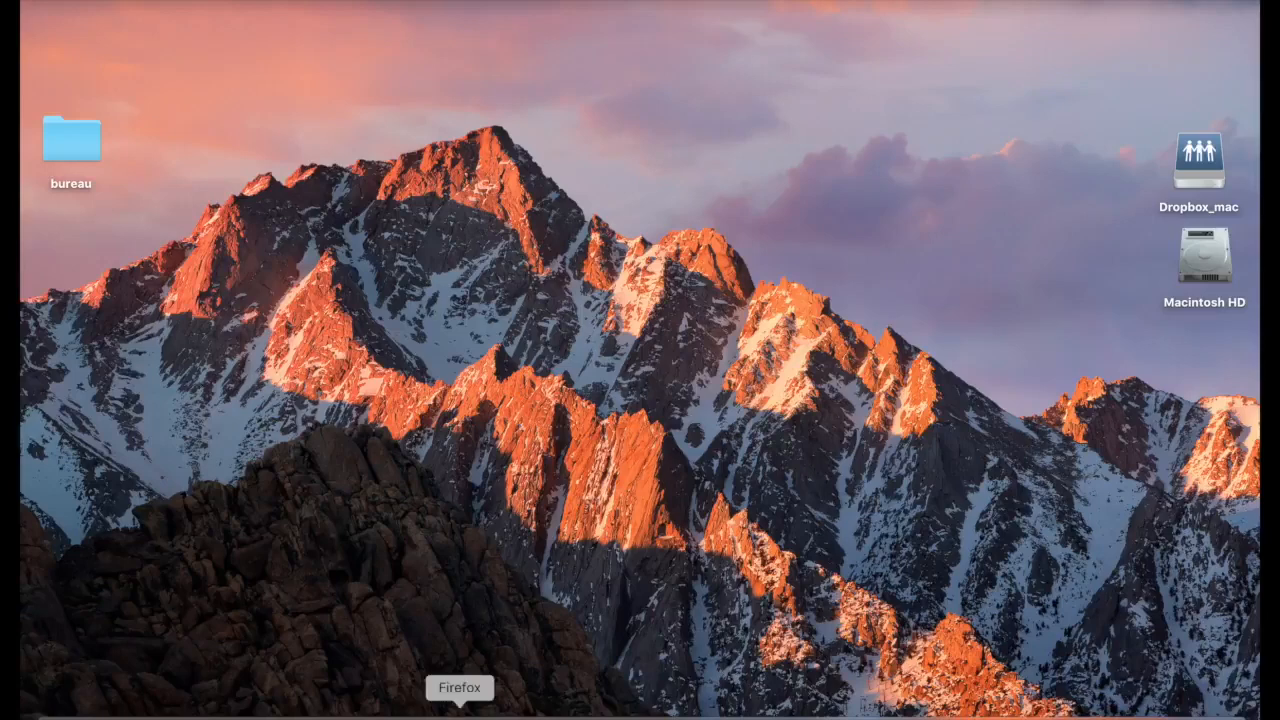
Switch to Firefox, bring up the GetResponse dashboard, and dismiss the reminder notification
left_click(459, 712)
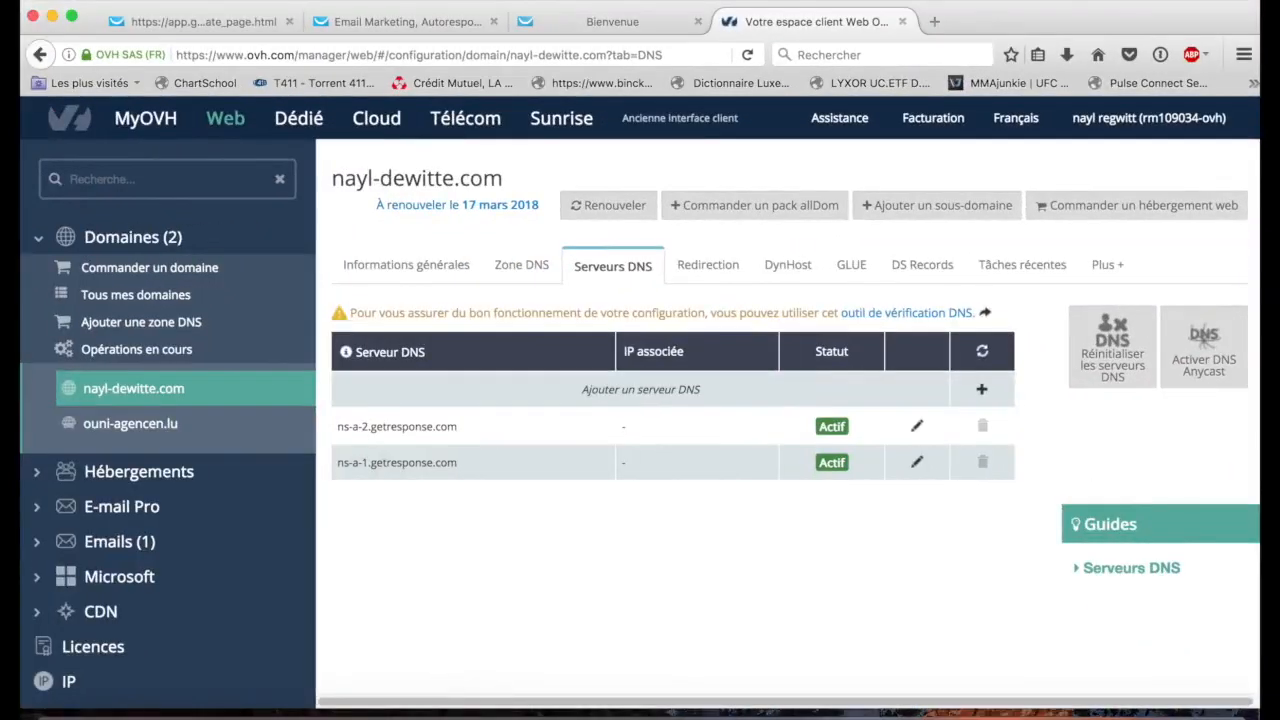
left_click(218, 21)
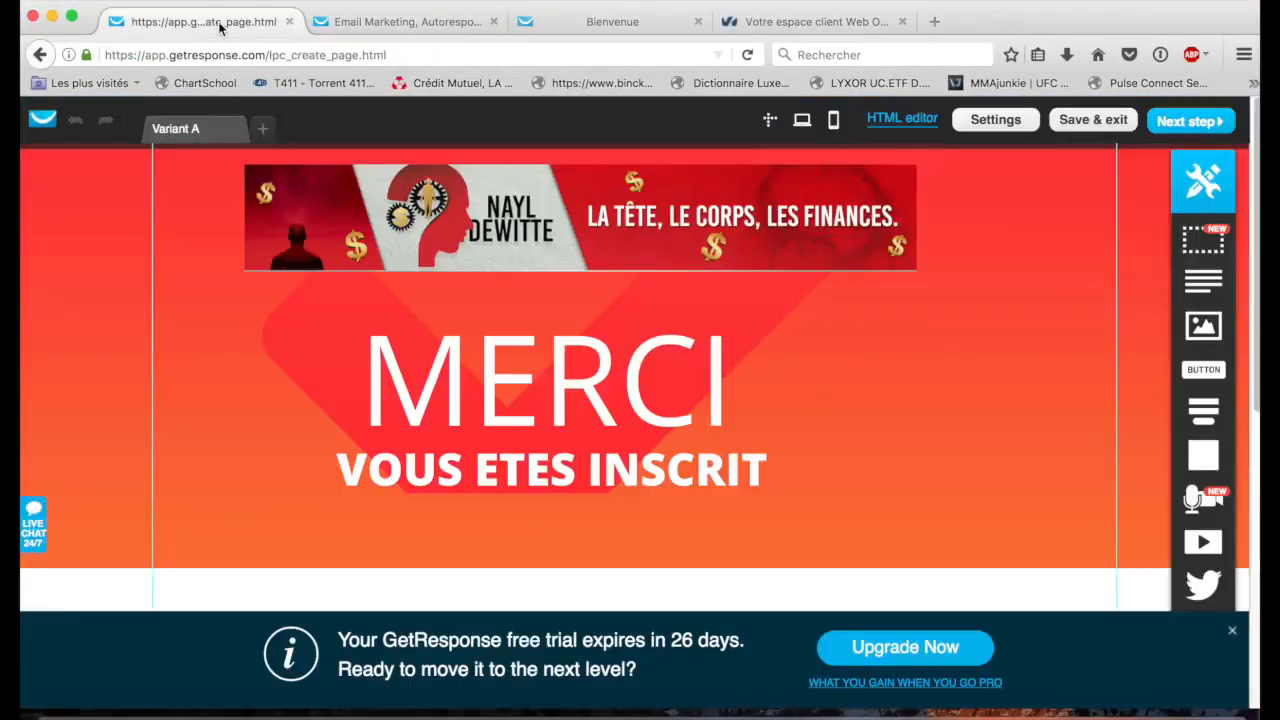
left_click(368, 22)
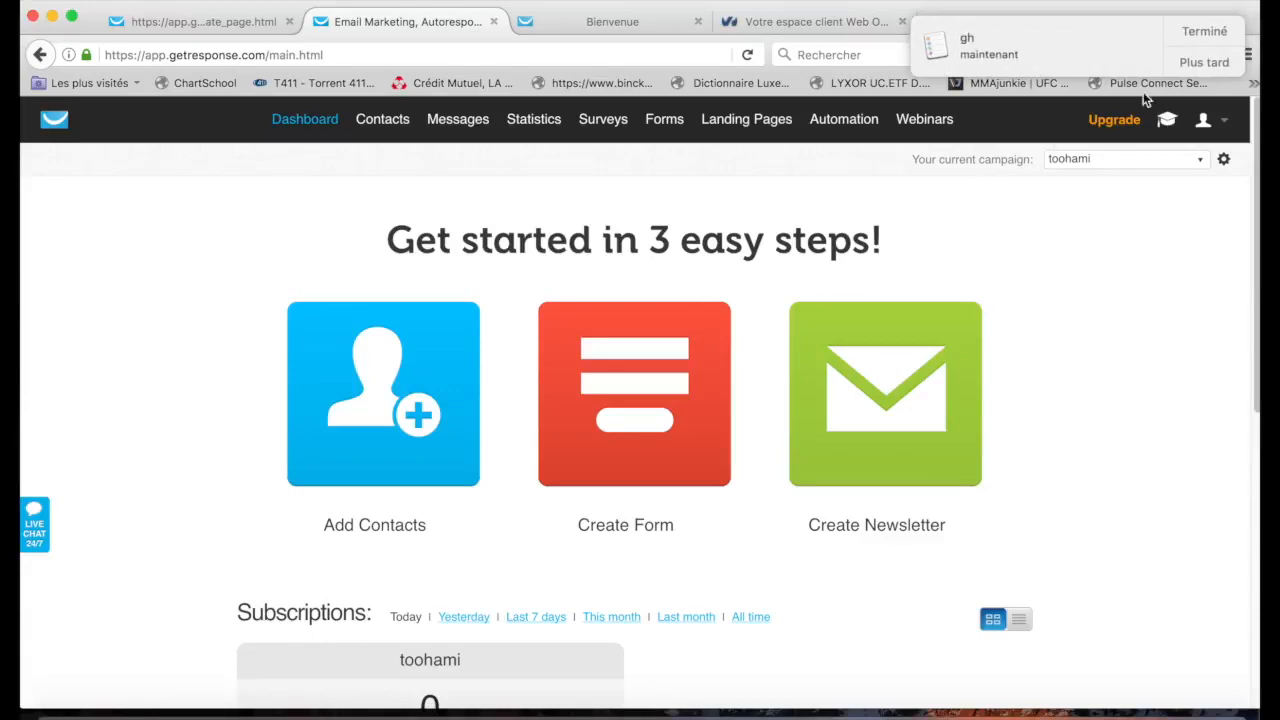
left_click(1205, 32)
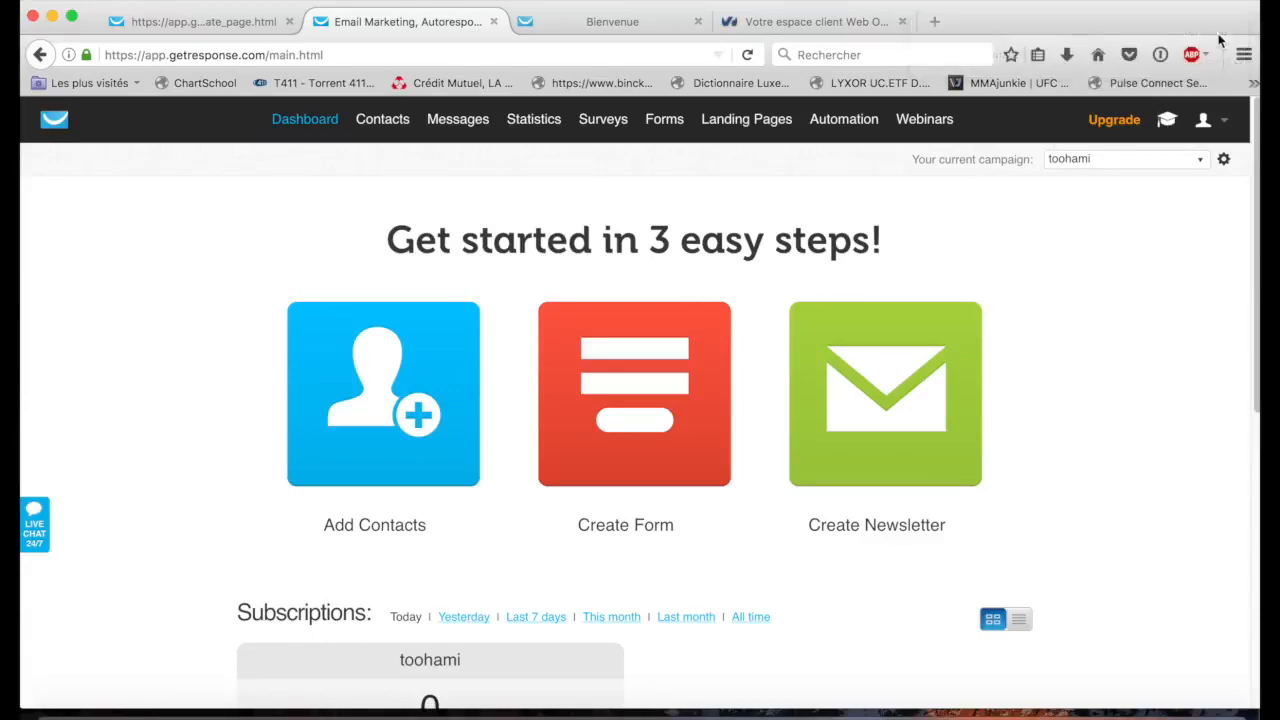
left_click(1219, 40)
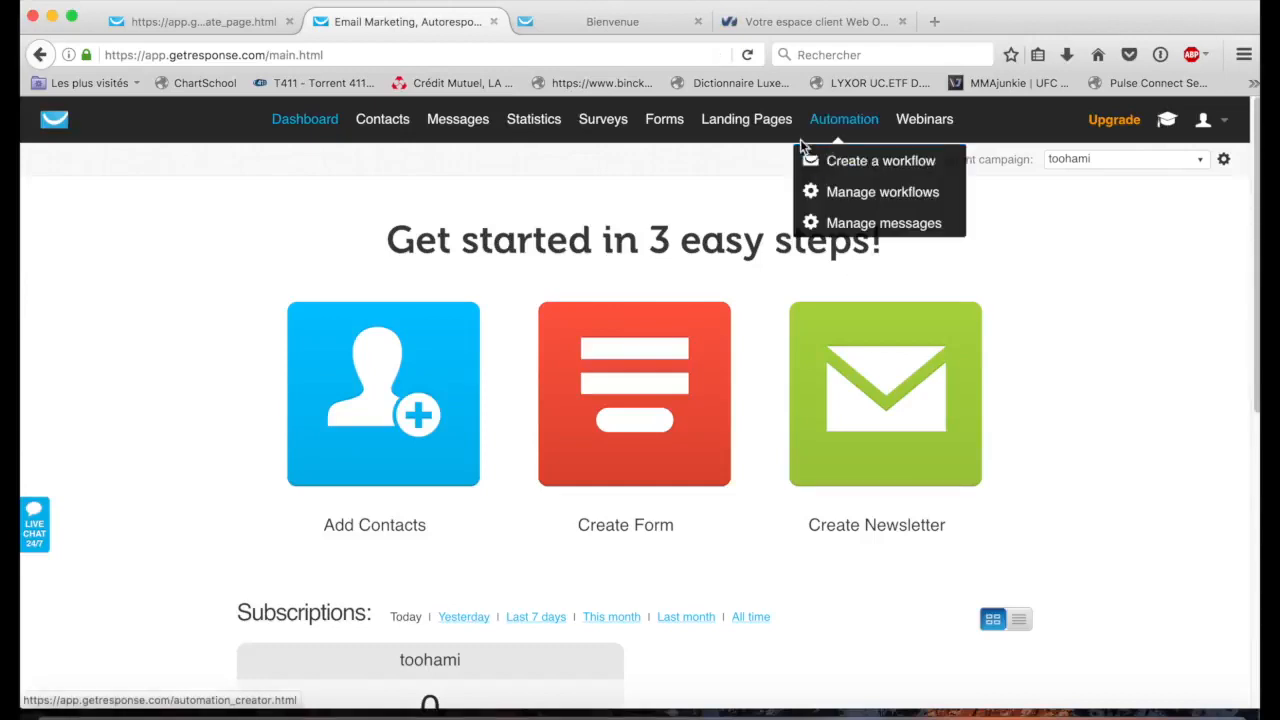
Go to the landing page management list and open the Bienvenue page for editing
mouse_move(765, 123)
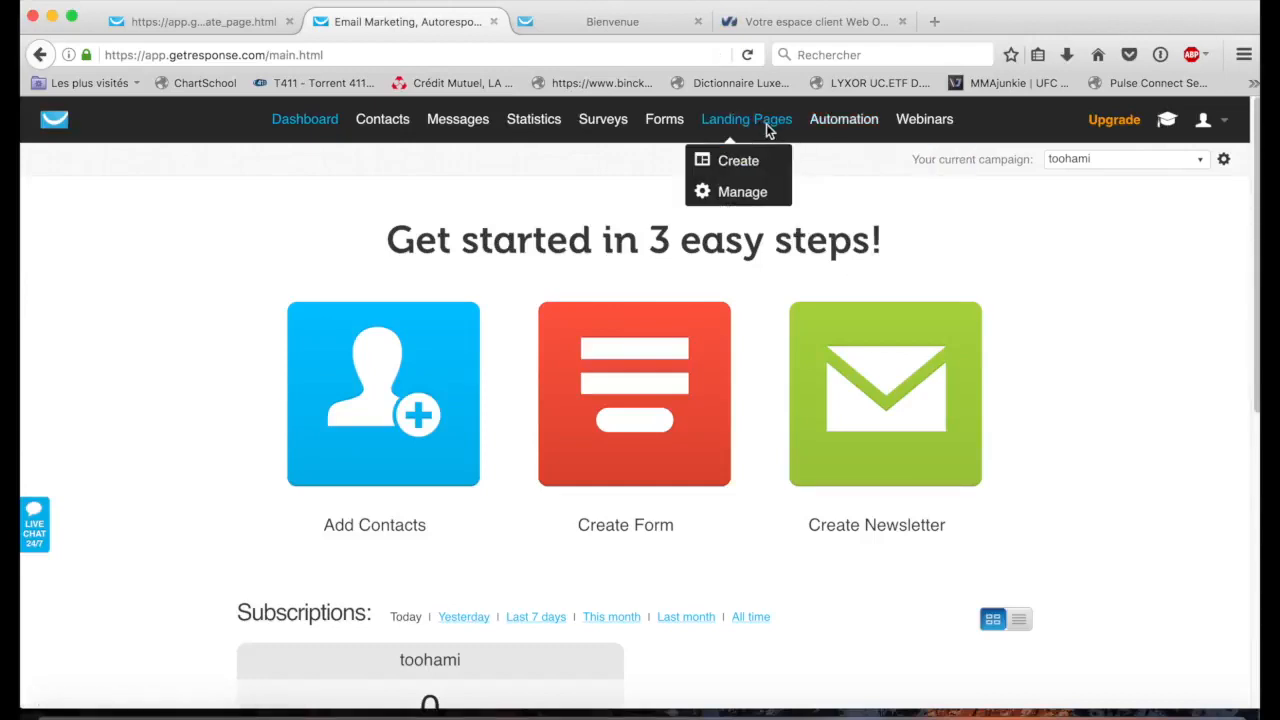
left_click(743, 198)
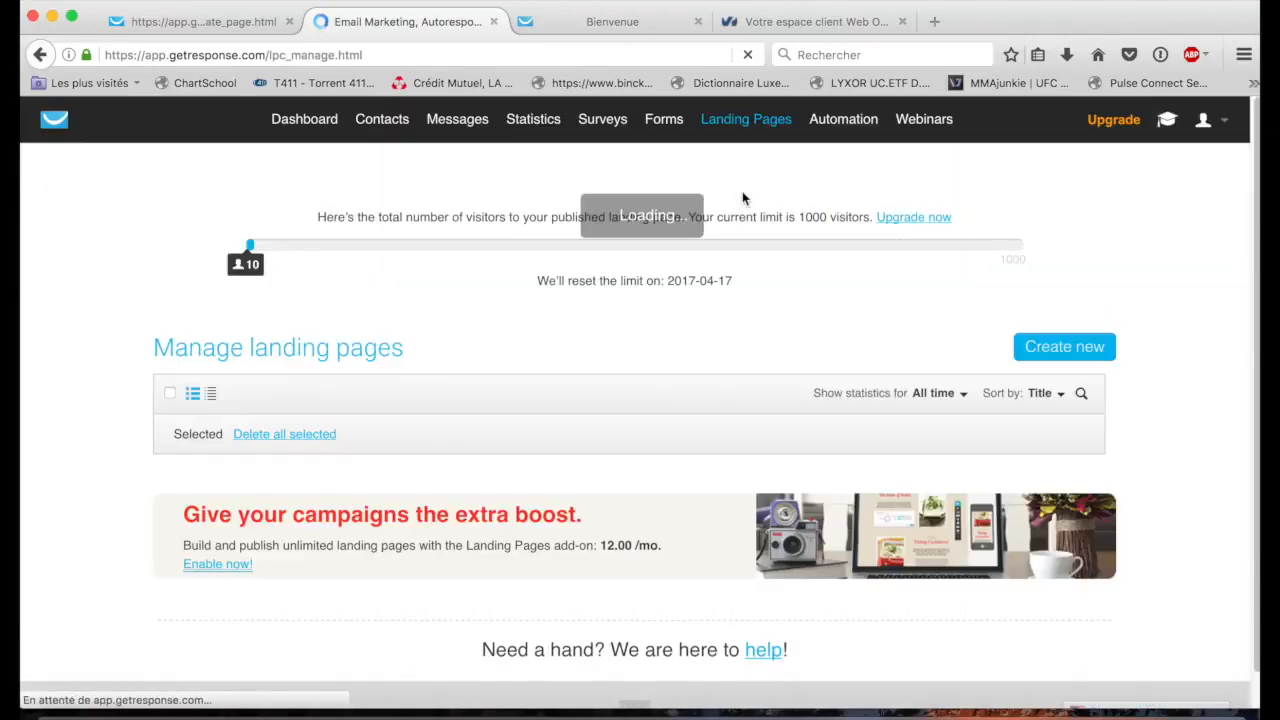
mouse_move(362, 566)
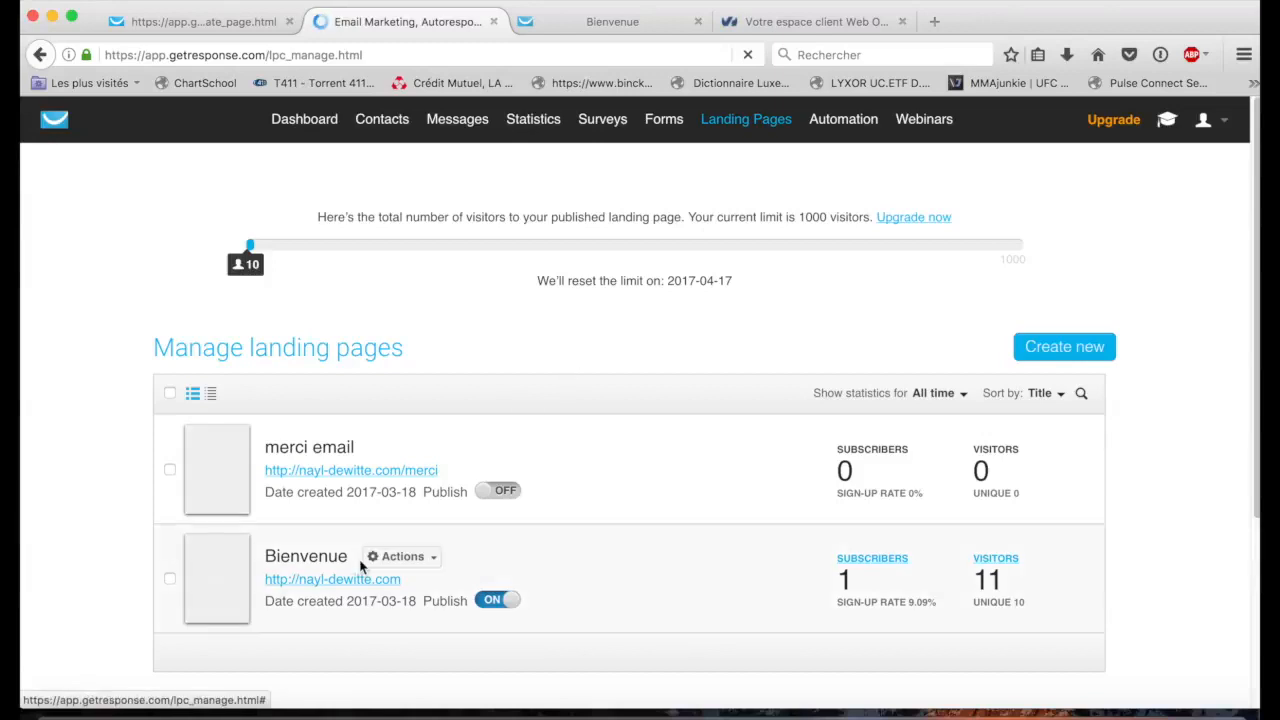
left_click(432, 562)
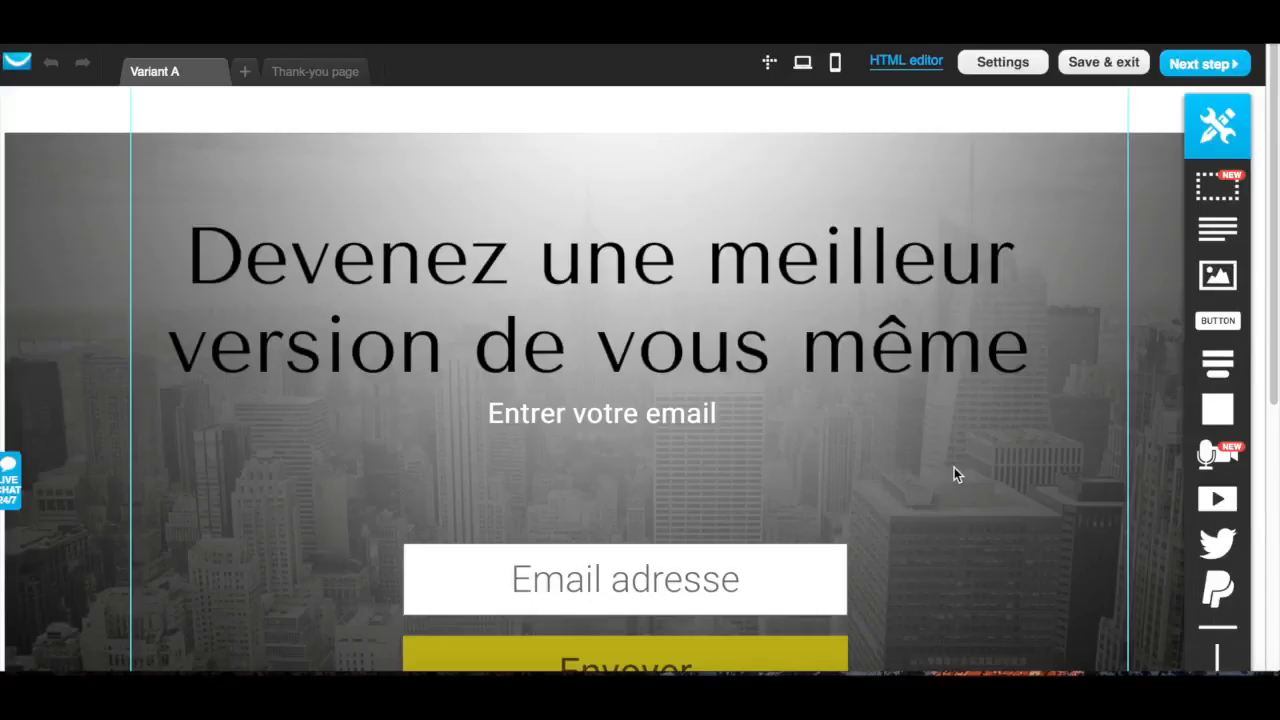
Move the "Devenez une meilleur version de vous même" headline slightly higher and select its text
scroll(954, 467, "down", 5)
scroll(954, 467, "up", 5)
scroll(954, 467, "down", 2)
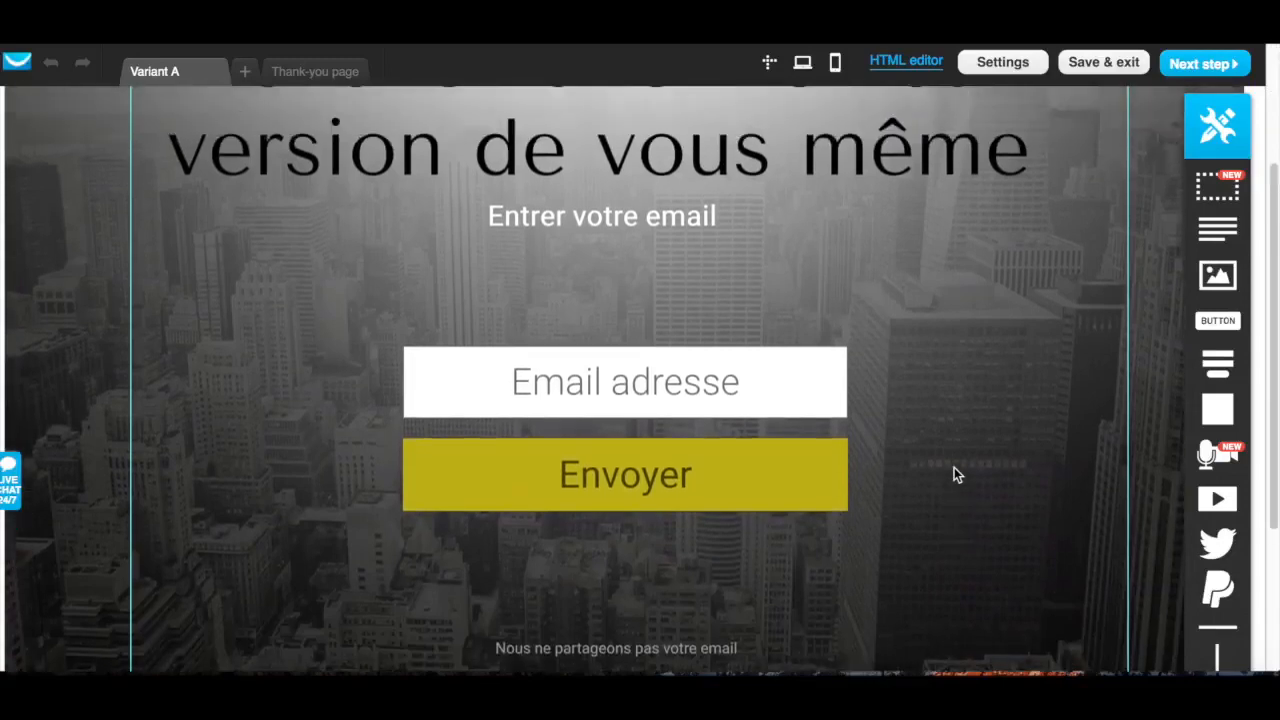
scroll(954, 467, "up", 2)
left_click(820, 331)
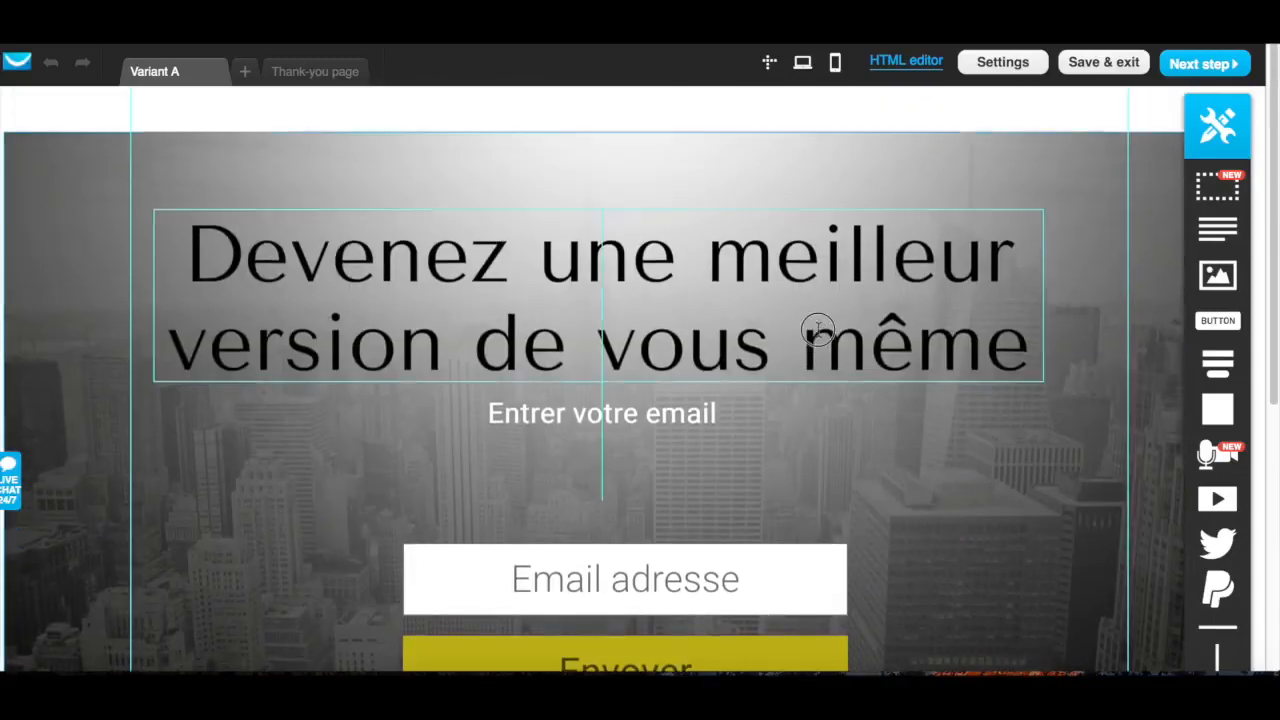
double_click(817, 305)
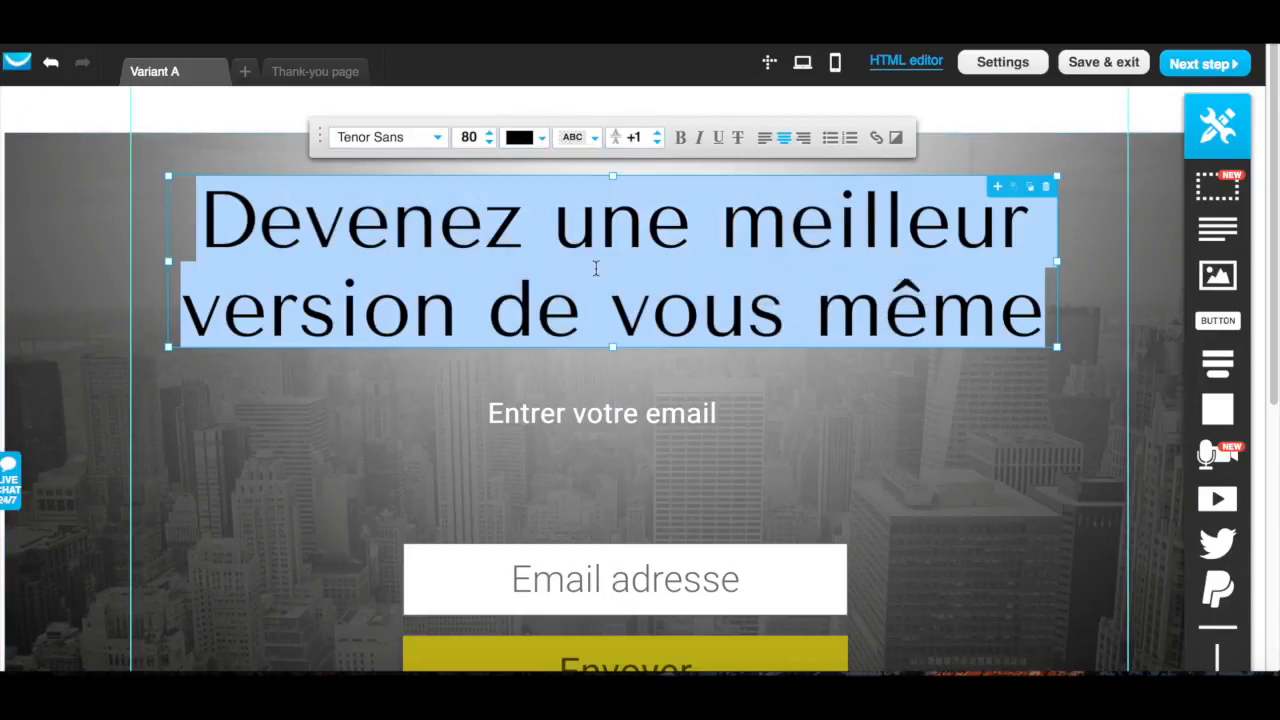
Inspect the signup form by selecting the form around the Envoyer button and its Email adresse field
scroll(903, 488, "down", 1)
scroll(903, 481, "down", 3)
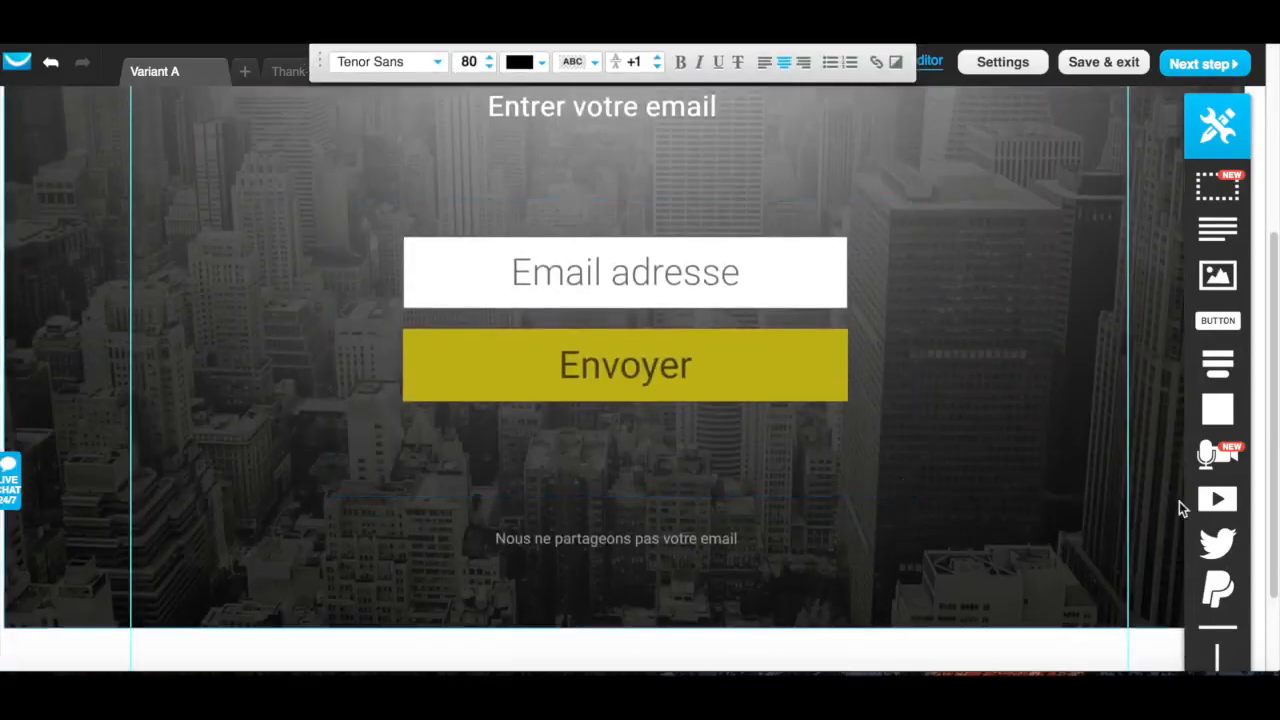
scroll(913, 542, "down", 2)
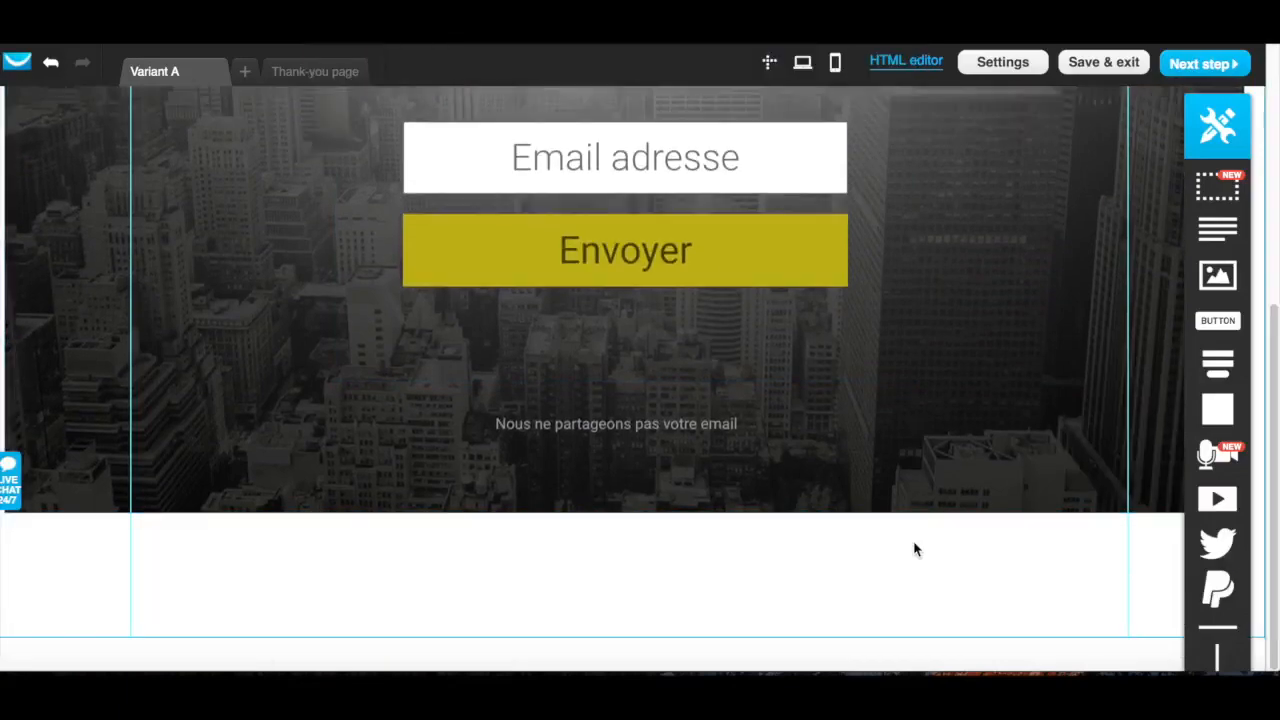
scroll(913, 549, "up", 4)
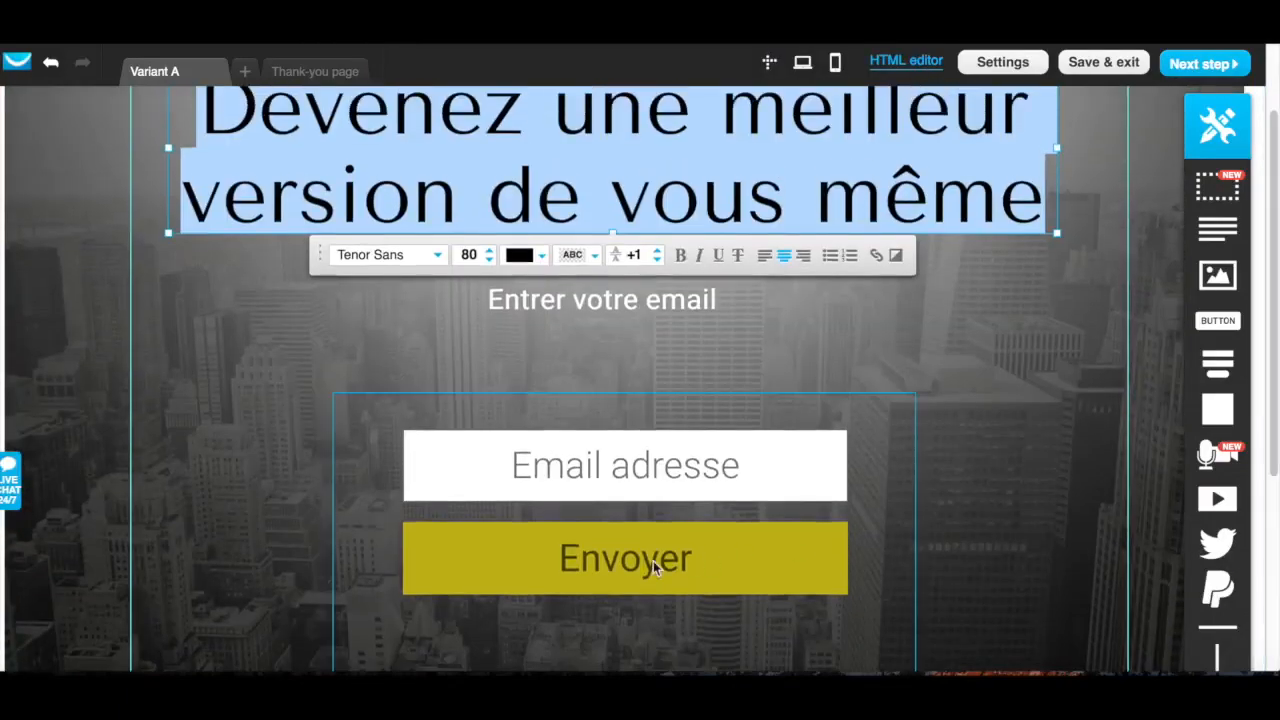
left_click(653, 561)
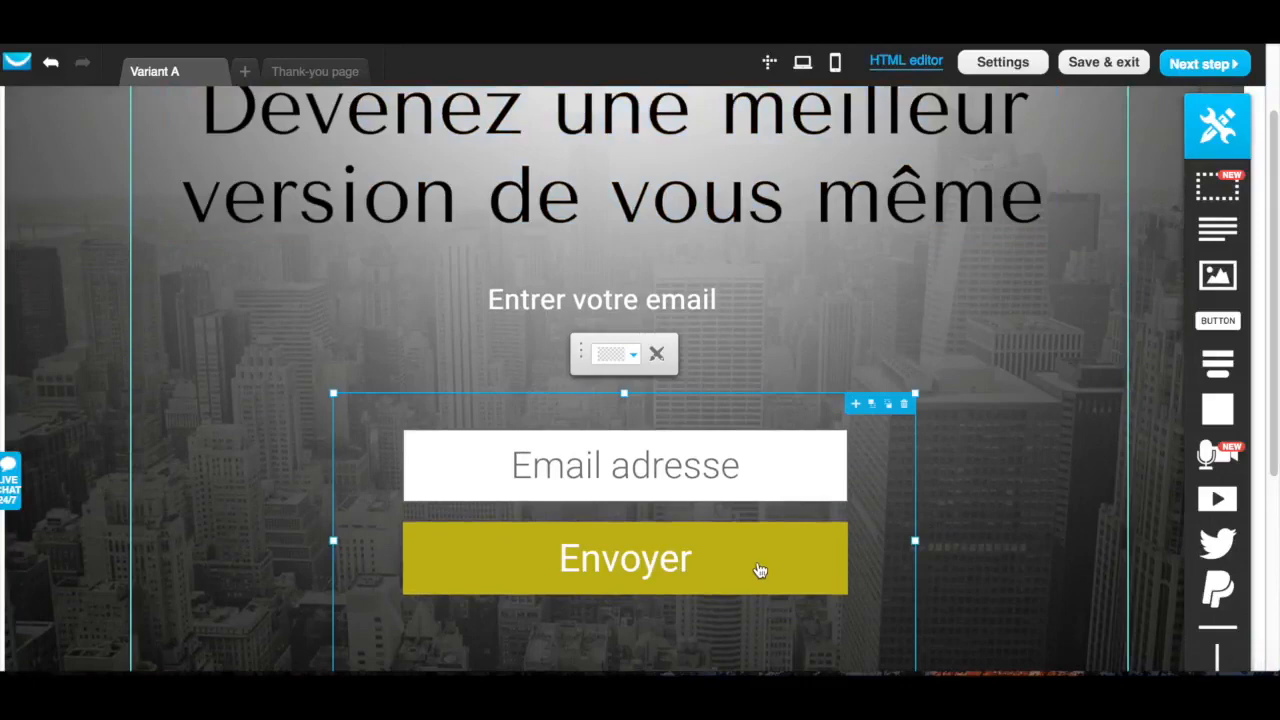
left_click(690, 470)
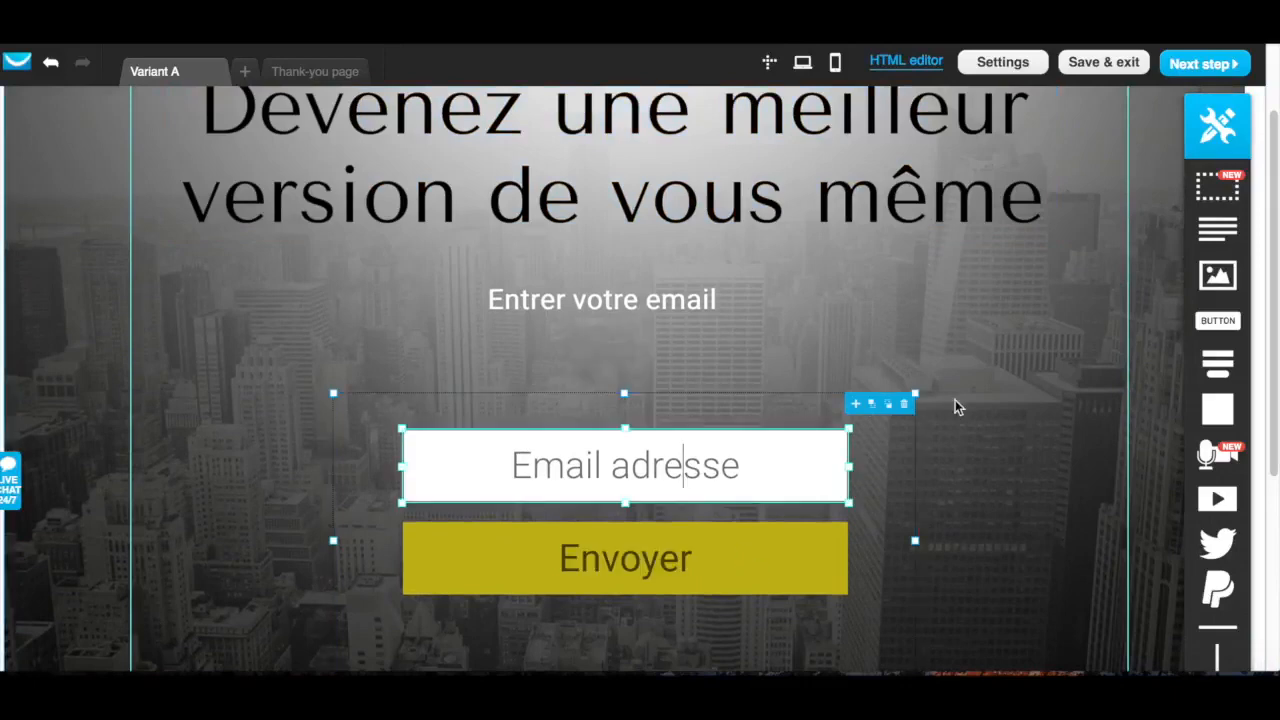
scroll(974, 427, "down", 3)
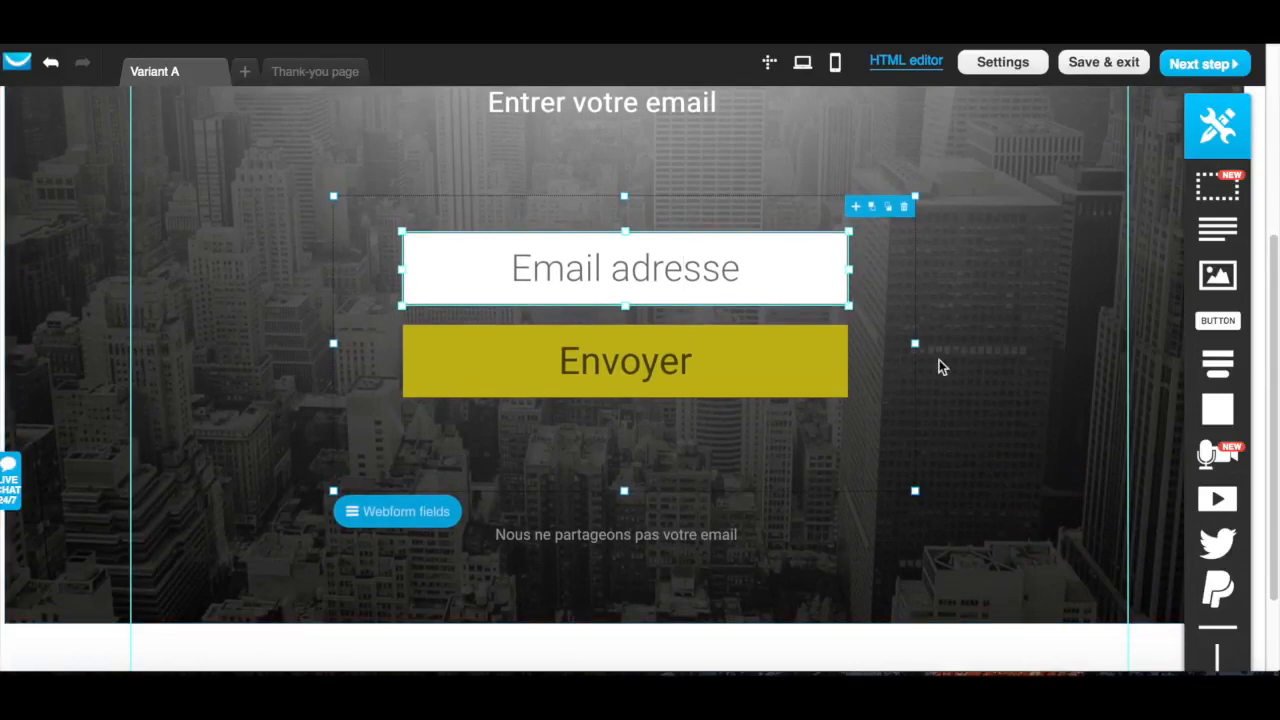
scroll(955, 362, "up", 2)
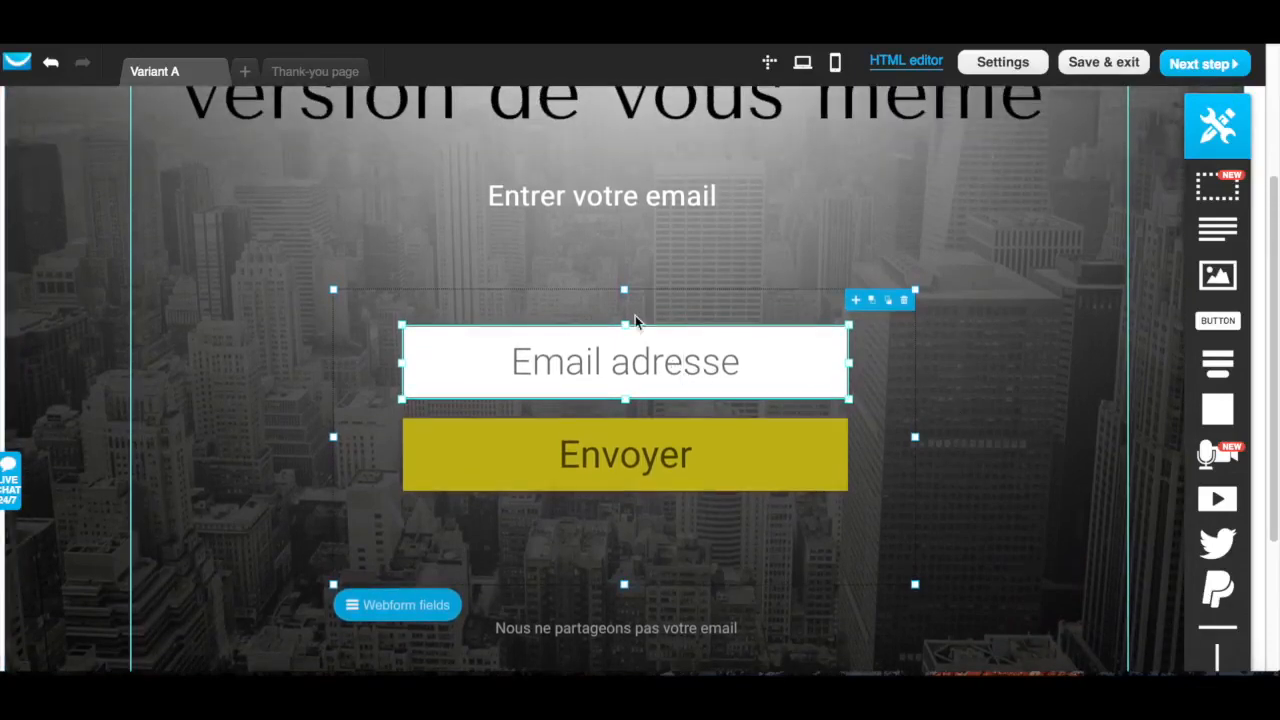
left_click(720, 364)
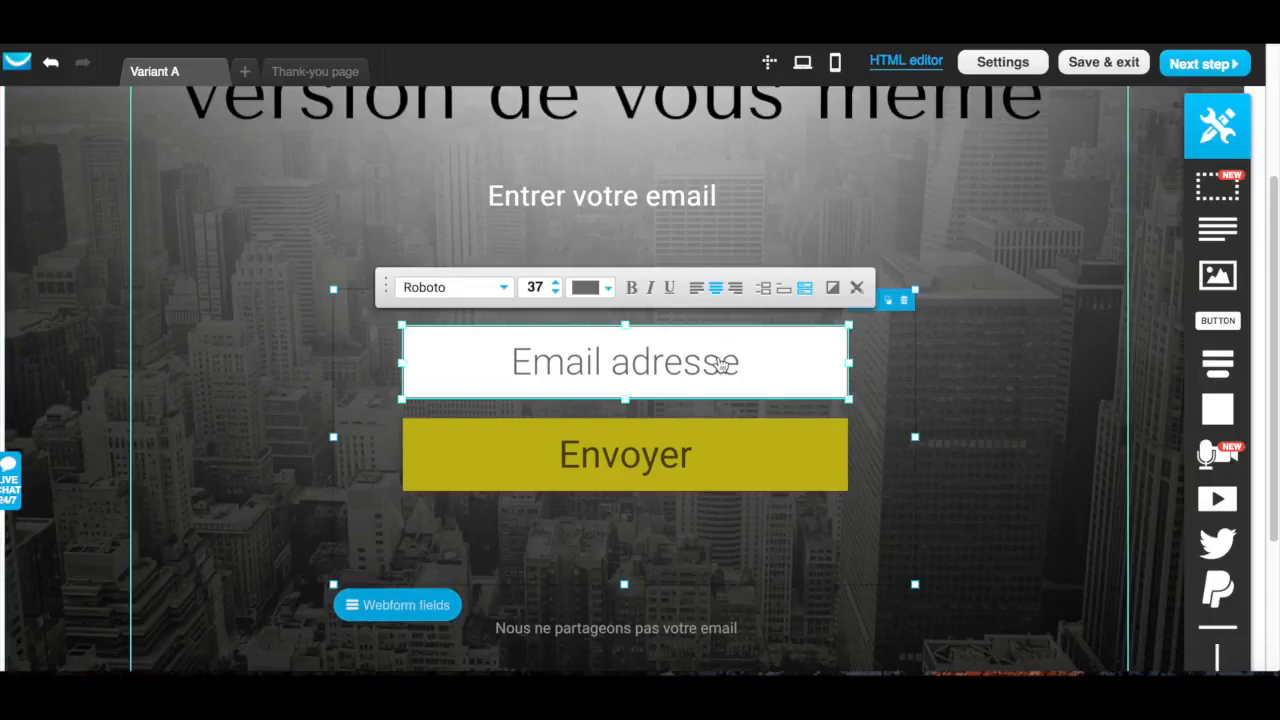
Try adding the Your Name field to the signup form's webform fields and remove it again
scroll(720, 364, "down", 3)
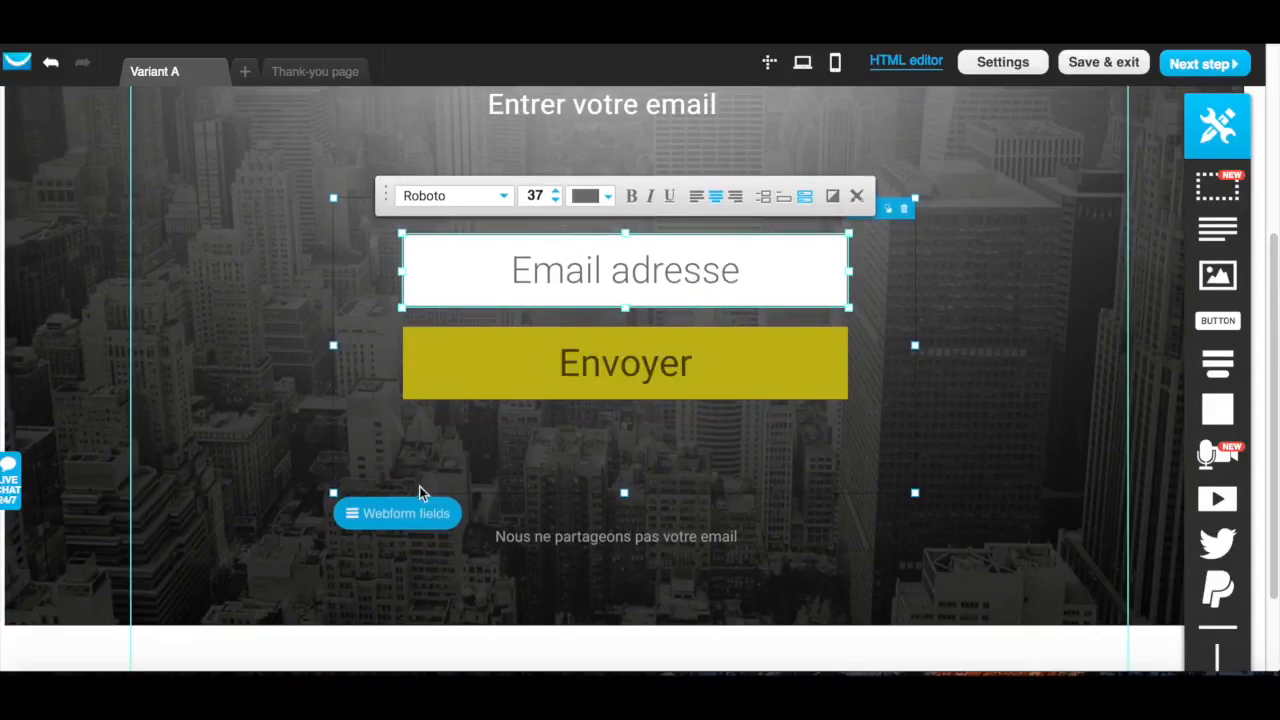
left_click(429, 513)
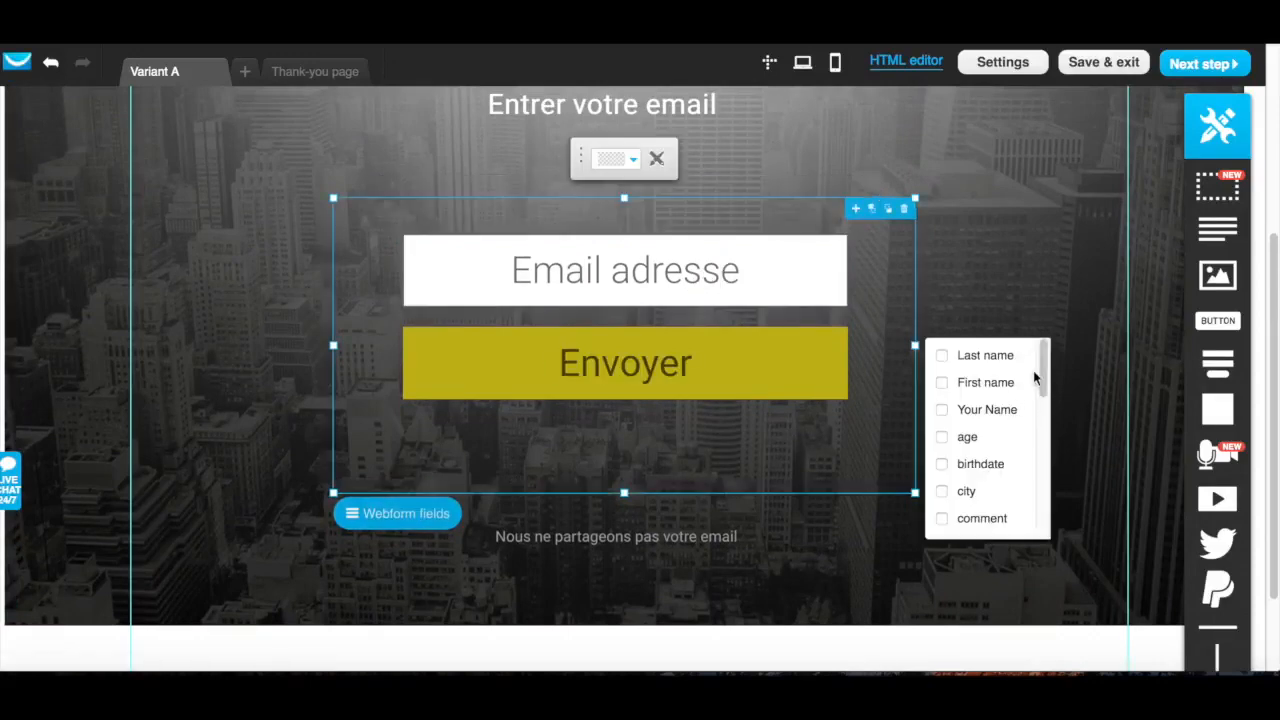
mouse_move(1044, 372)
left_mouse_down()
mouse_move(1037, 526)
mouse_move(1049, 368)
left_mouse_up()
left_click(942, 412)
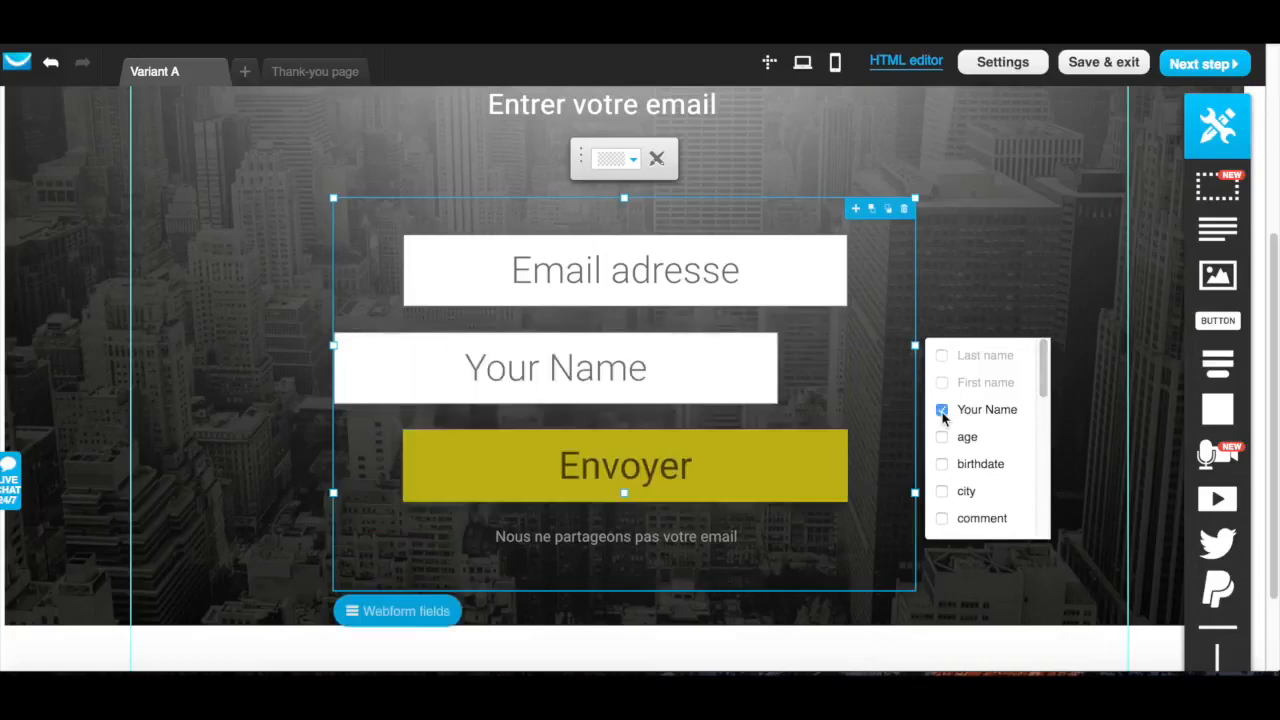
left_click(942, 412)
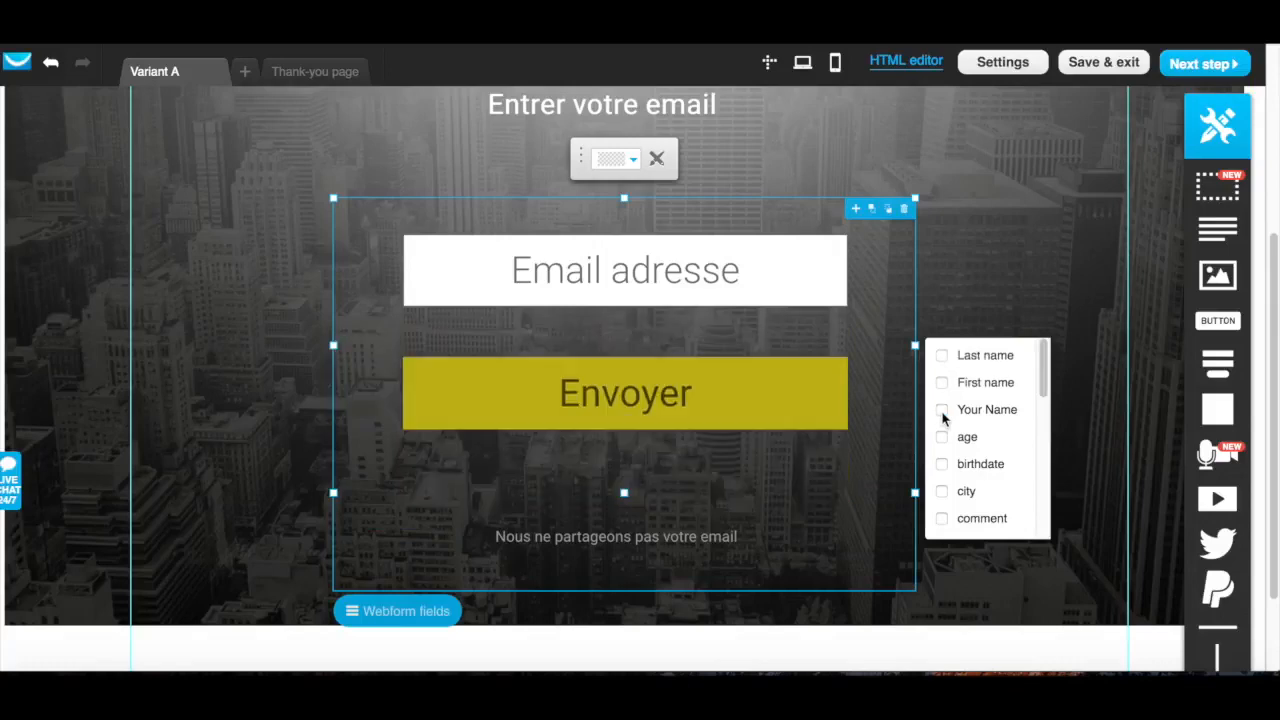
Proceed from the Bienvenue page design to its landing page settings
scroll(1041, 253, "down", 1)
scroll(1043, 260, "up", 4)
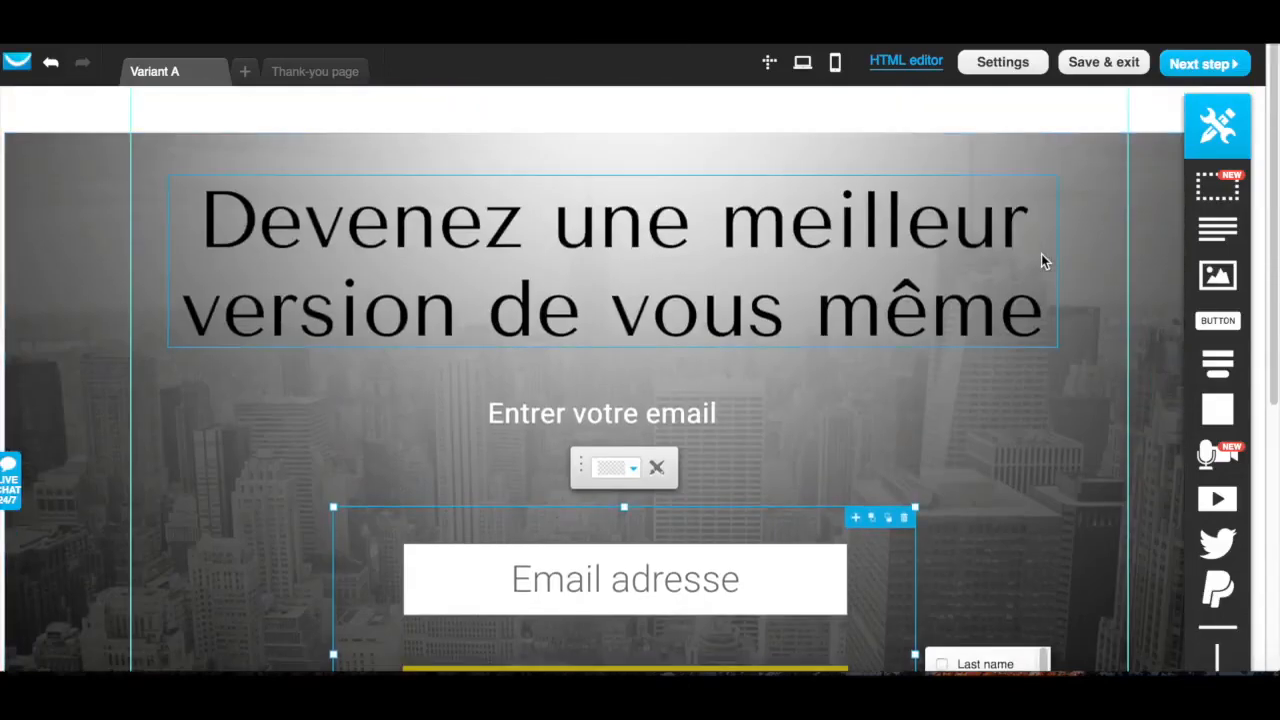
scroll(1041, 260, "down", 2)
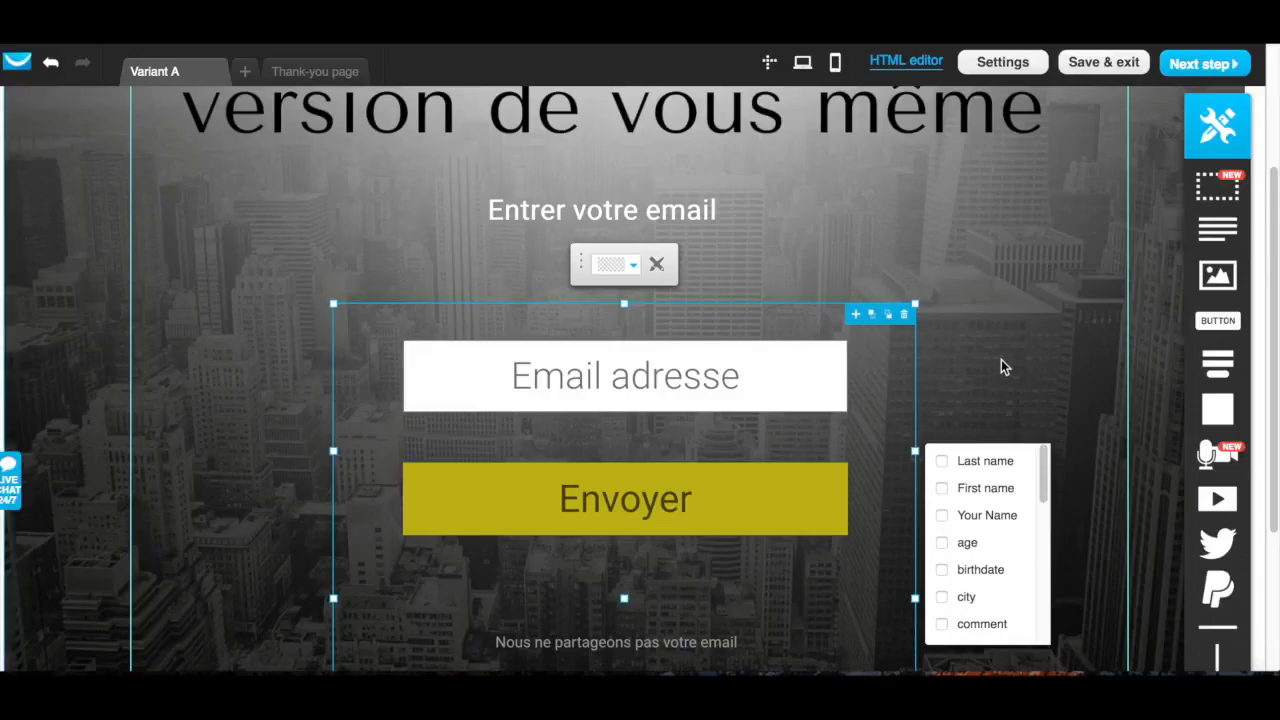
scroll(1061, 351, "down", 2)
scroll(1061, 351, "up", 4)
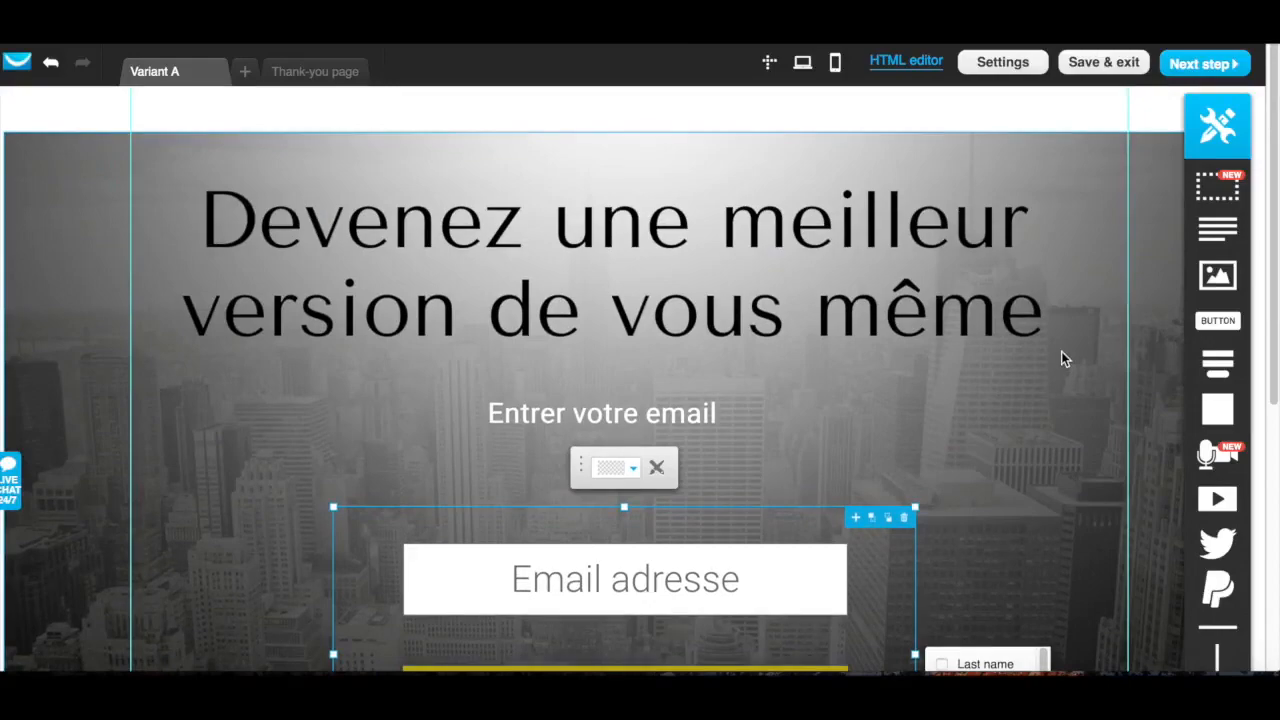
scroll(1061, 351, "down", 4)
scroll(1061, 351, "up", 4)
left_click(1233, 66)
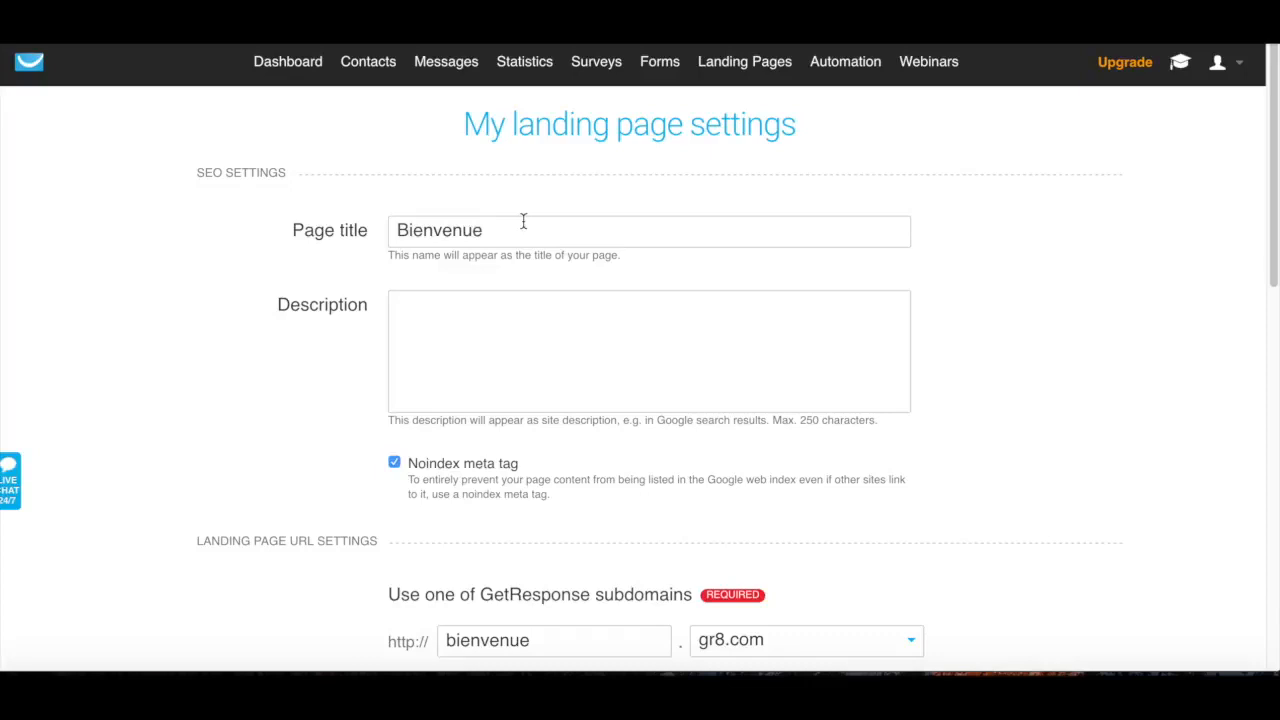
Examine the landing page's SEO settings and its URL settings for the GetResponse subdomain and the assigned own domain
scroll(1123, 420, "down", 2)
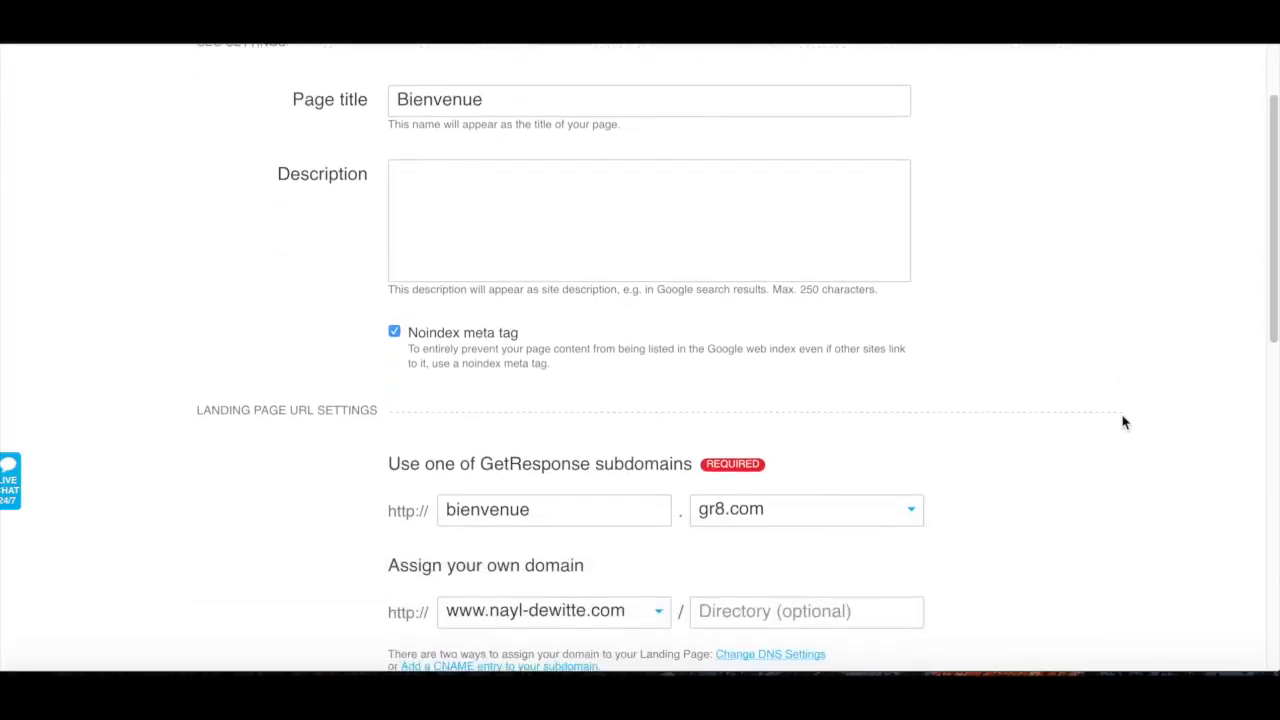
scroll(1123, 420, "down", 1)
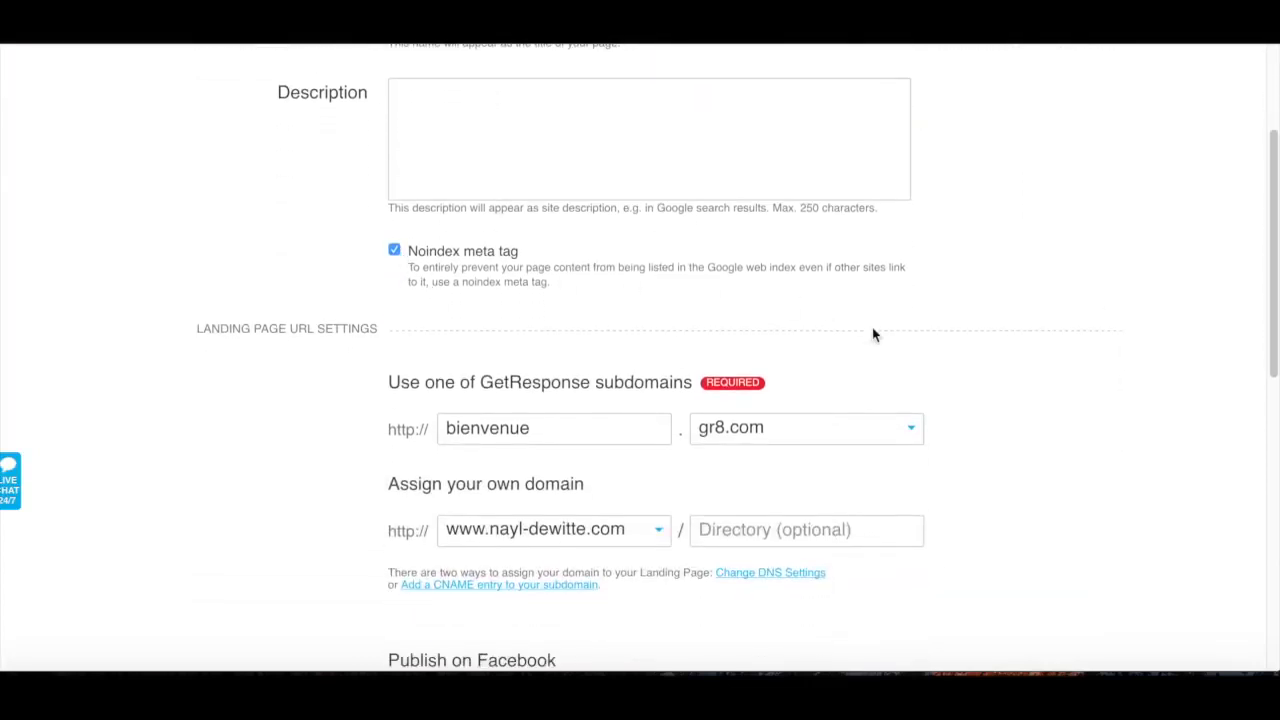
scroll(1063, 417, "down", 1)
scroll(1063, 417, "up", 1)
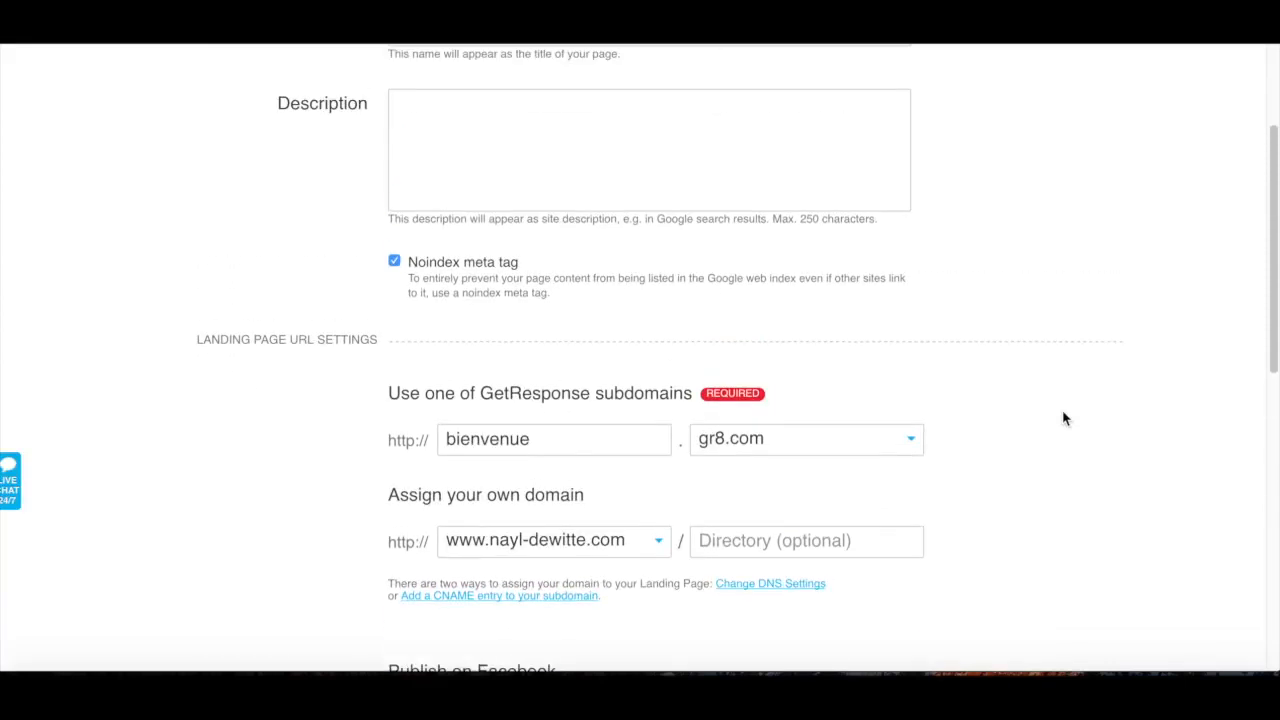
scroll(1063, 417, "up", 1)
scroll(1063, 417, "down", 1)
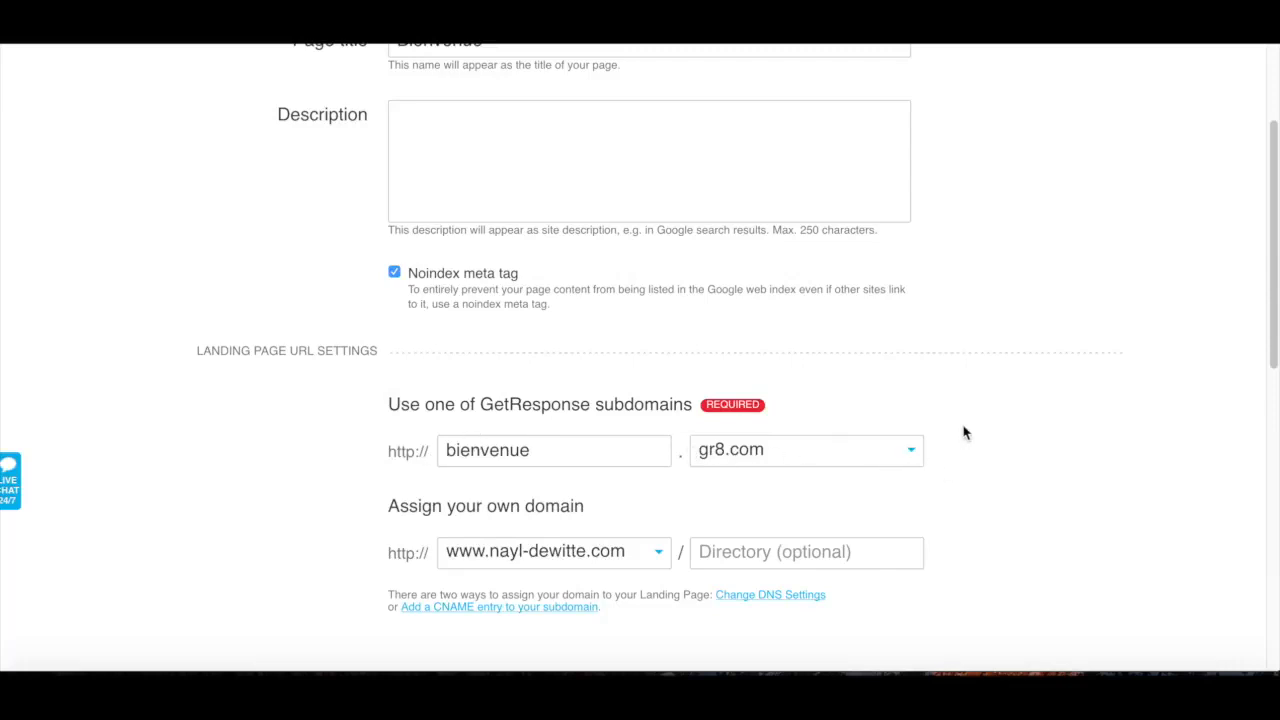
scroll(965, 432, "up", 1)
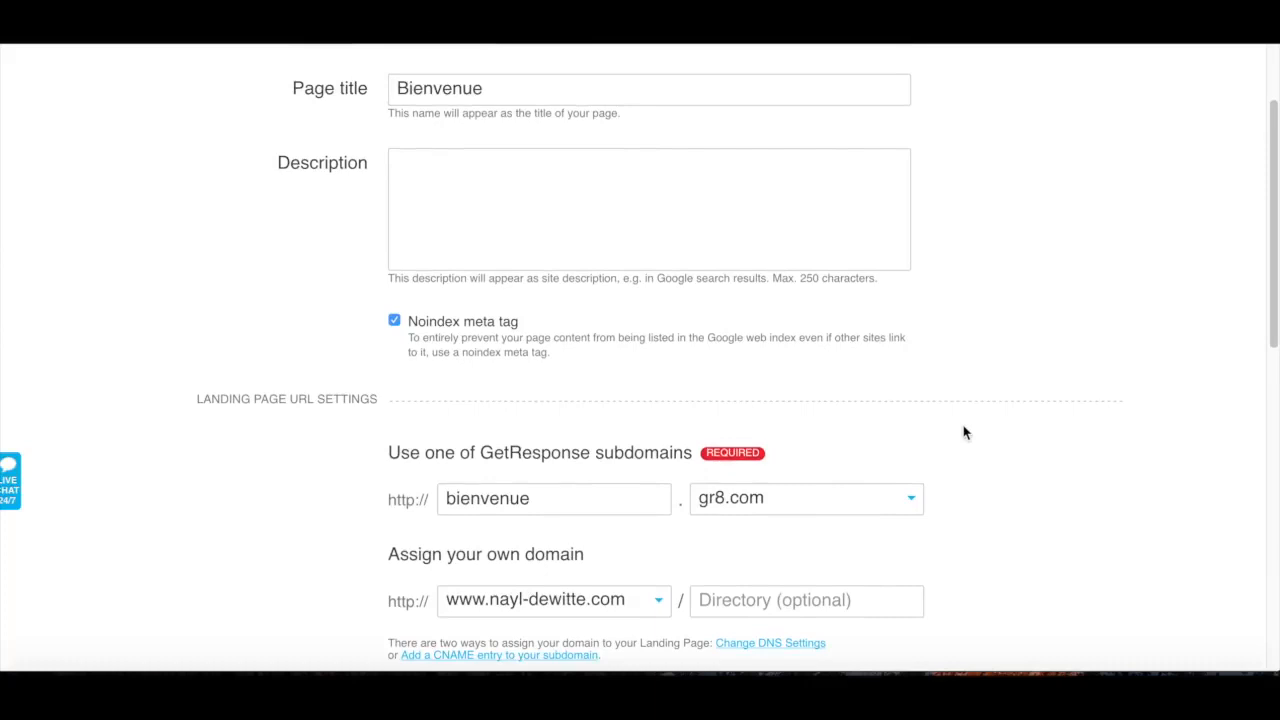
scroll(965, 432, "down", 1)
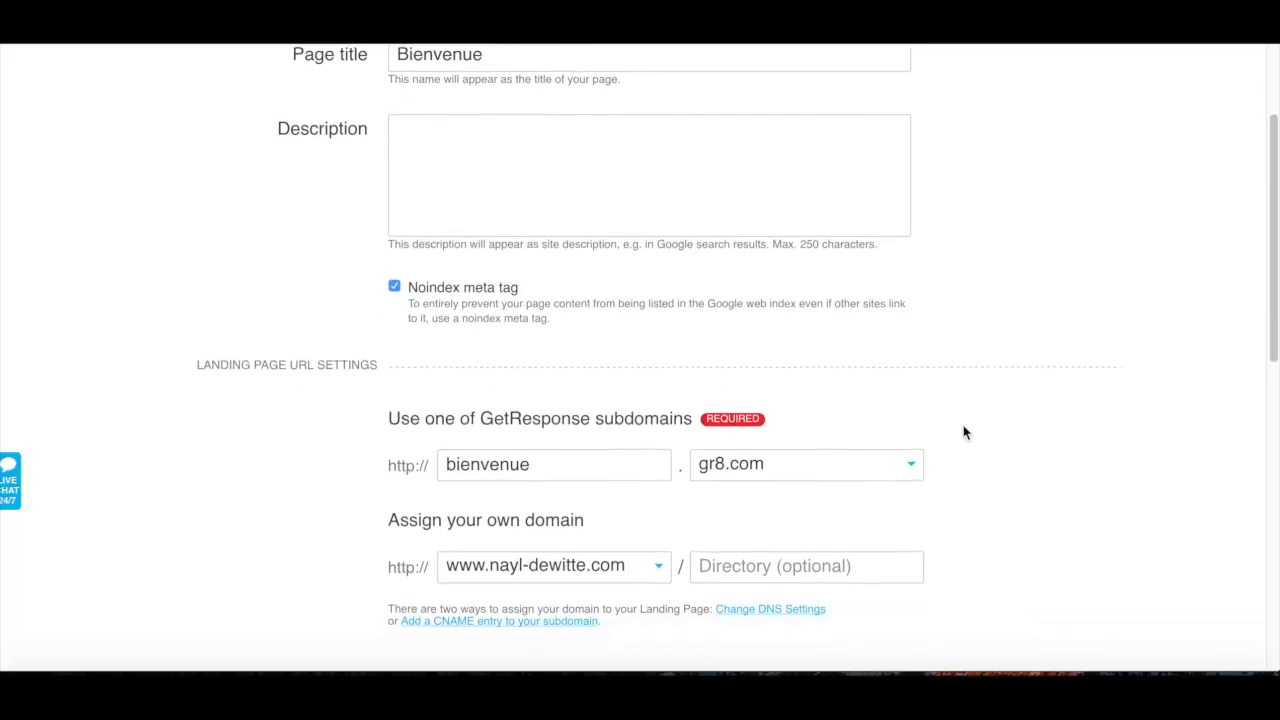
Examine the landing page's URL settings, comparing the GetResponse subdomain with the assigned own domain
scroll(965, 432, "up", 1)
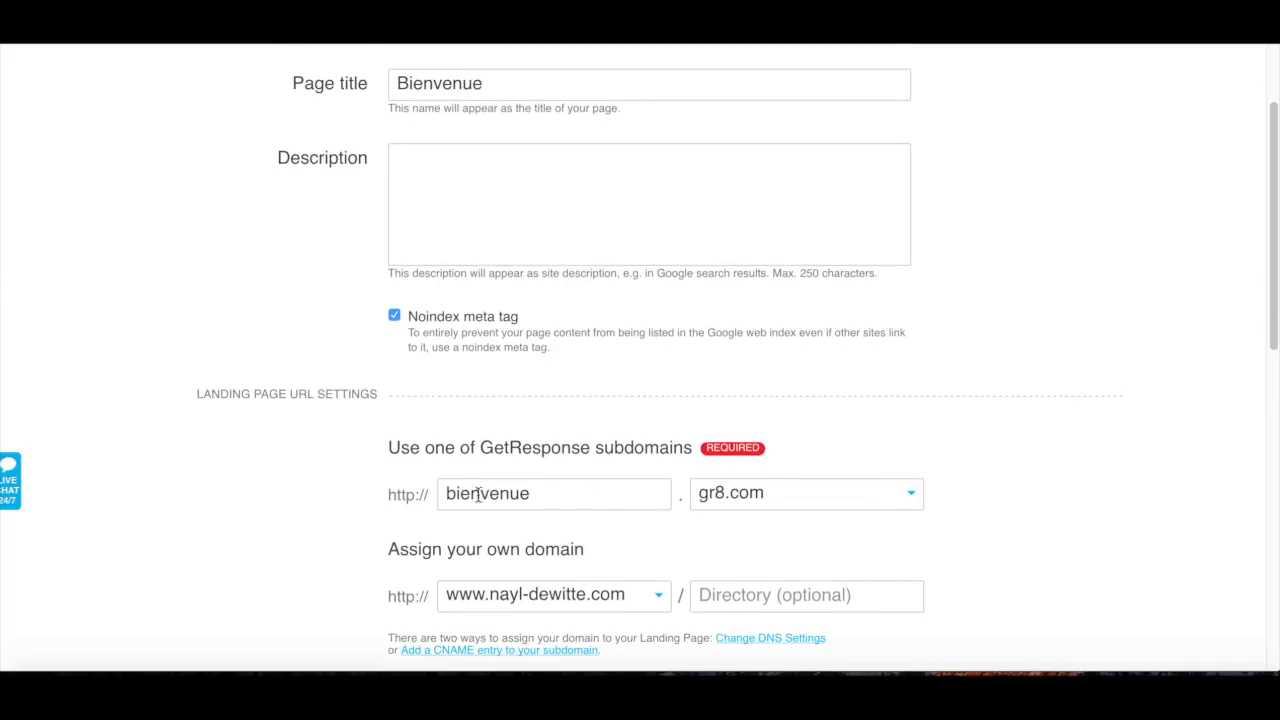
scroll(971, 513, "down", 2)
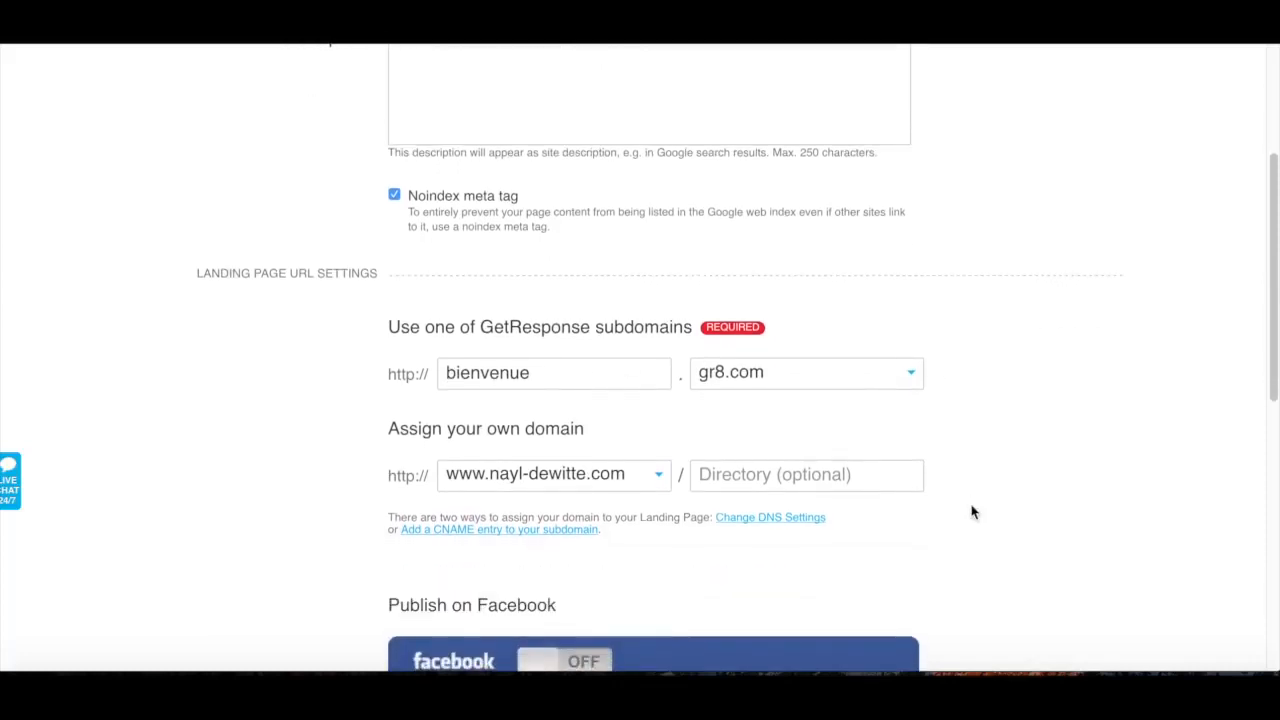
scroll(971, 513, "down", 1)
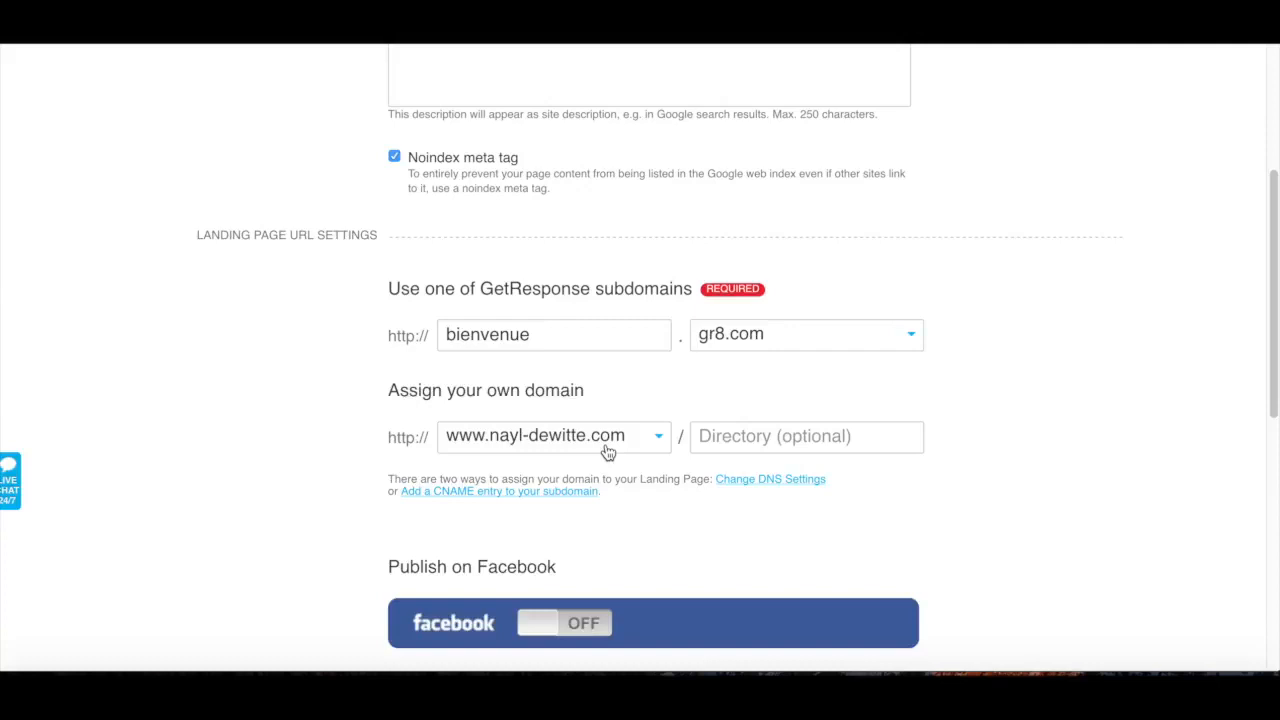
scroll(908, 421, "up", 3)
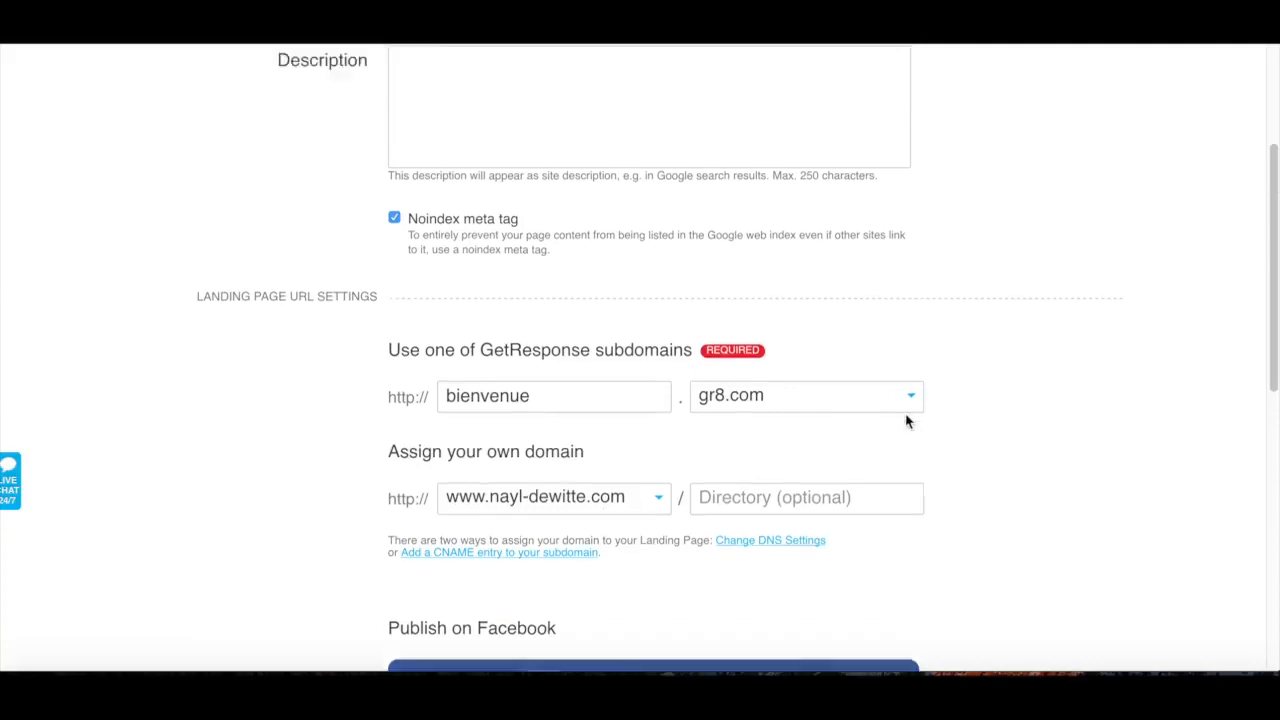
scroll(908, 421, "down", 3)
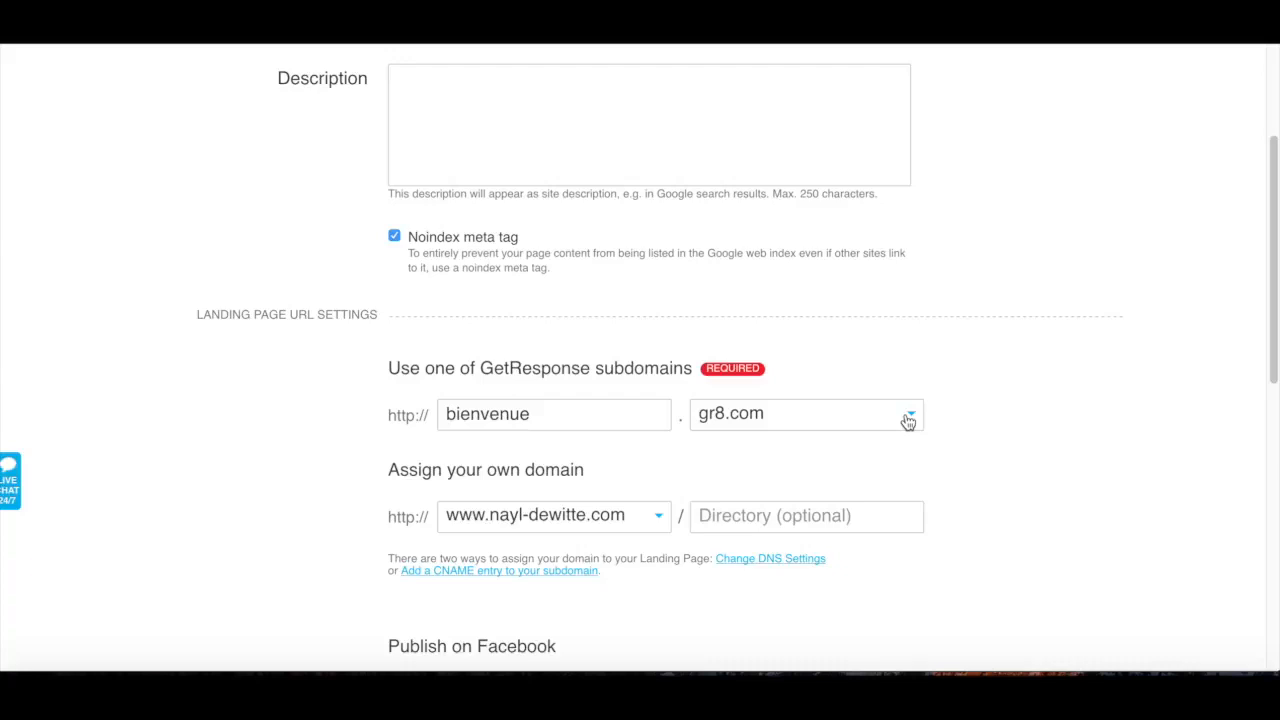
scroll(1106, 417, "up", 2)
scroll(1106, 417, "down", 1)
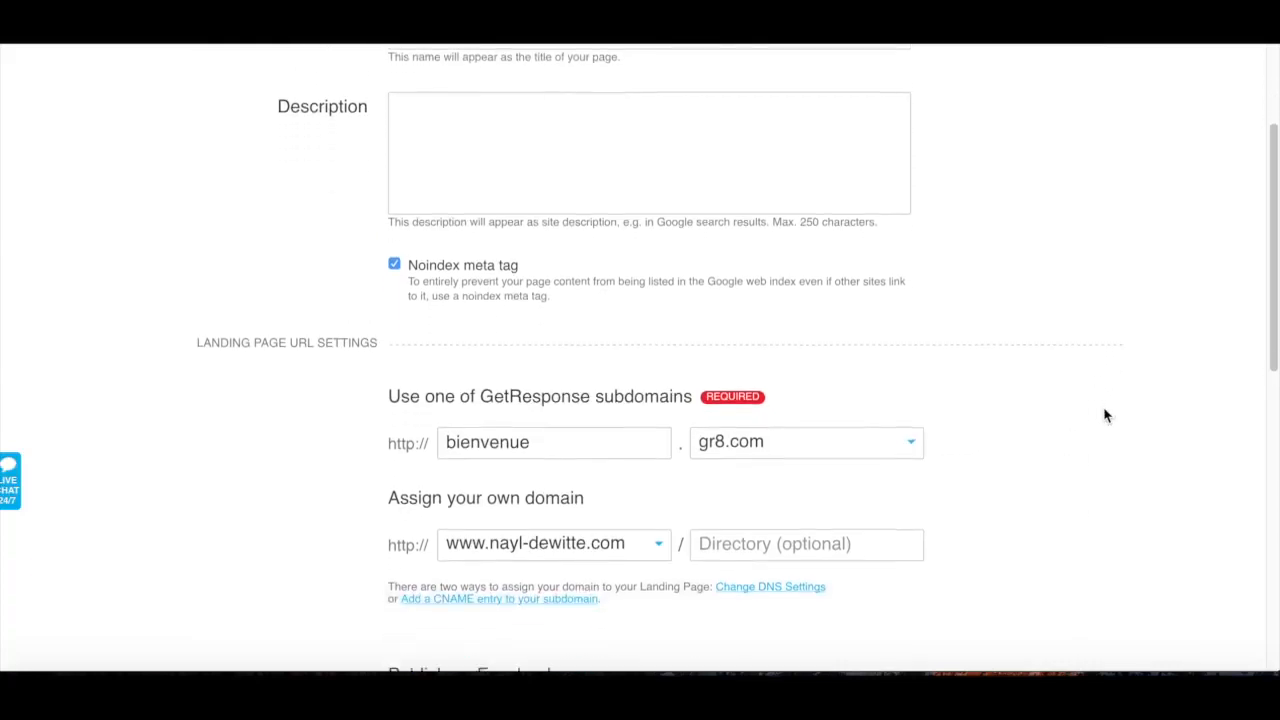
scroll(1106, 417, "down", 1)
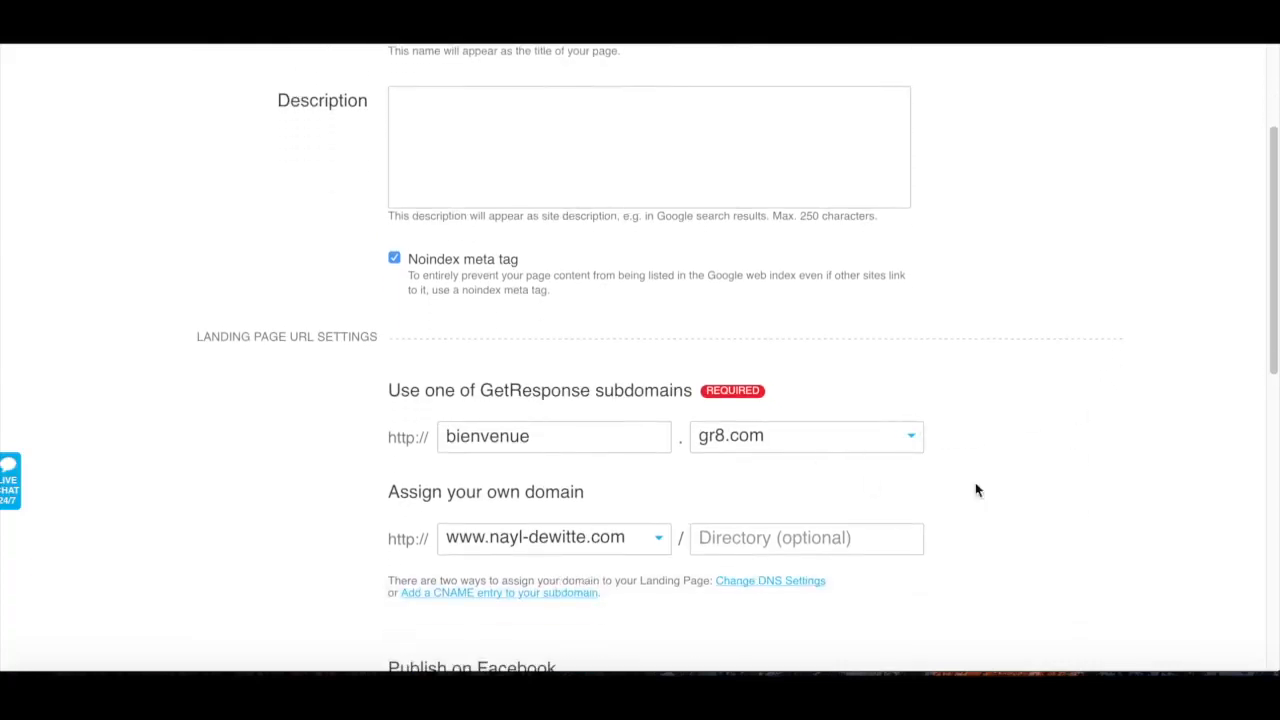
scroll(1145, 488, "up", 1)
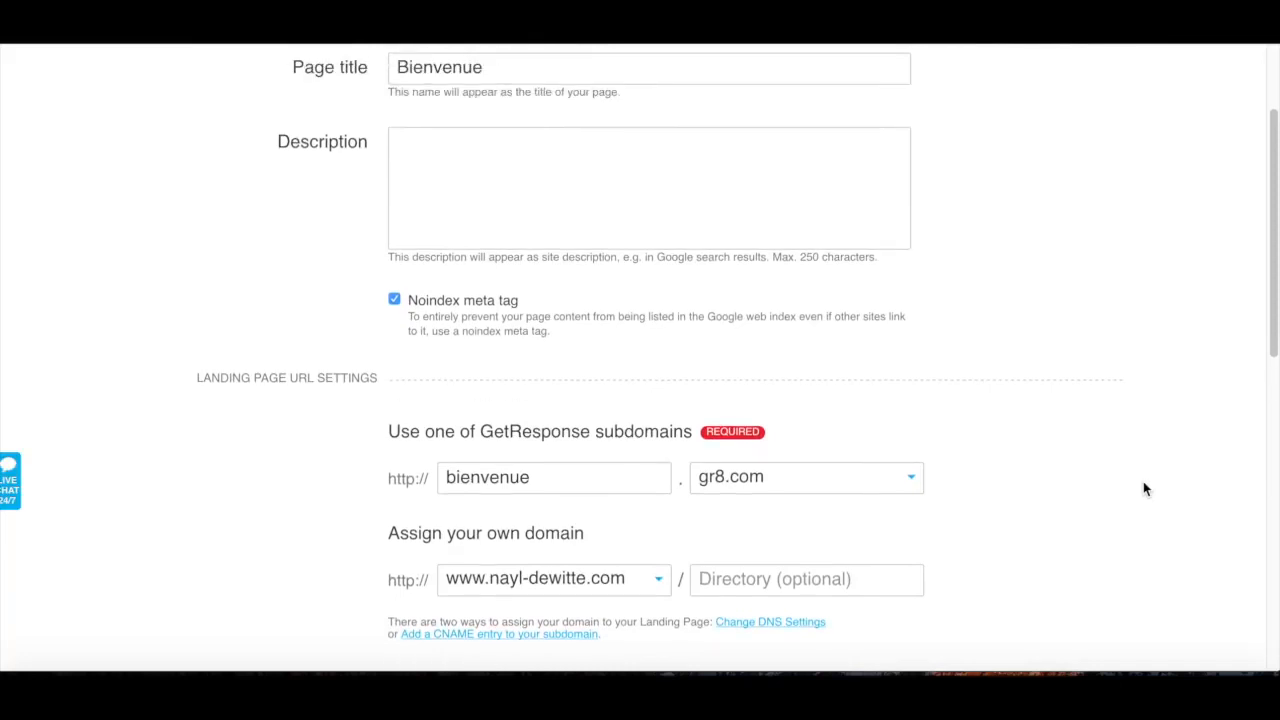
scroll(1145, 488, "up", 3)
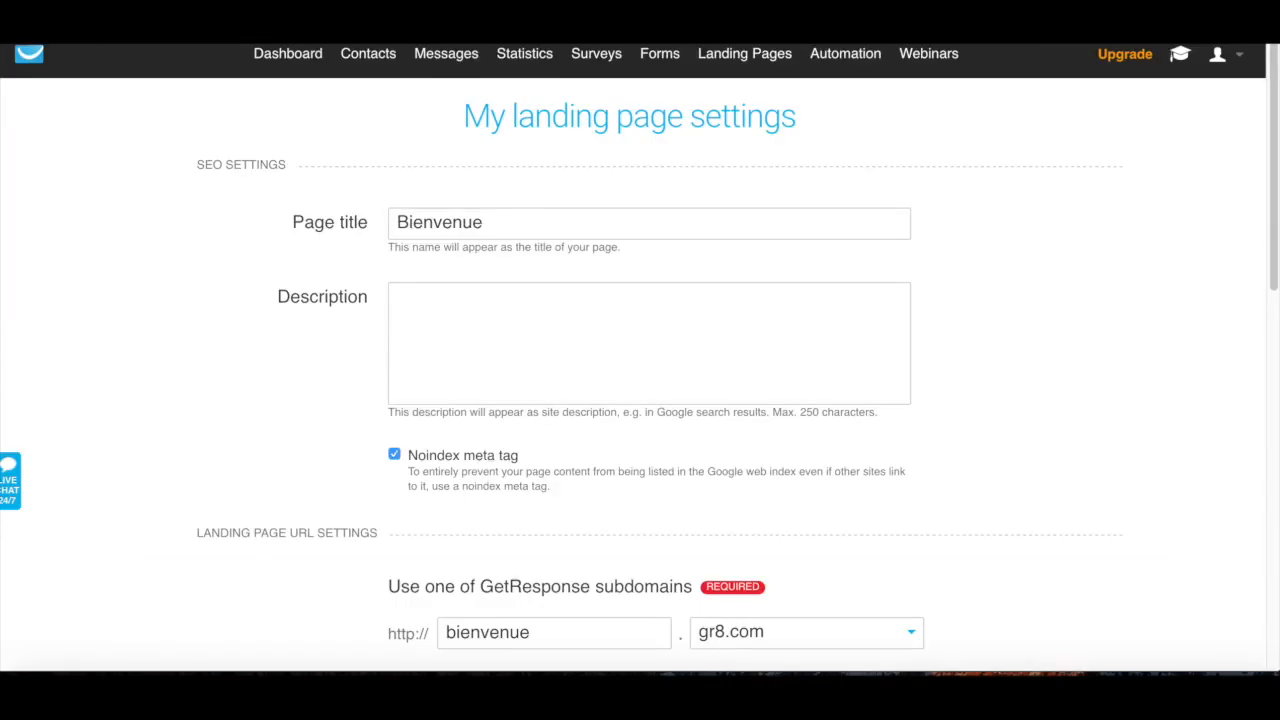
scroll(628, 438, "down", 3)
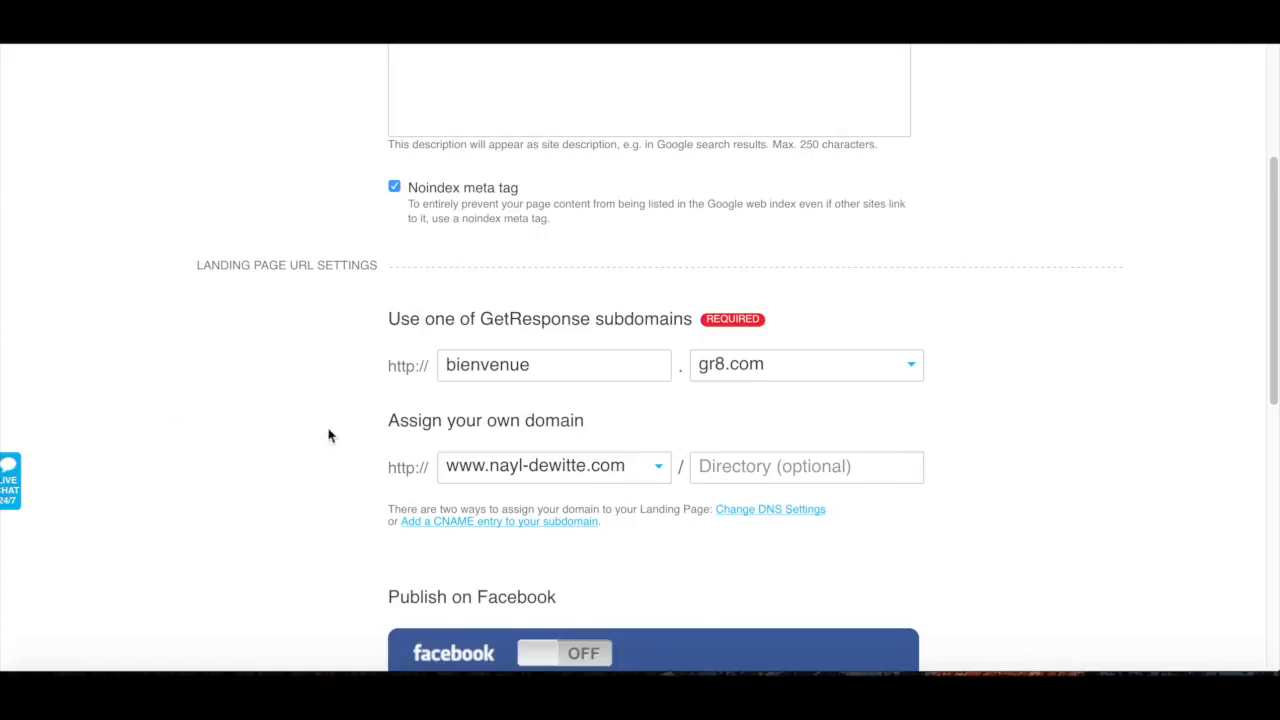
Review the landing page's Facebook publishing option and its subscription settings, from campaign to thank-you page
scroll(423, 466, "down", 5)
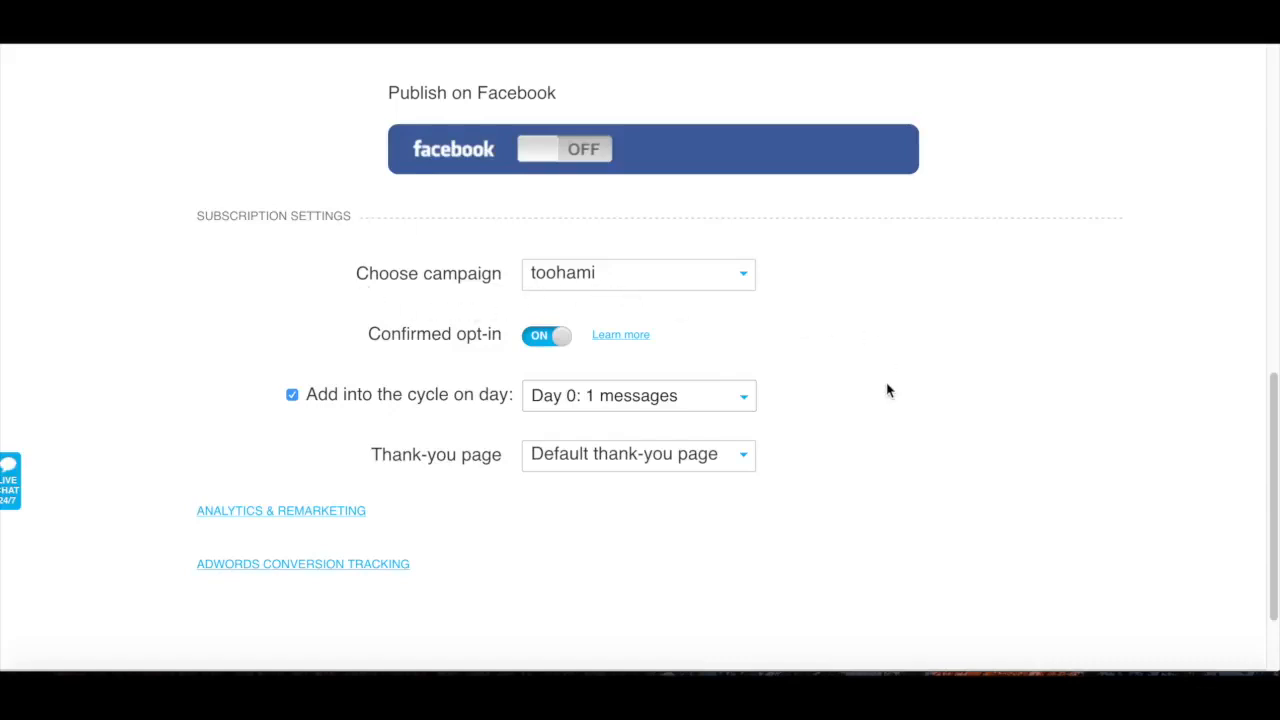
scroll(887, 390, "up", 8)
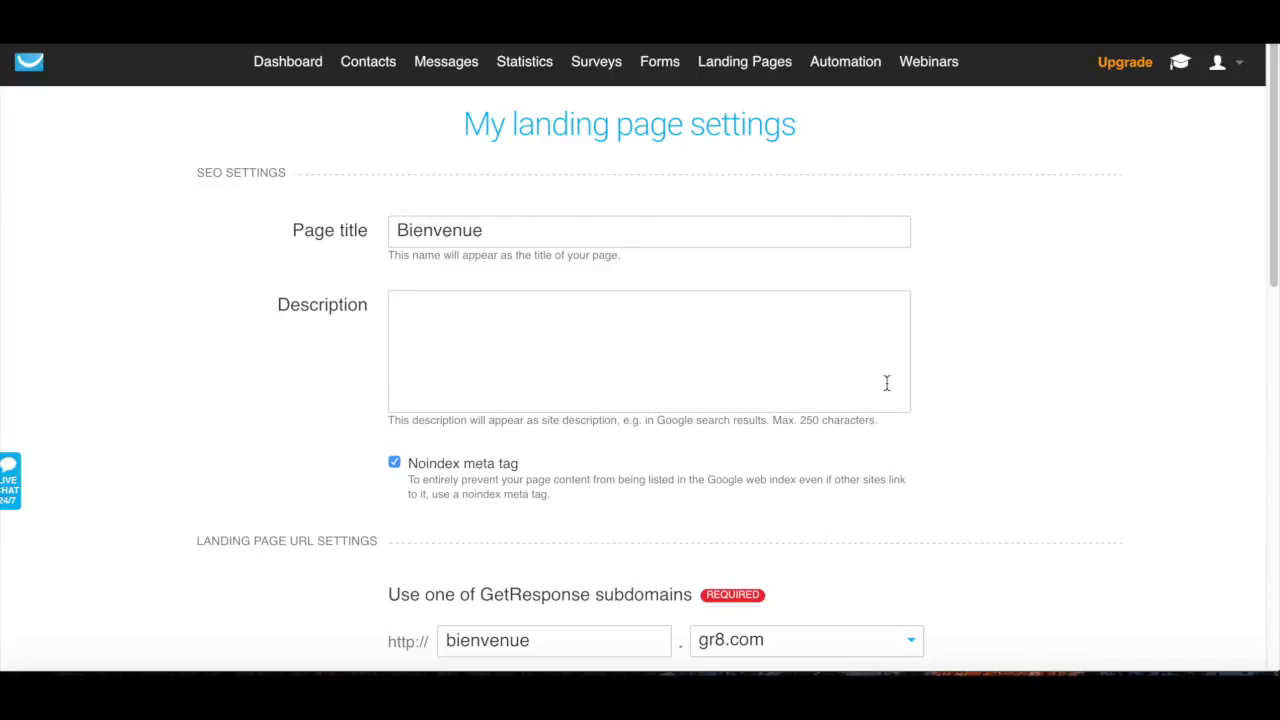
scroll(887, 383, "down", 8)
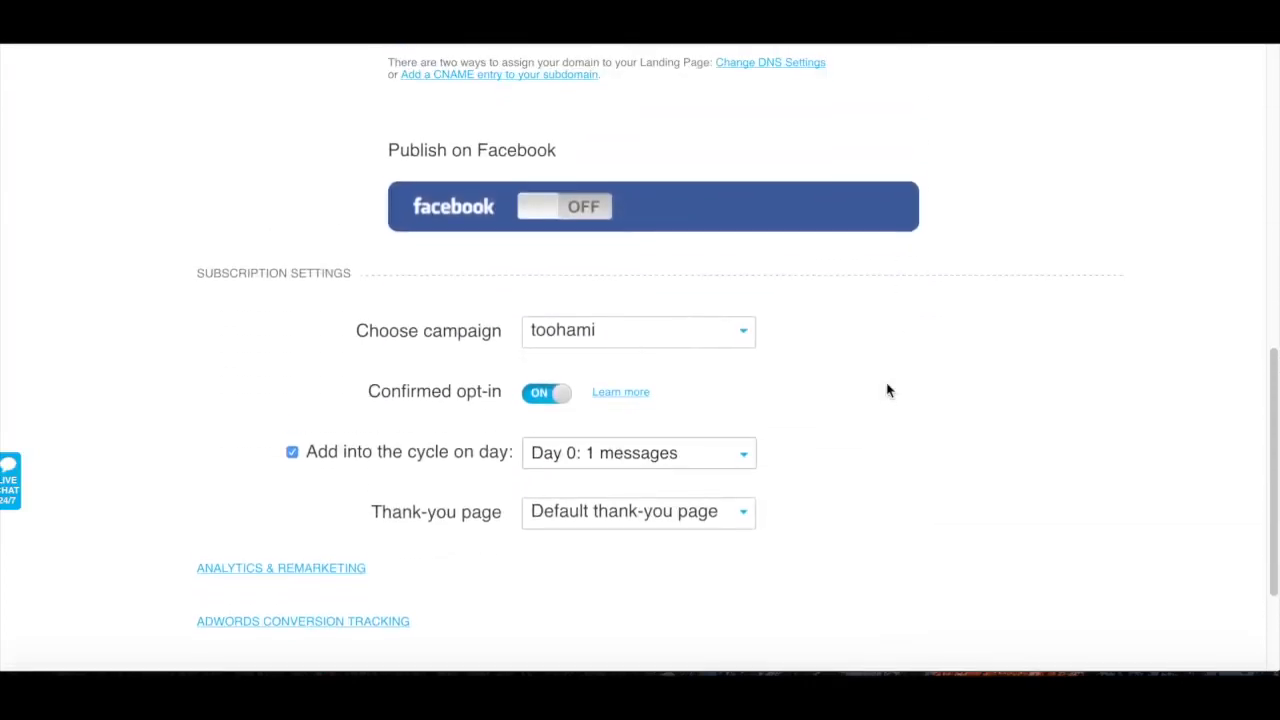
scroll(887, 390, "down", 1)
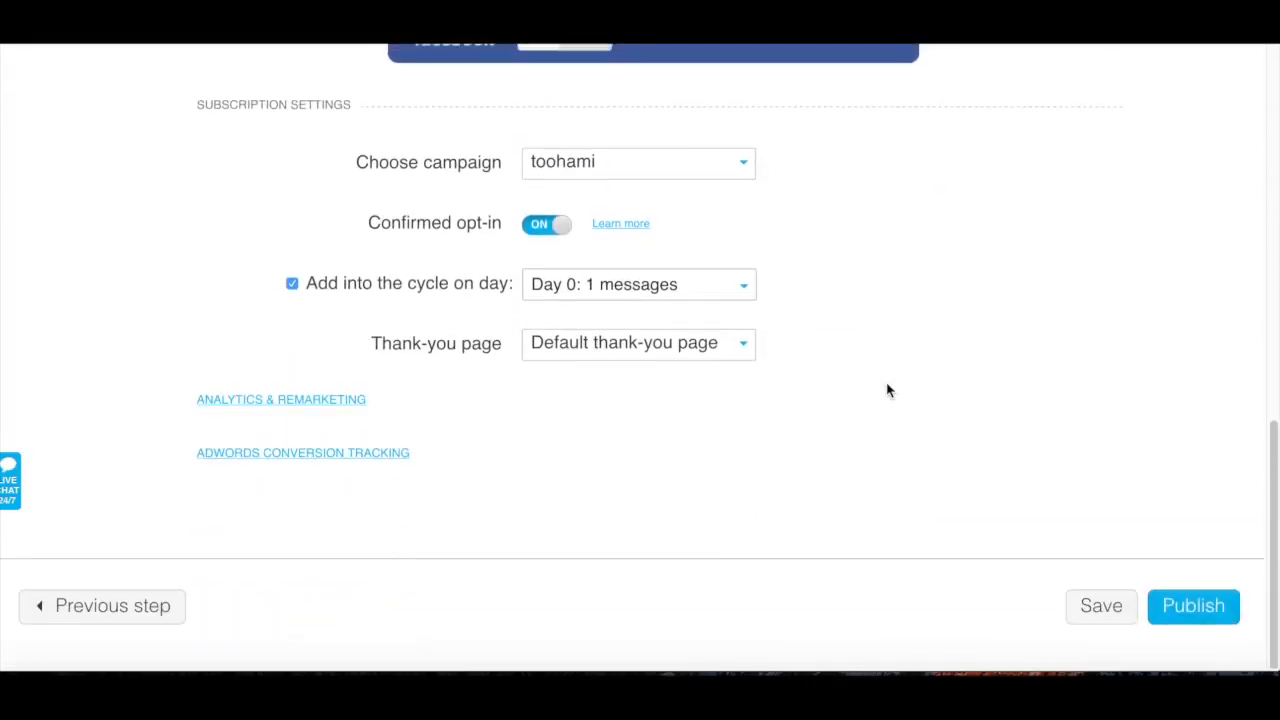
Go back to the Bienvenue page design and view its thank-you page down to the YouTube channel button
left_click(68, 607)
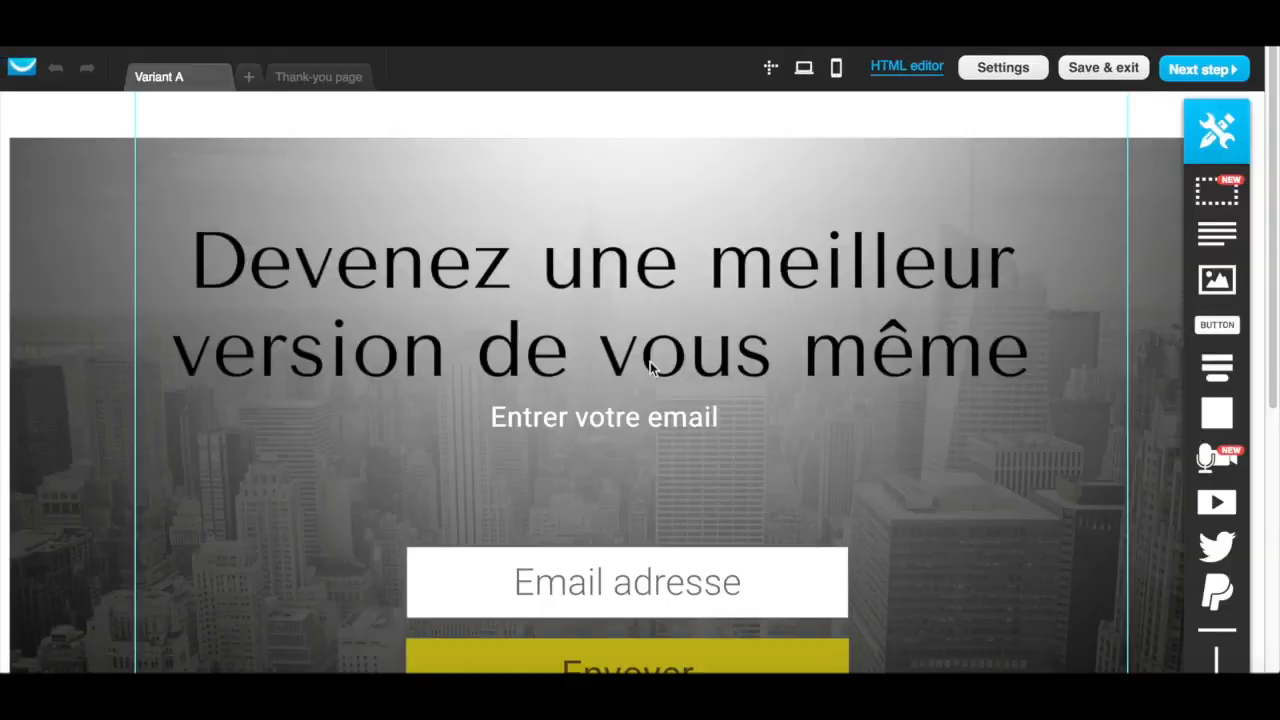
left_click(341, 85)
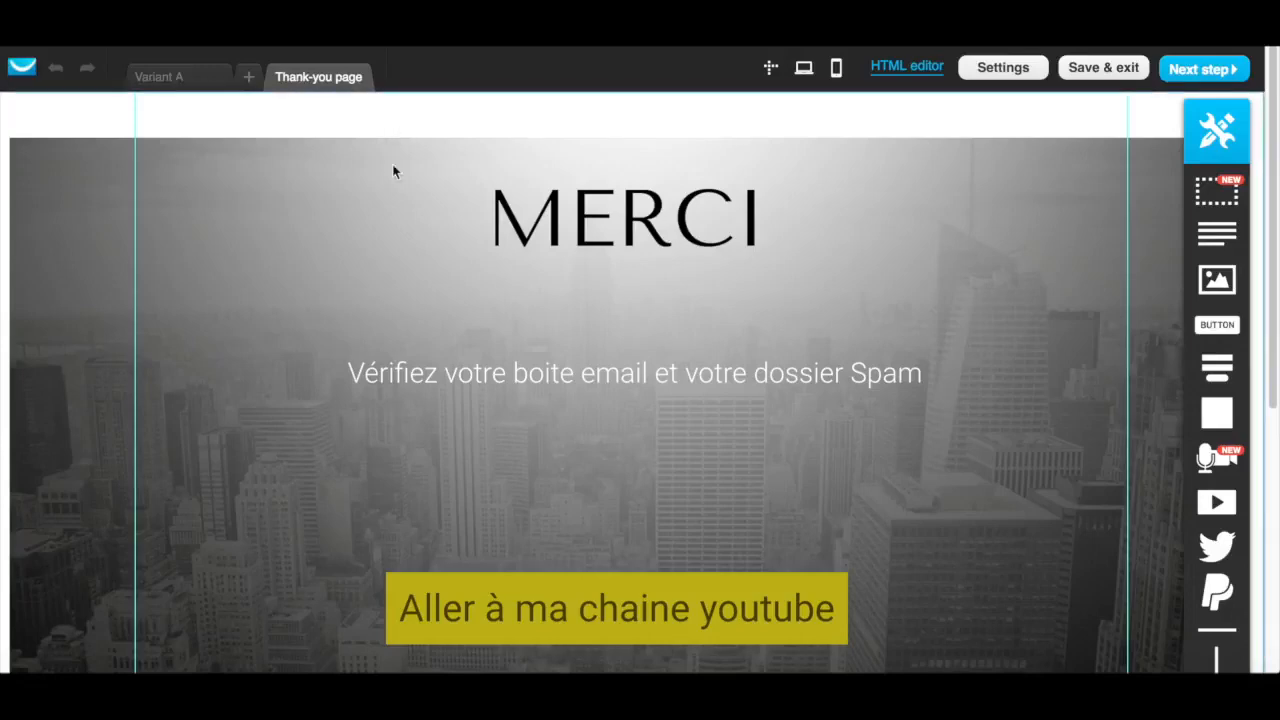
scroll(580, 535, "down", 1)
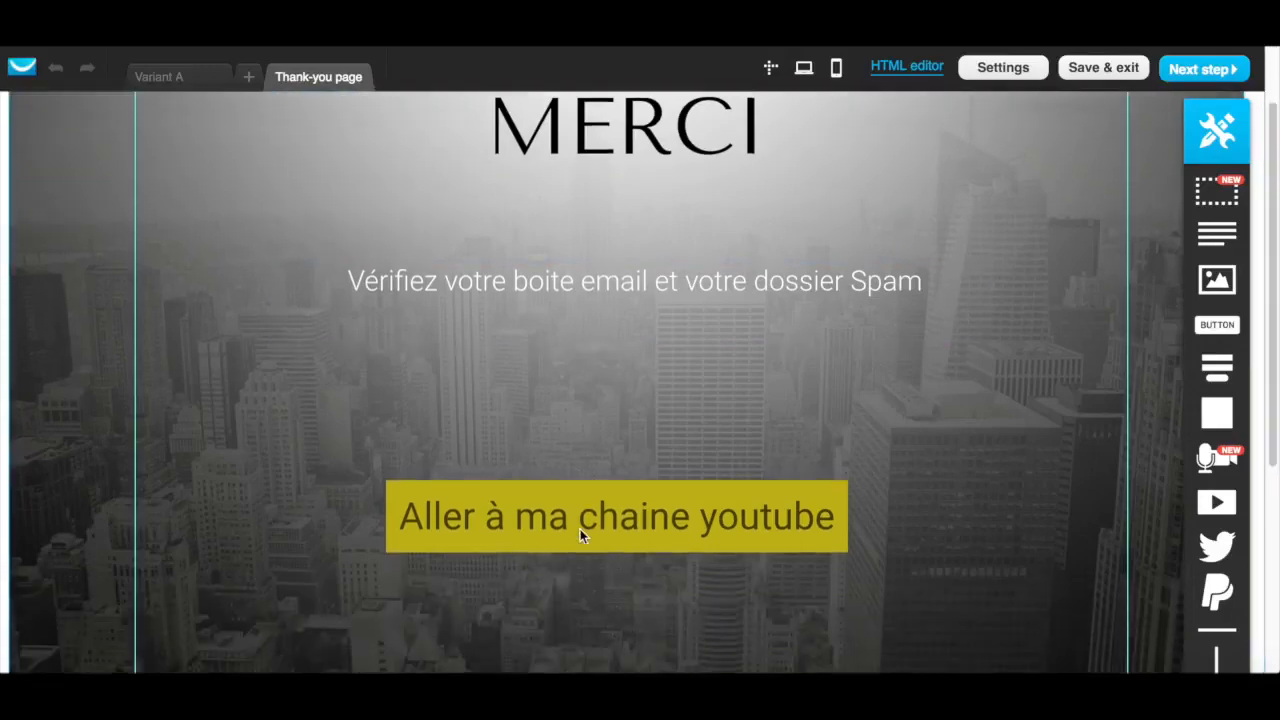
scroll(580, 535, "down", 1)
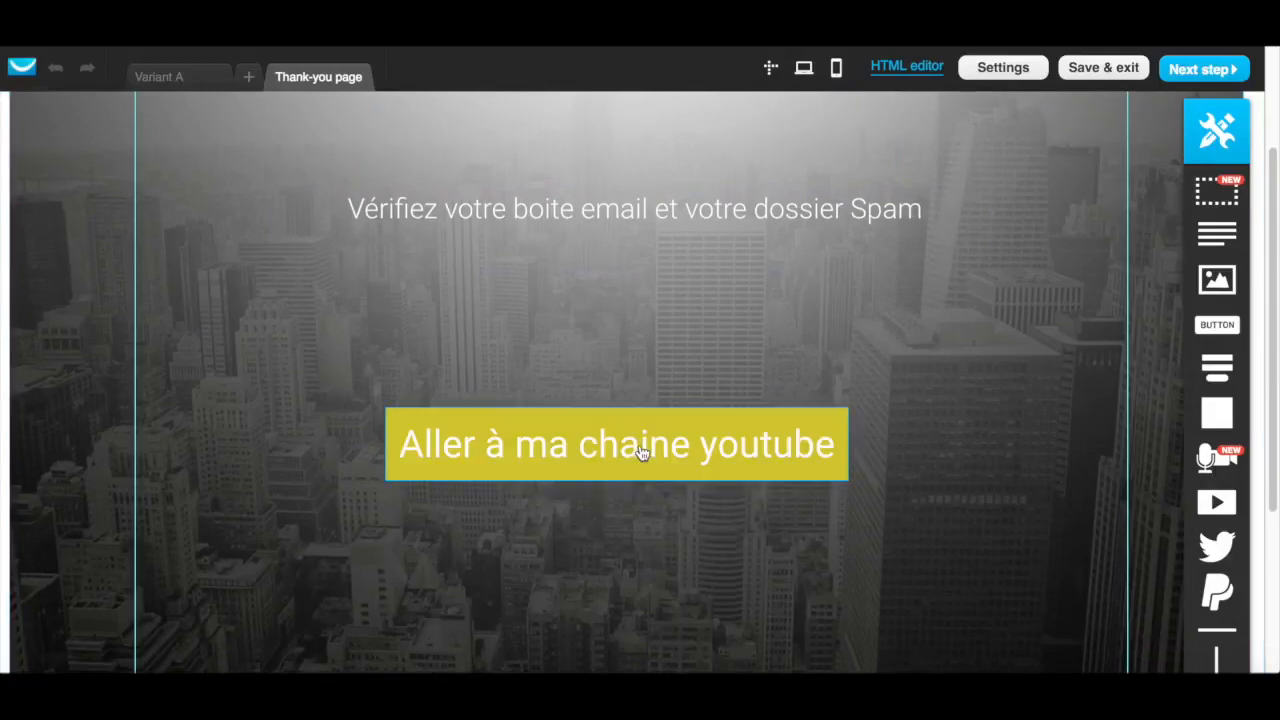
Inspect the link settings of the "Aller à ma chaine youtube" button, cancel them, and look over the thank-you page
double_click(641, 479)
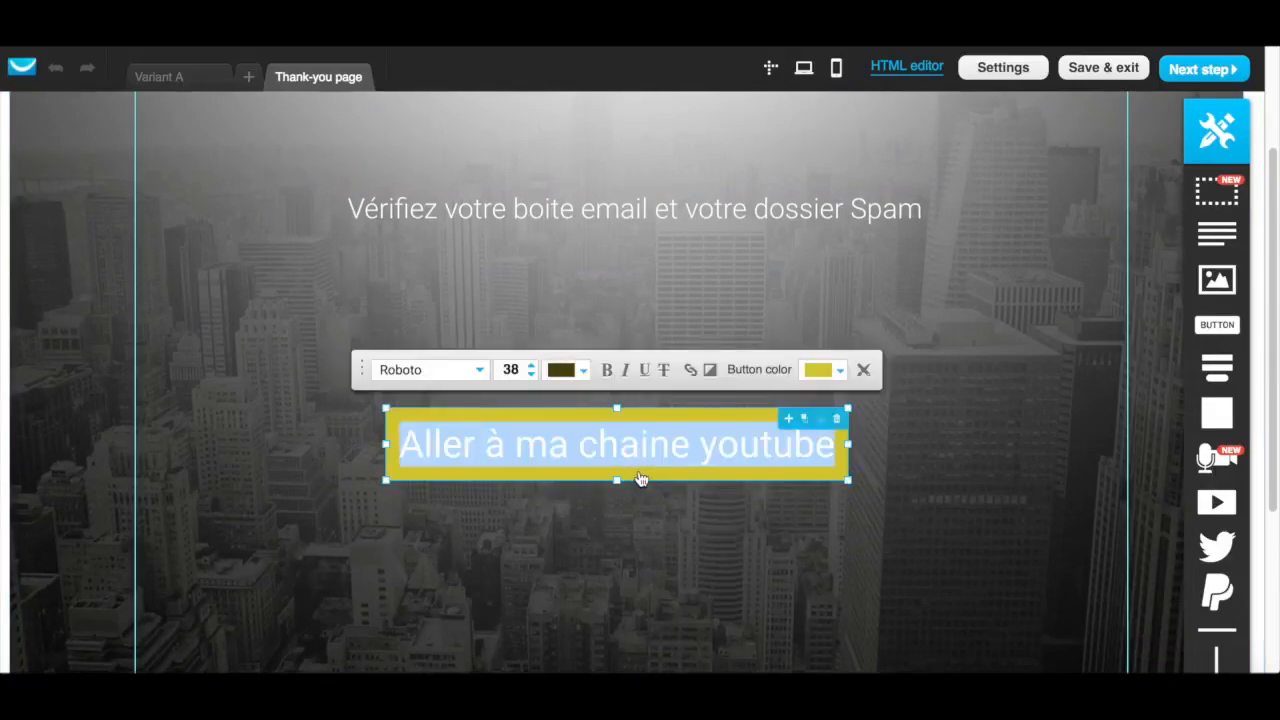
left_click(692, 370)
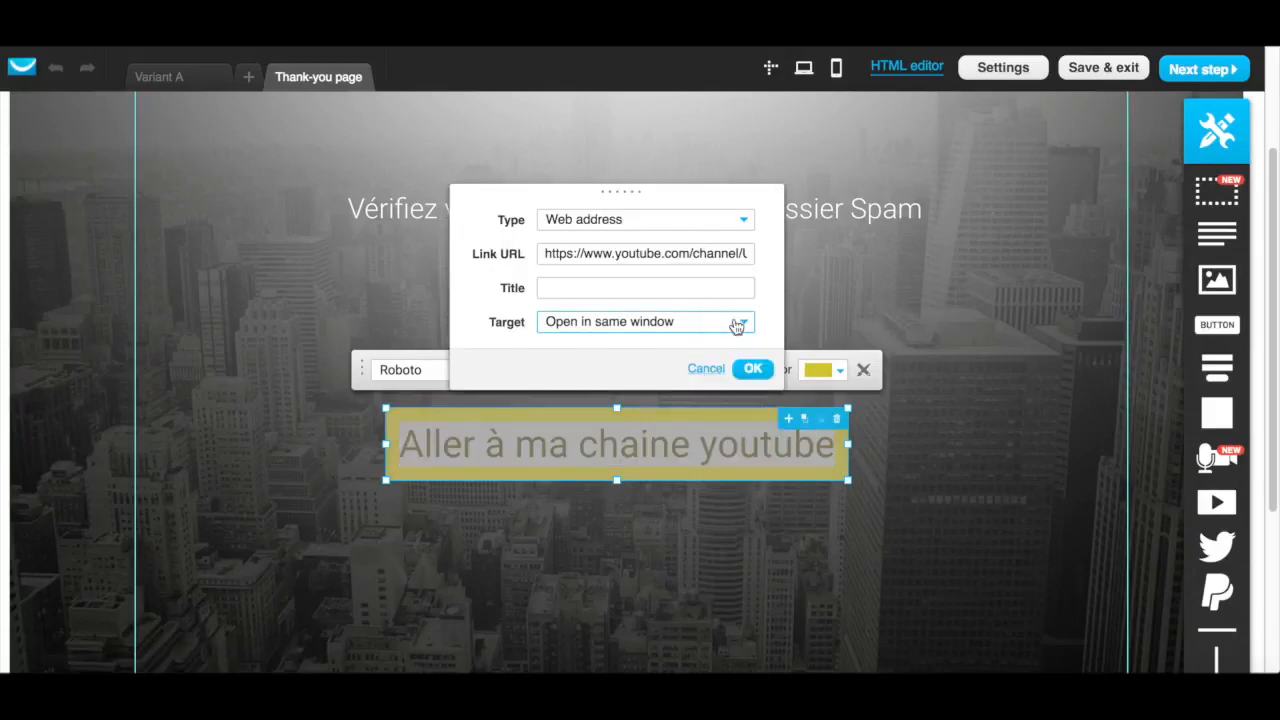
left_click(706, 370)
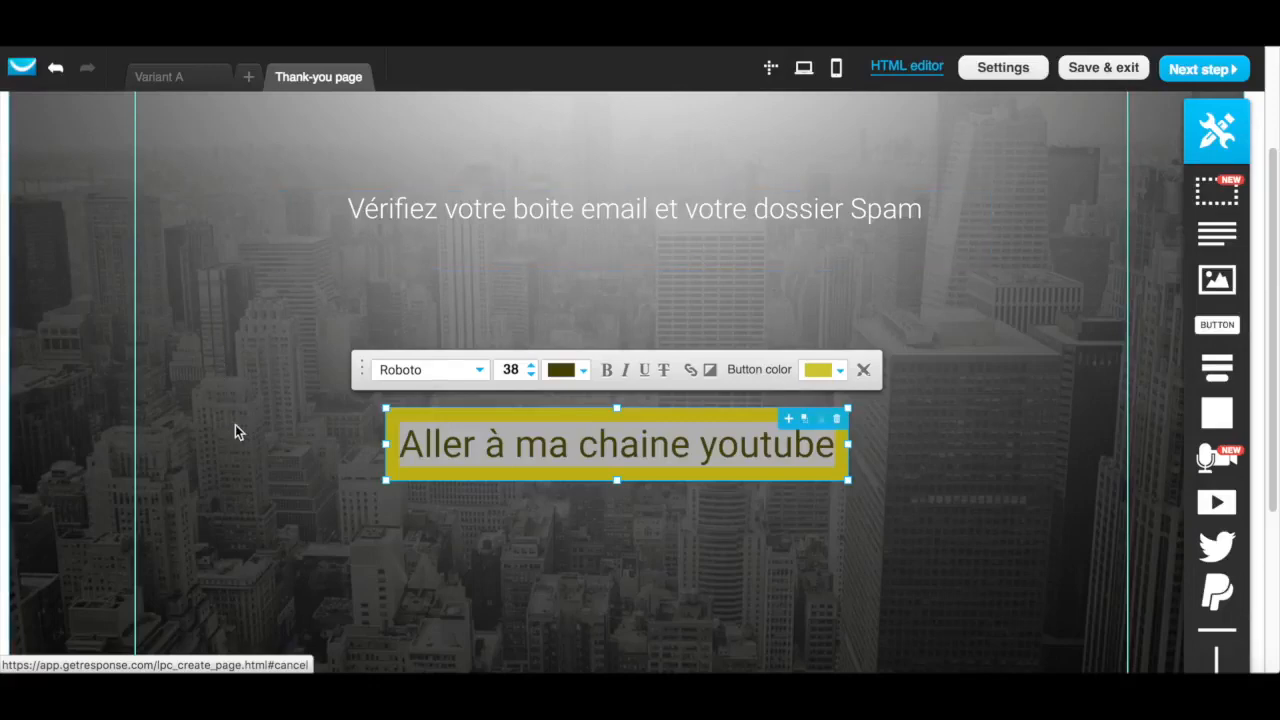
scroll(247, 250, "up", 3)
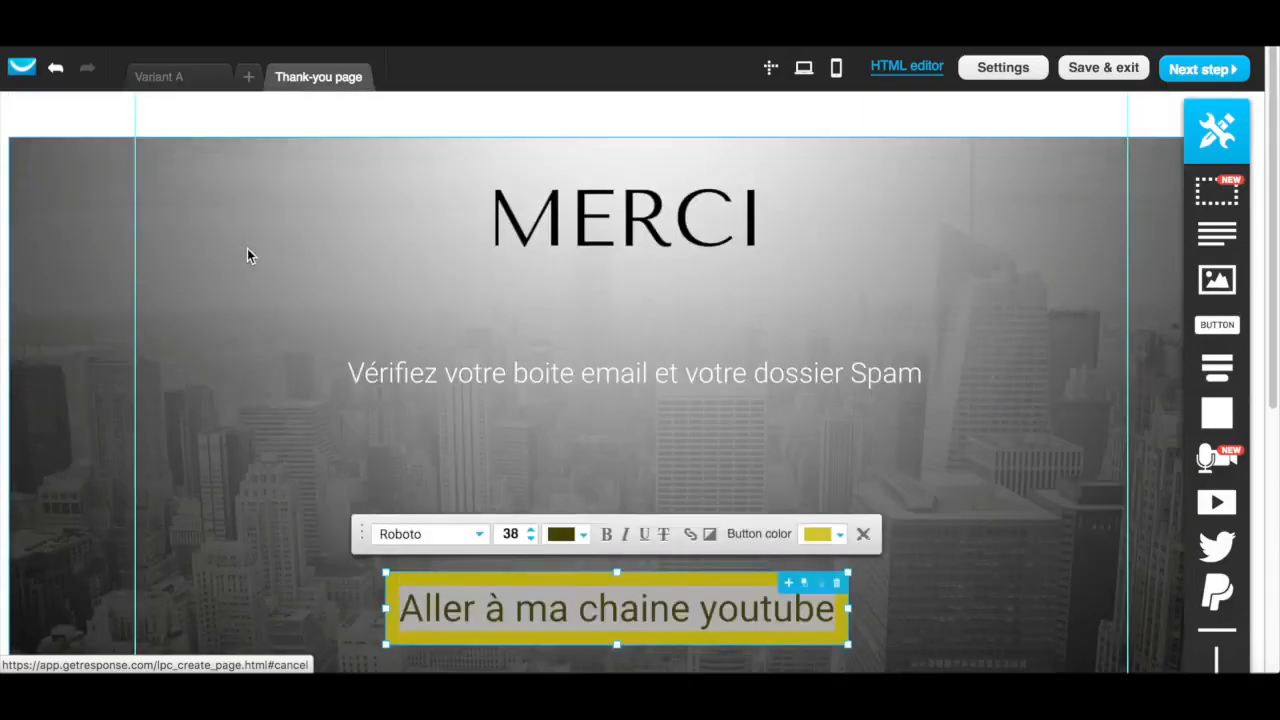
scroll(247, 250, "down", 3)
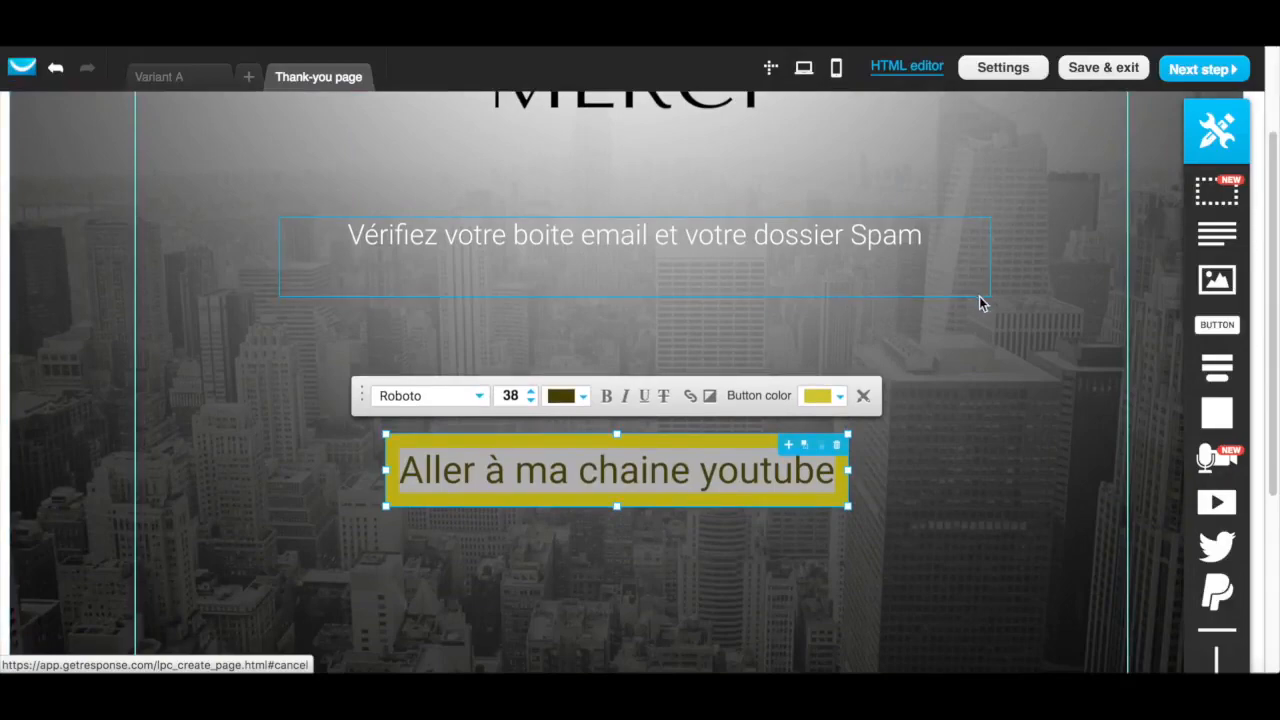
scroll(954, 454, "down", 5)
scroll(954, 454, "up", 7)
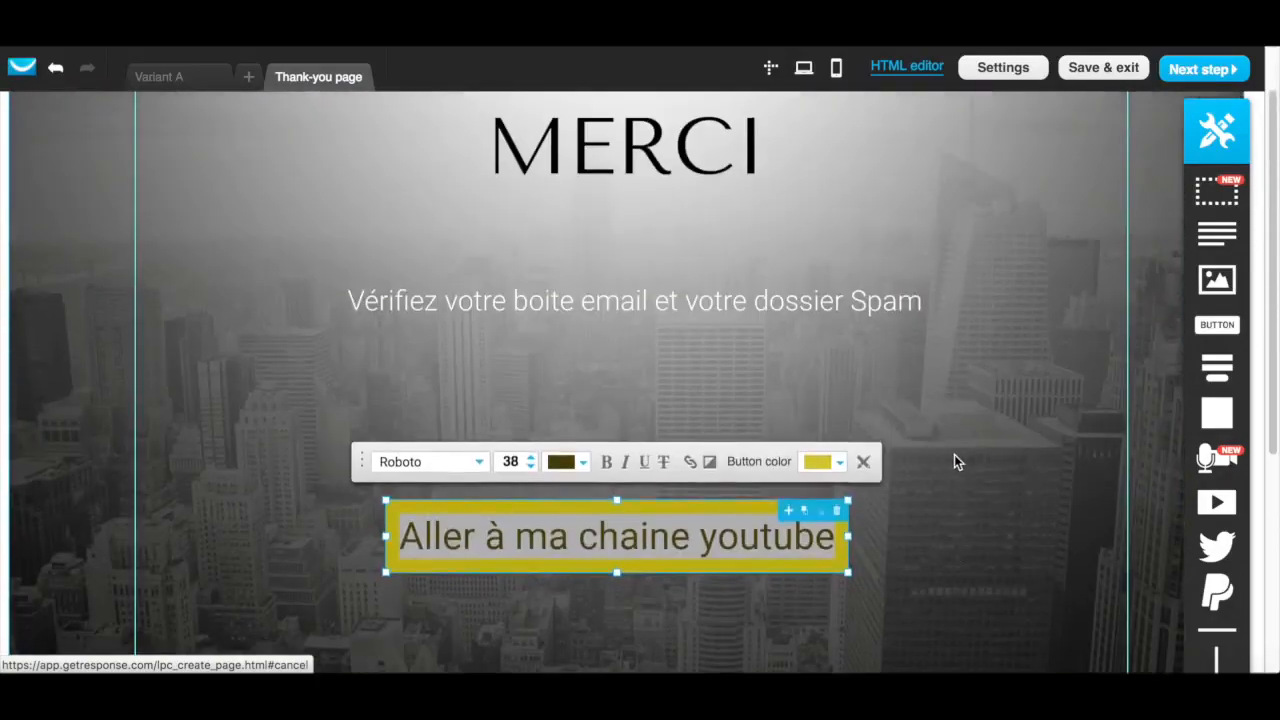
scroll(954, 454, "down", 3)
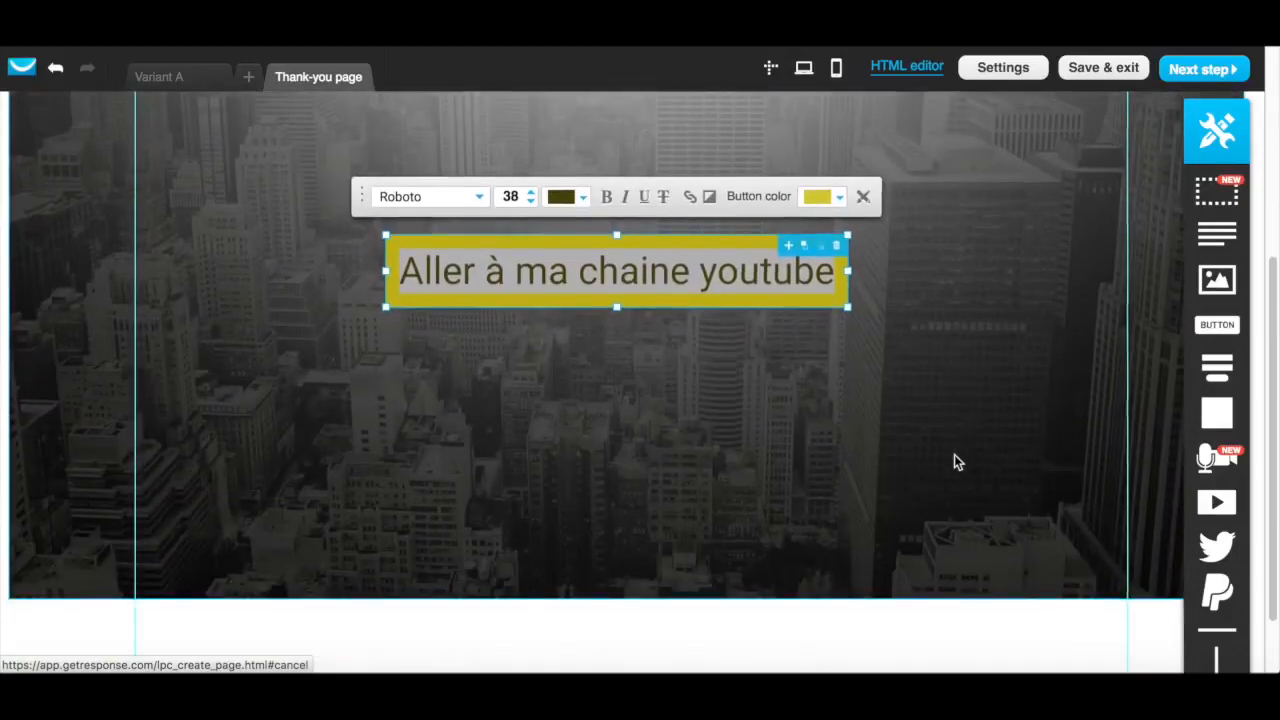
scroll(955, 455, "up", 4)
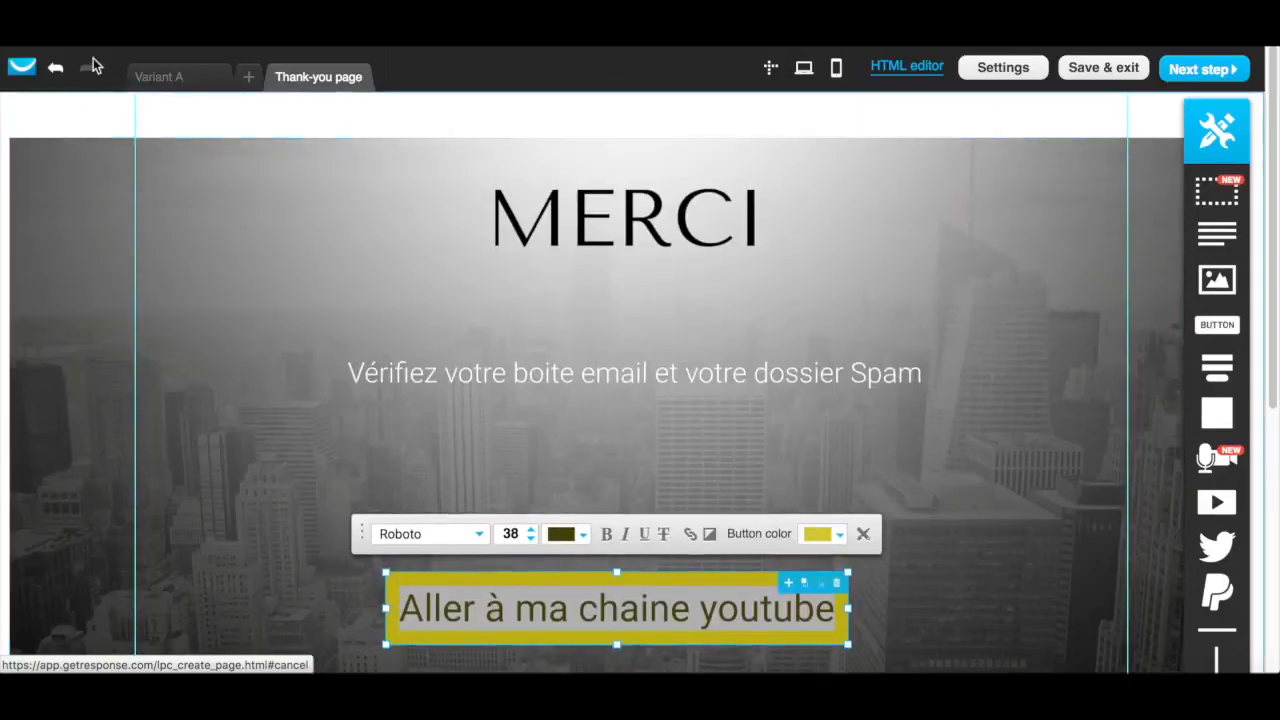
Return to the Variant A page and inspect the signup form's Envoyer button, then deselect it
left_click(170, 79)
scroll(627, 310, "down", 5)
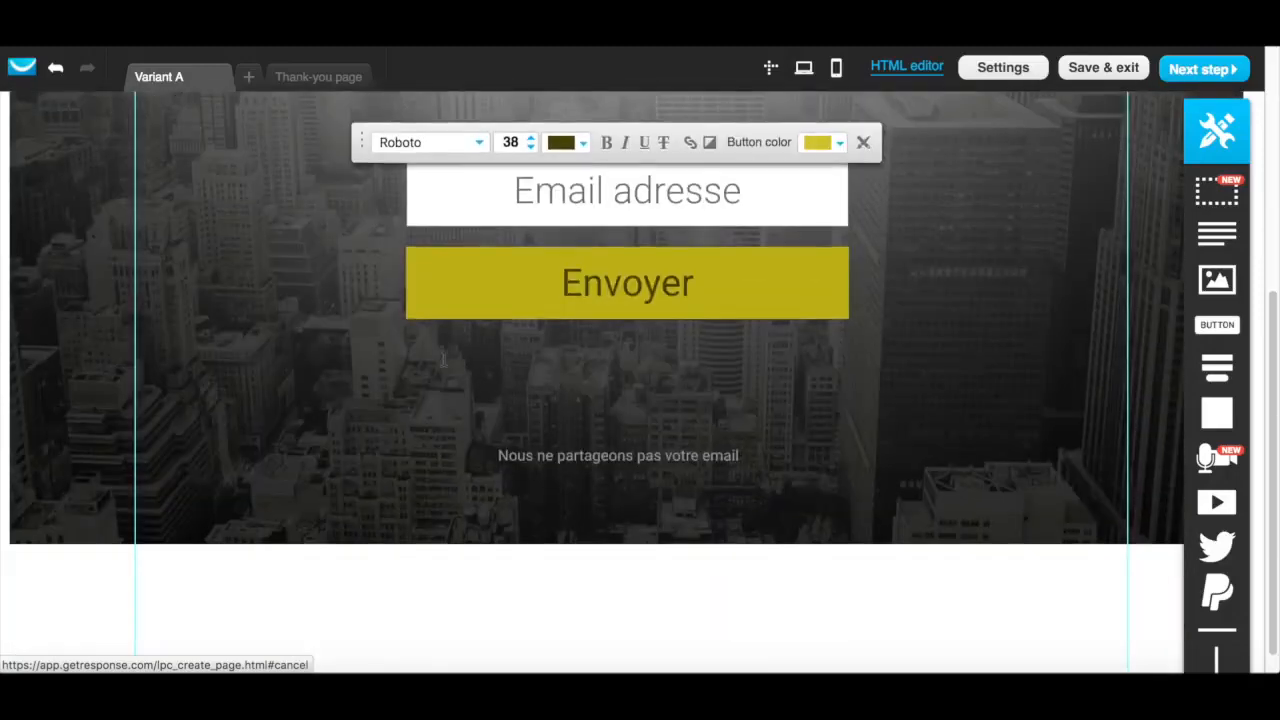
left_click(651, 277)
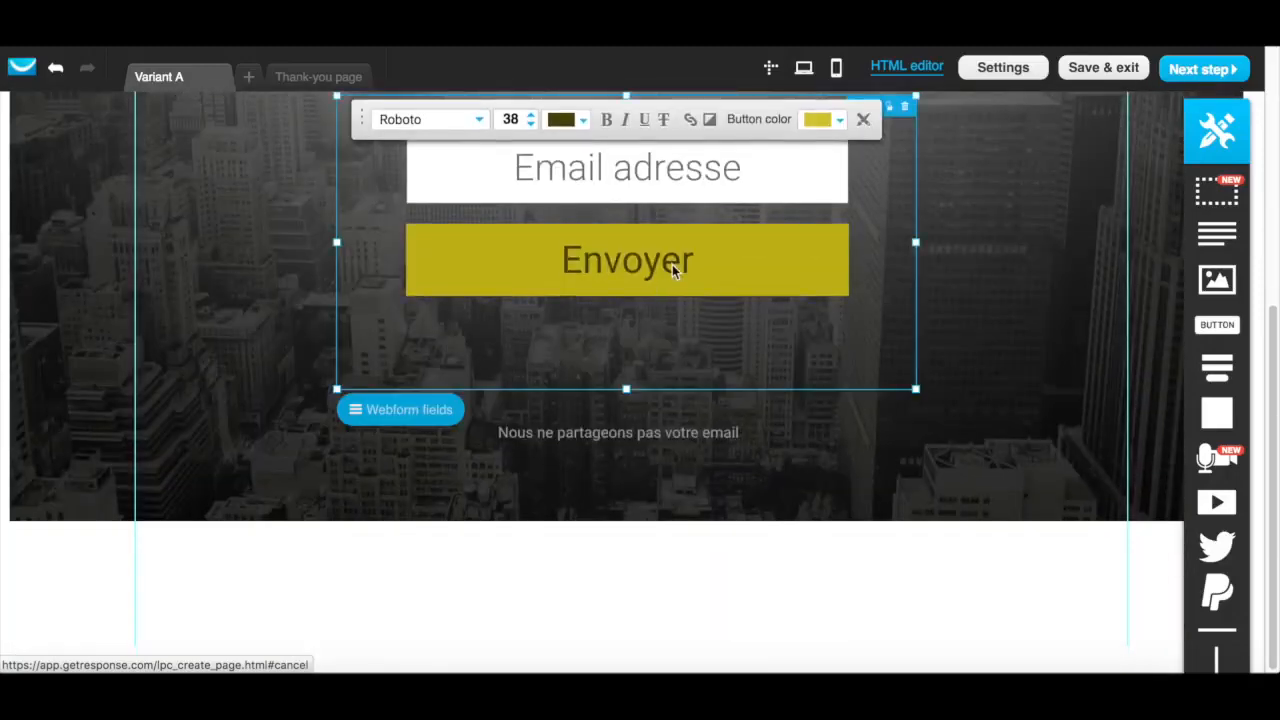
double_click(674, 272)
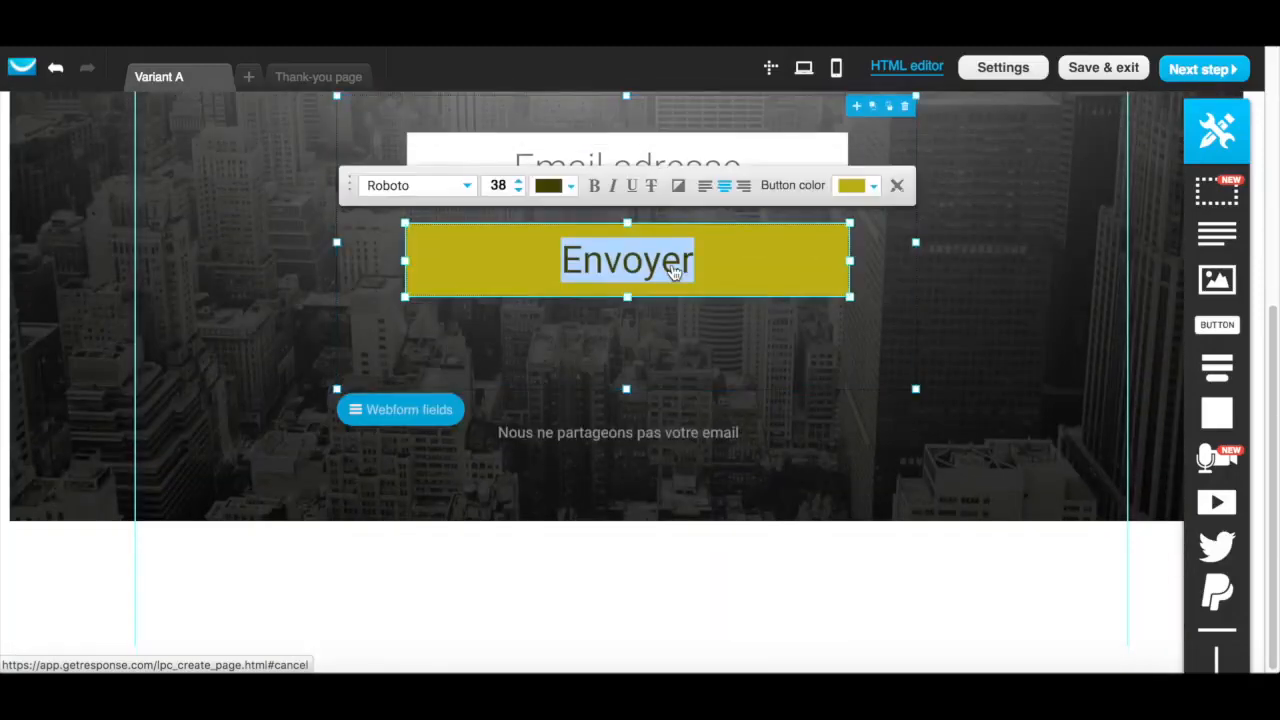
left_click(996, 347)
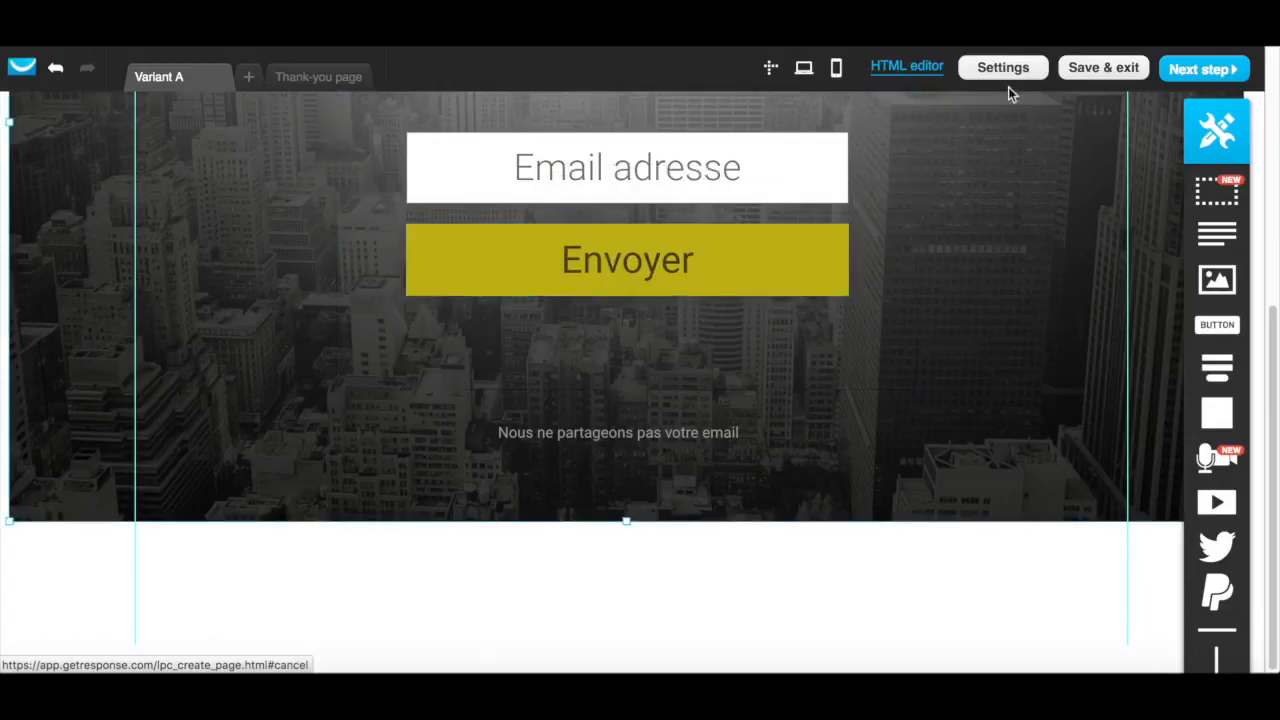
Reopen the landing page settings from the Variant A design and review the subscription settings
scroll(974, 235, "up", 5)
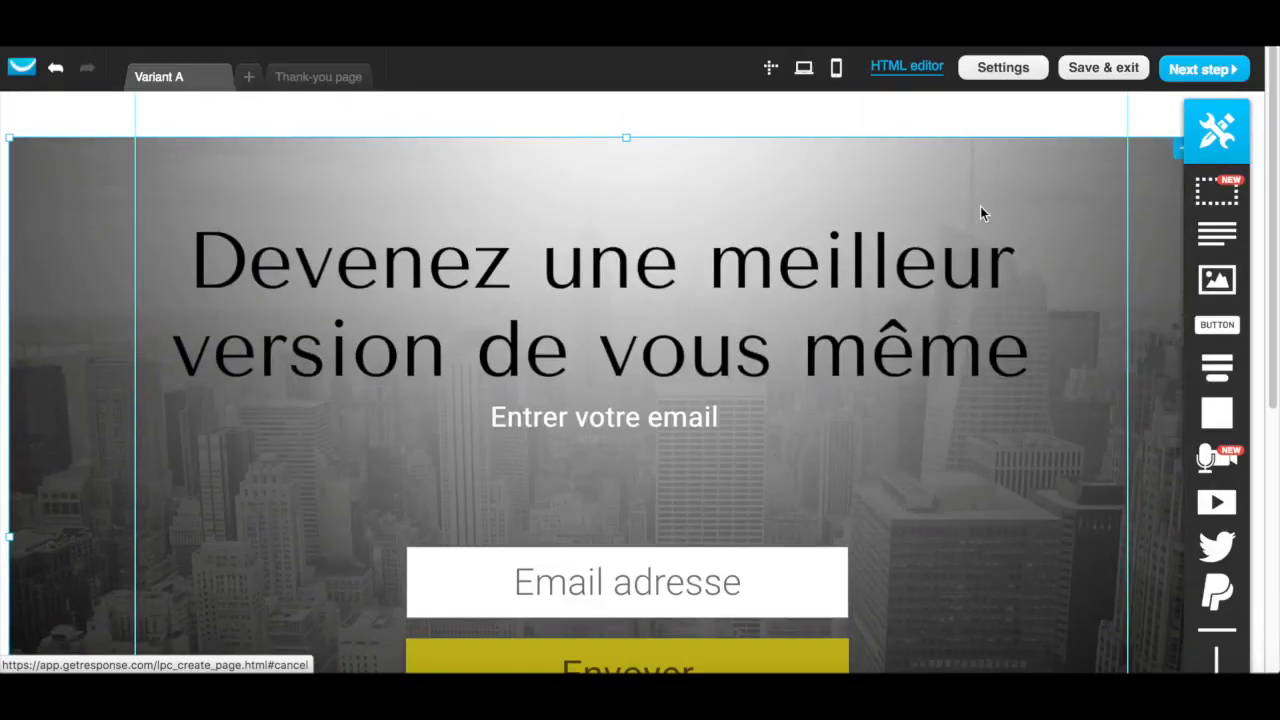
left_click(1005, 72)
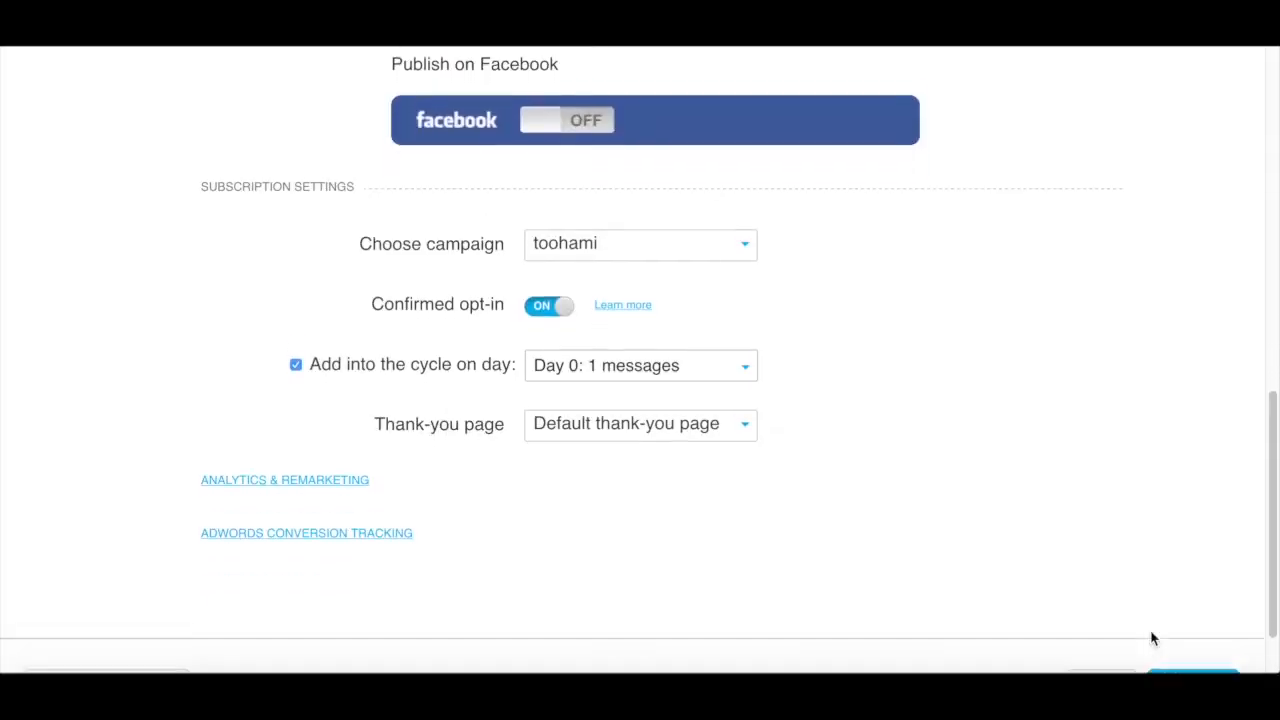
scroll(1152, 638, "up", 10)
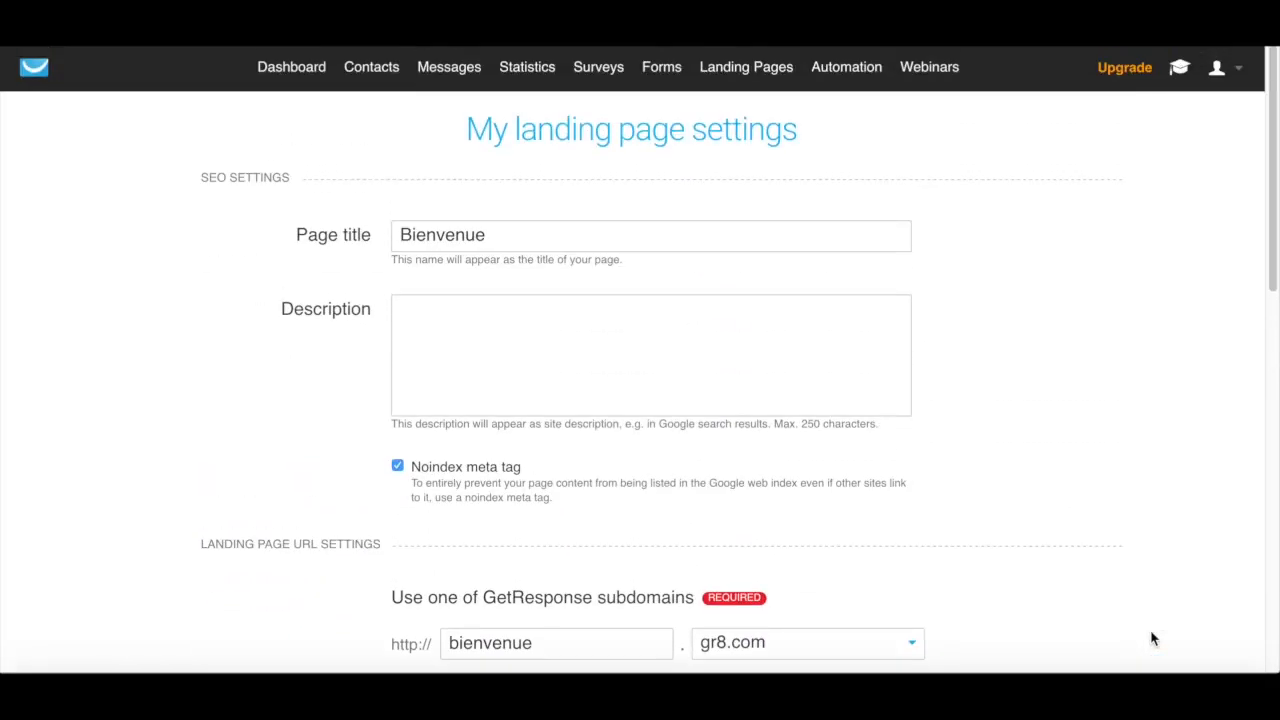
scroll(1152, 638, "down", 10)
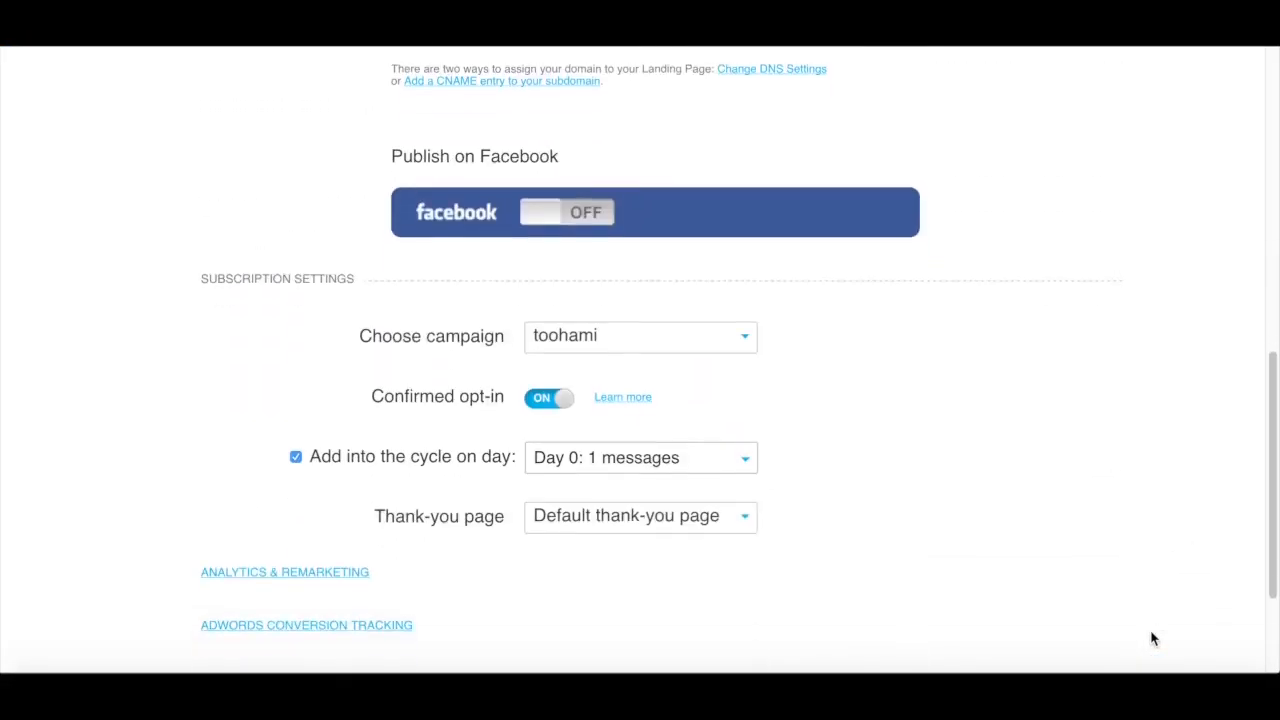
scroll(1152, 638, "down", 1)
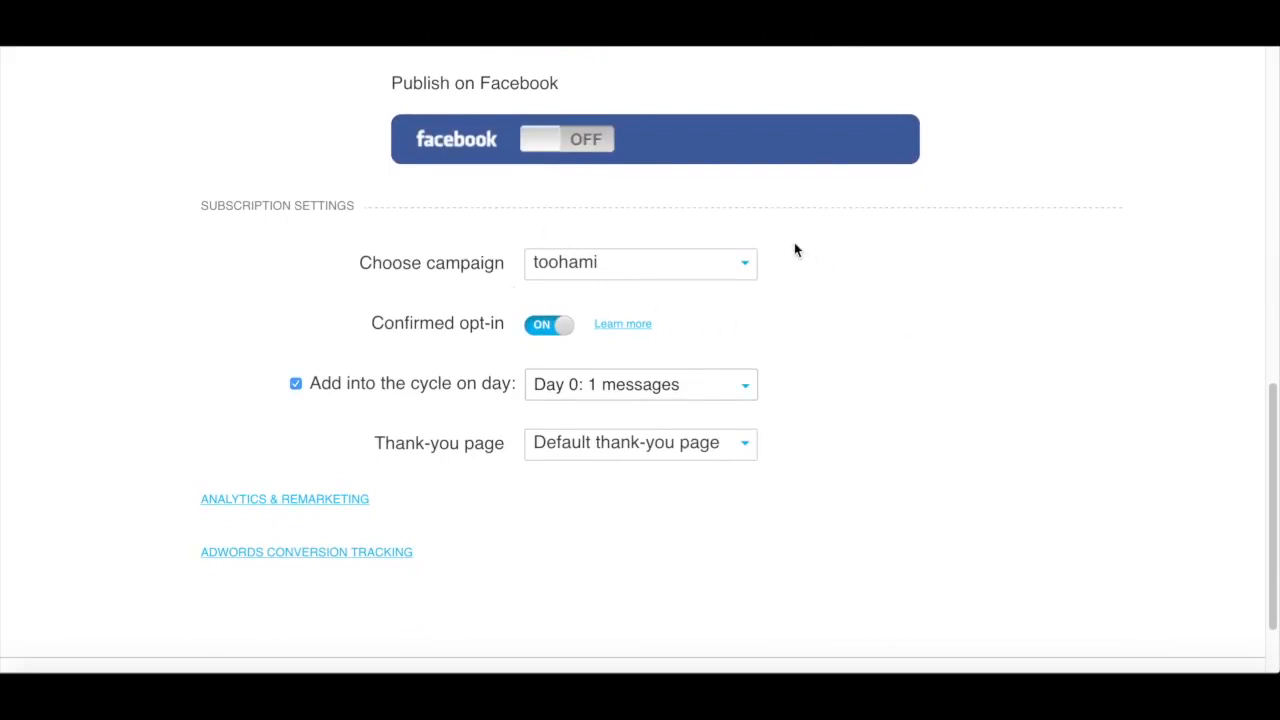
Look over the landing page settings again, from the thank-you page and tracking options back up to the SEO settings
scroll(794, 248, "down", 2)
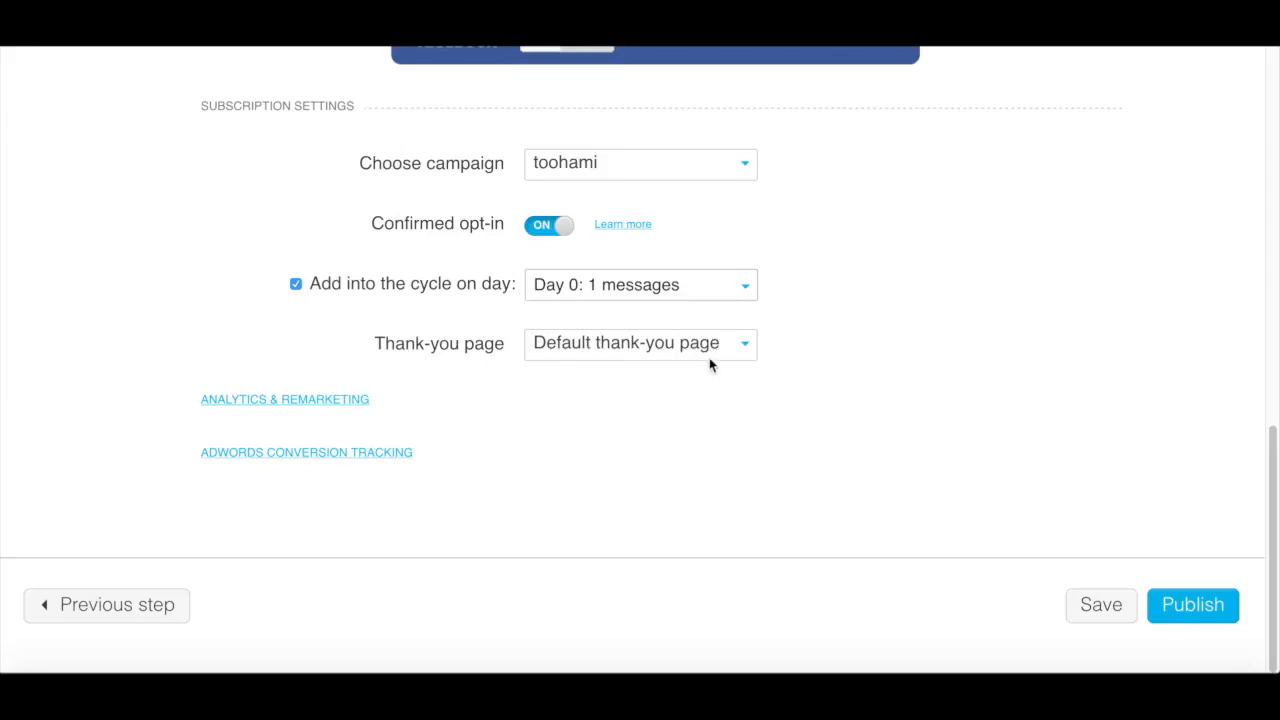
scroll(859, 345, "up", 2)
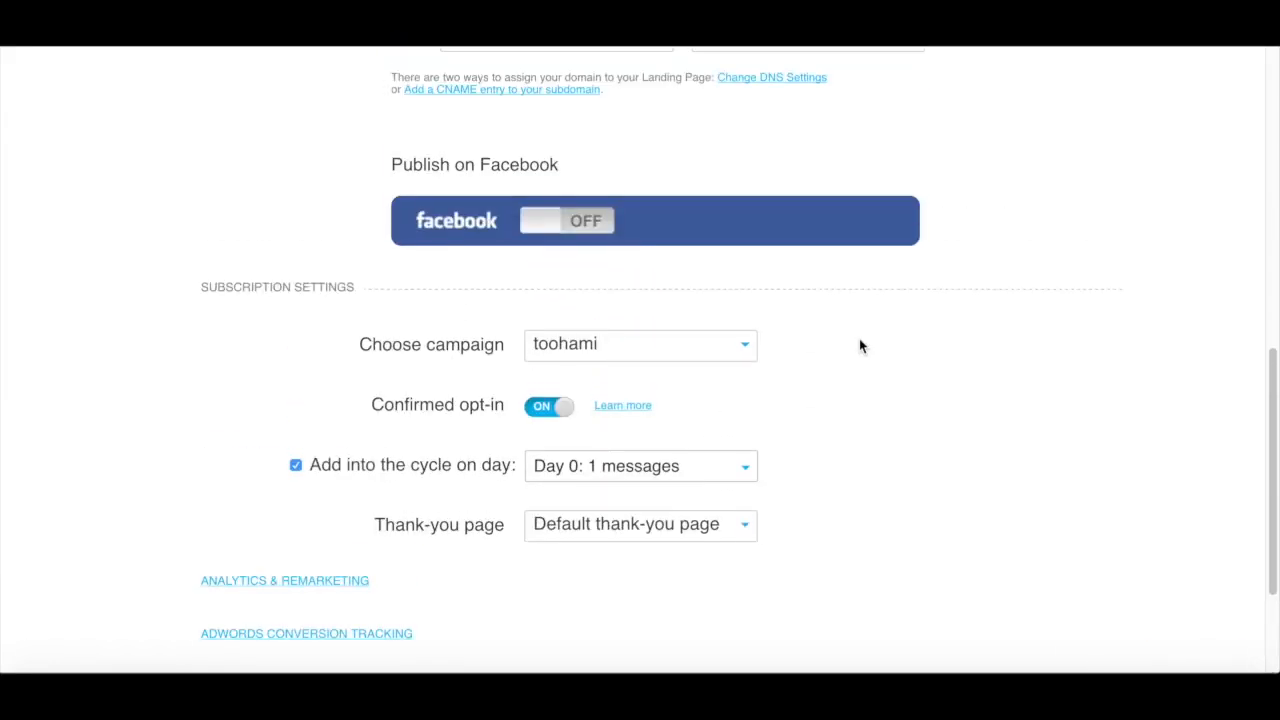
scroll(859, 345, "up", 6)
scroll(861, 345, "up", 1)
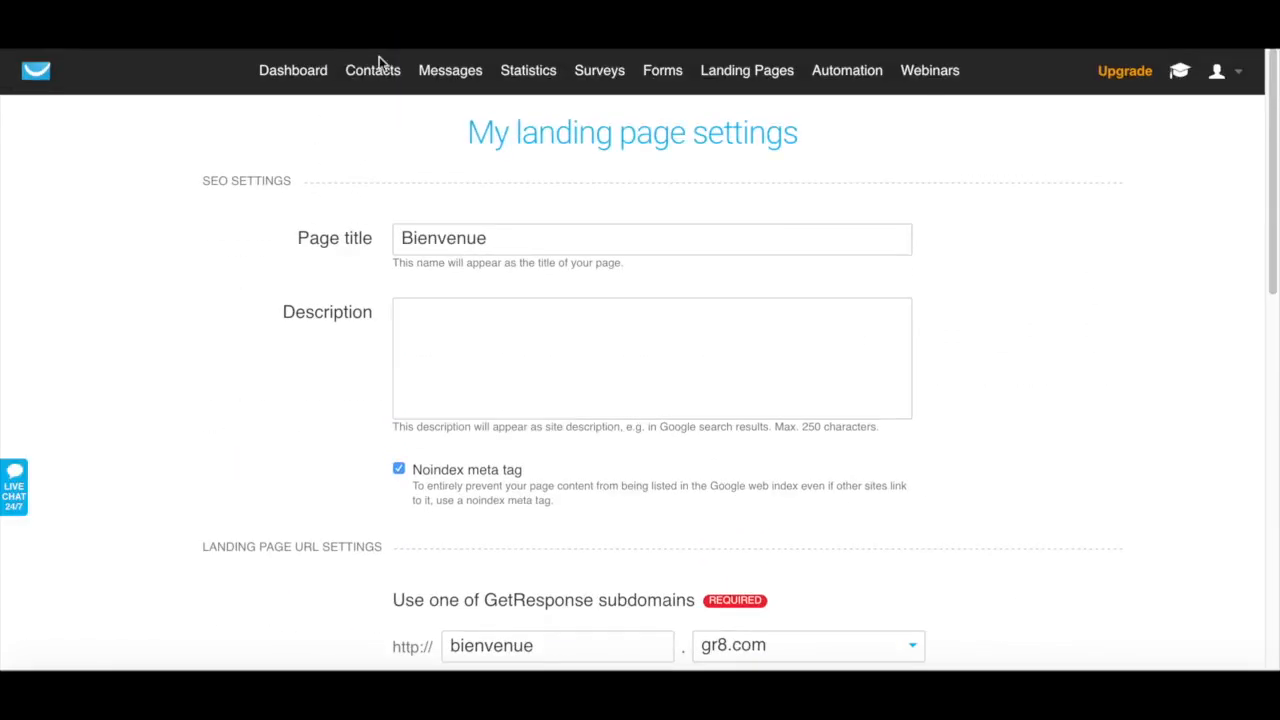
Open the autoresponder management page and look over the autoresponder cycle calendar
mouse_move(456, 76)
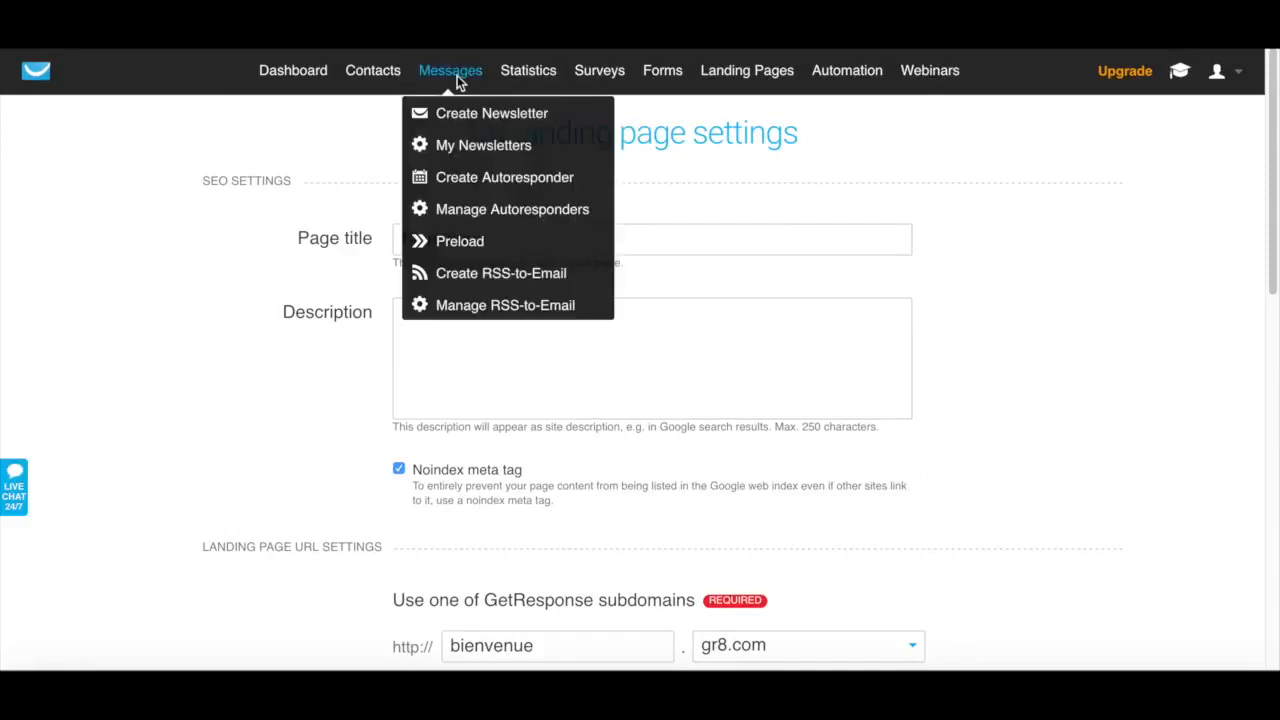
left_click(547, 210)
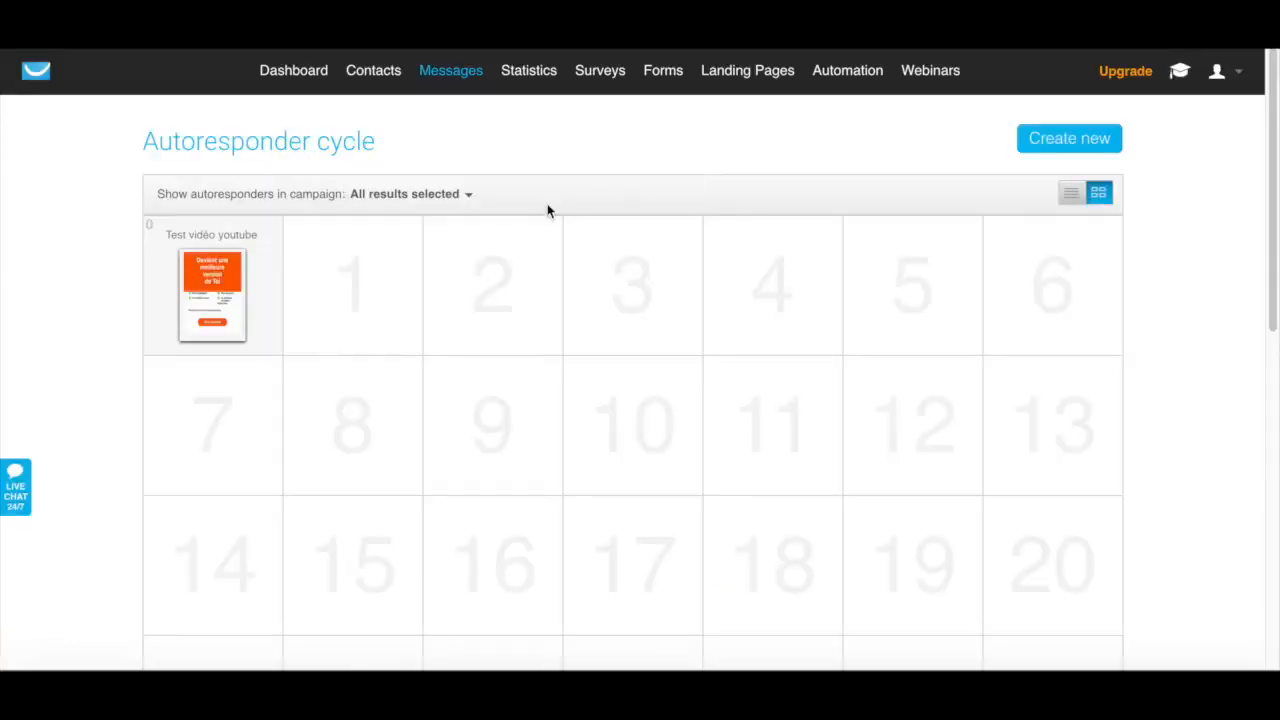
scroll(686, 146, "down", 1)
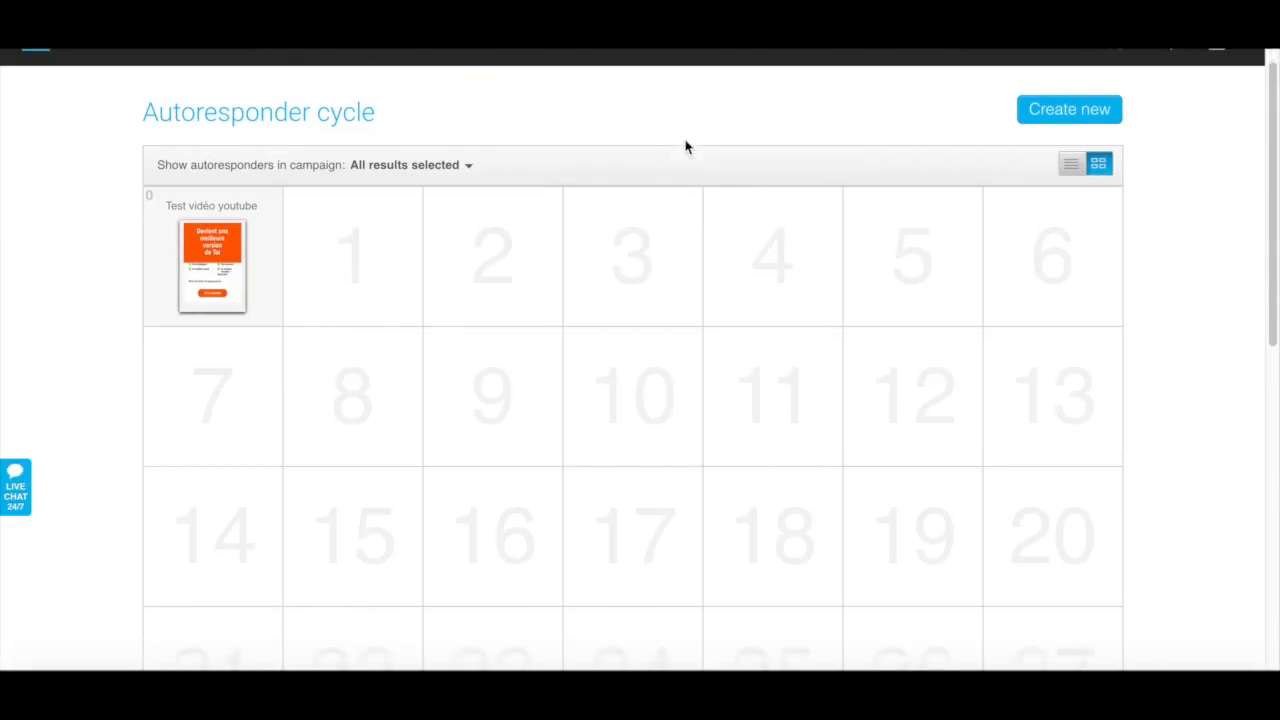
Open the day 0 autoresponder "Test vidéo youtube" and review its day, campaign, sending schedule, message preview and name
mouse_move(241, 199)
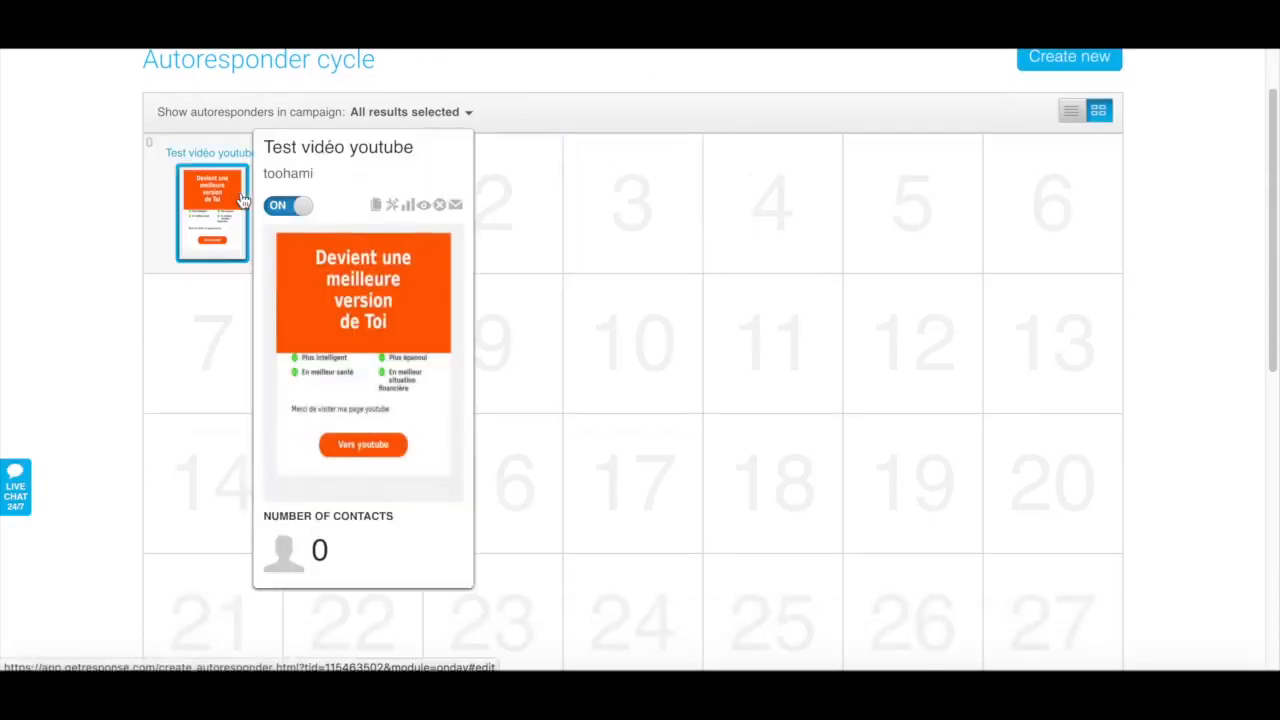
left_click(195, 217)
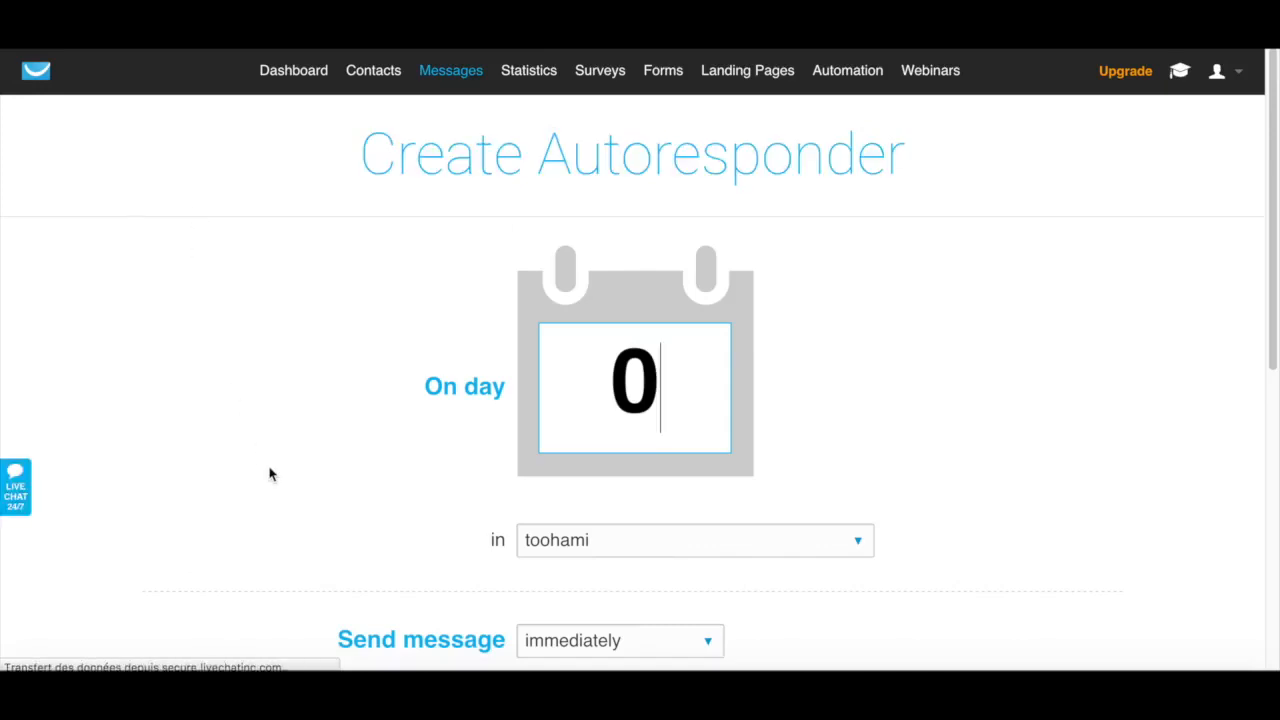
scroll(269, 474, "down", 2)
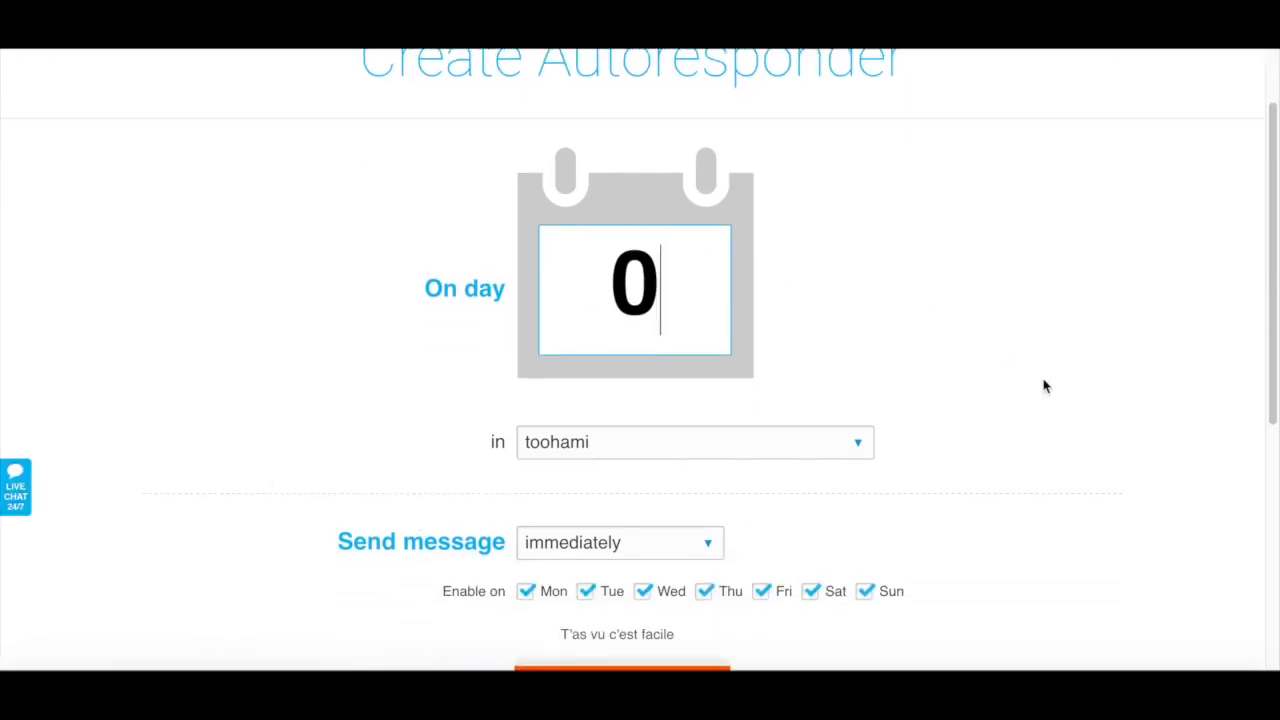
scroll(1046, 383, "down", 3)
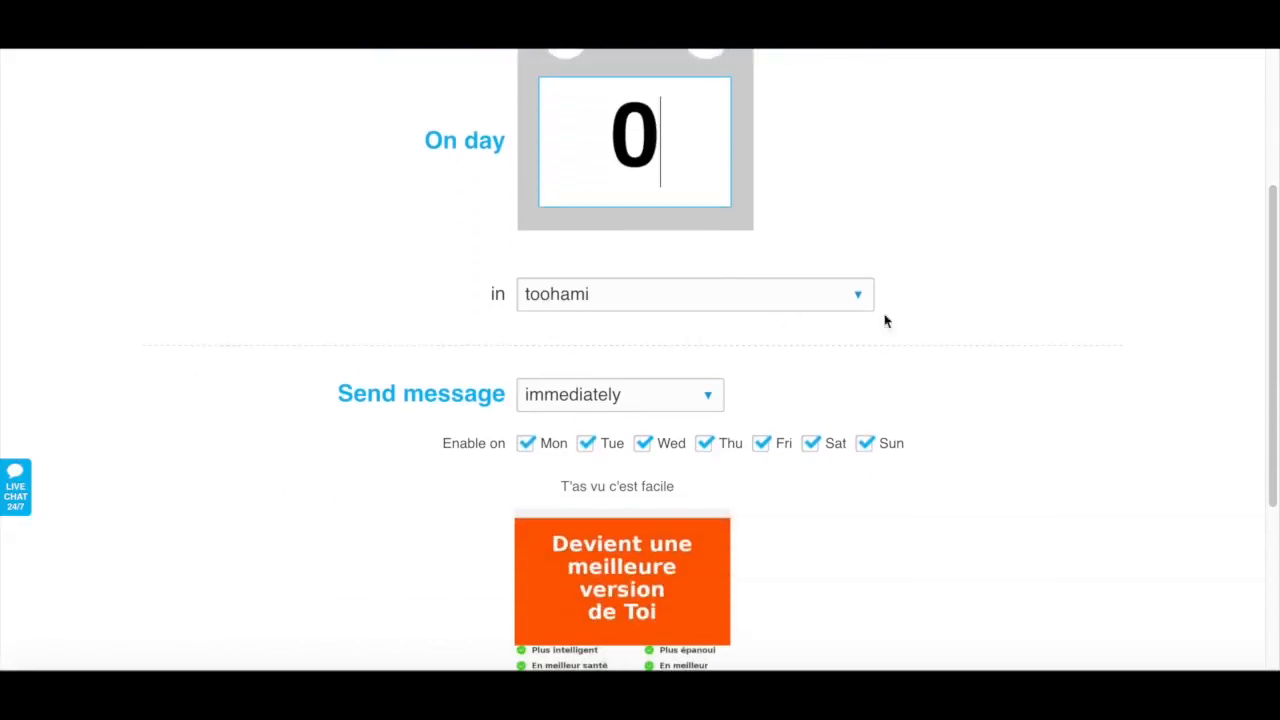
scroll(1006, 287, "down", 3)
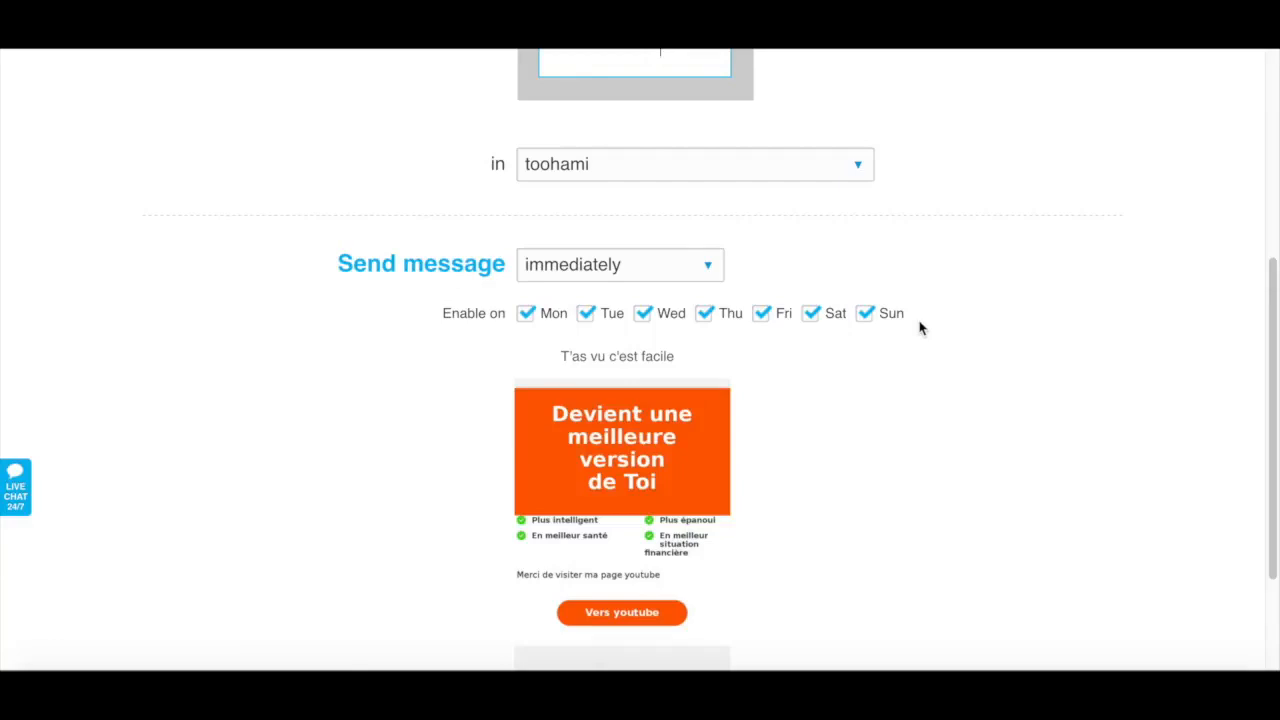
scroll(921, 328, "down", 3)
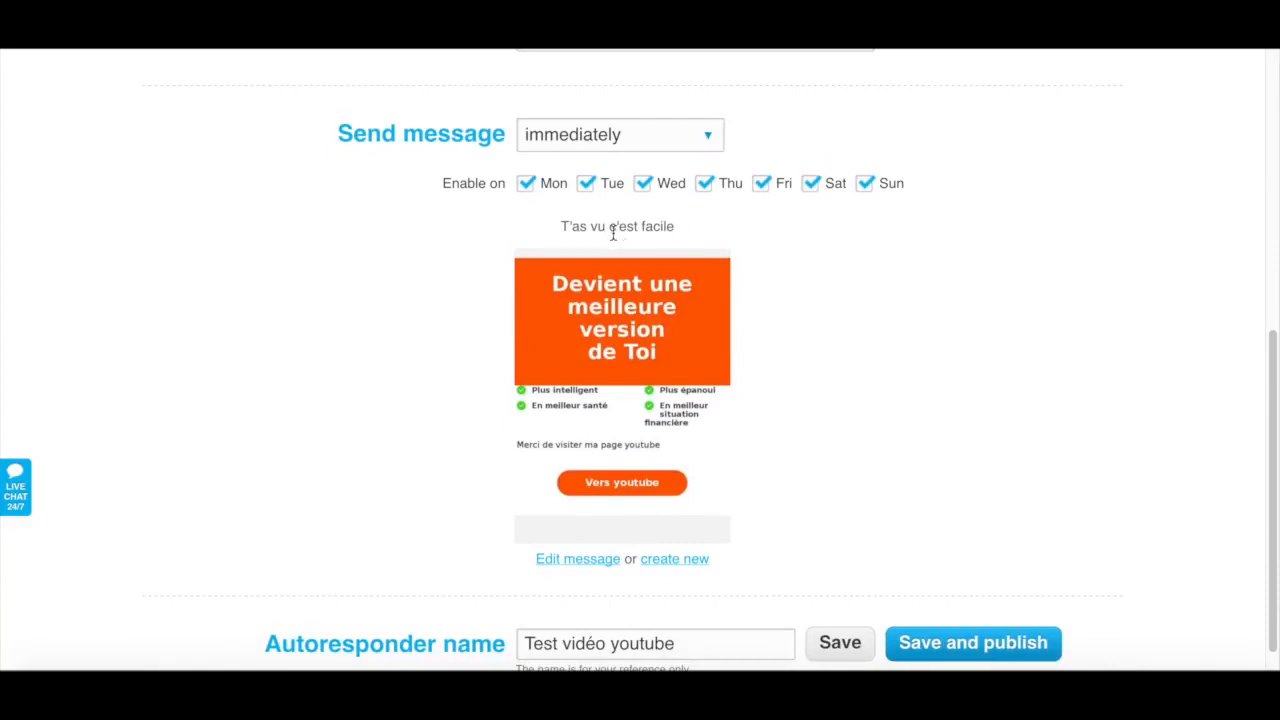
mouse_move(649, 291)
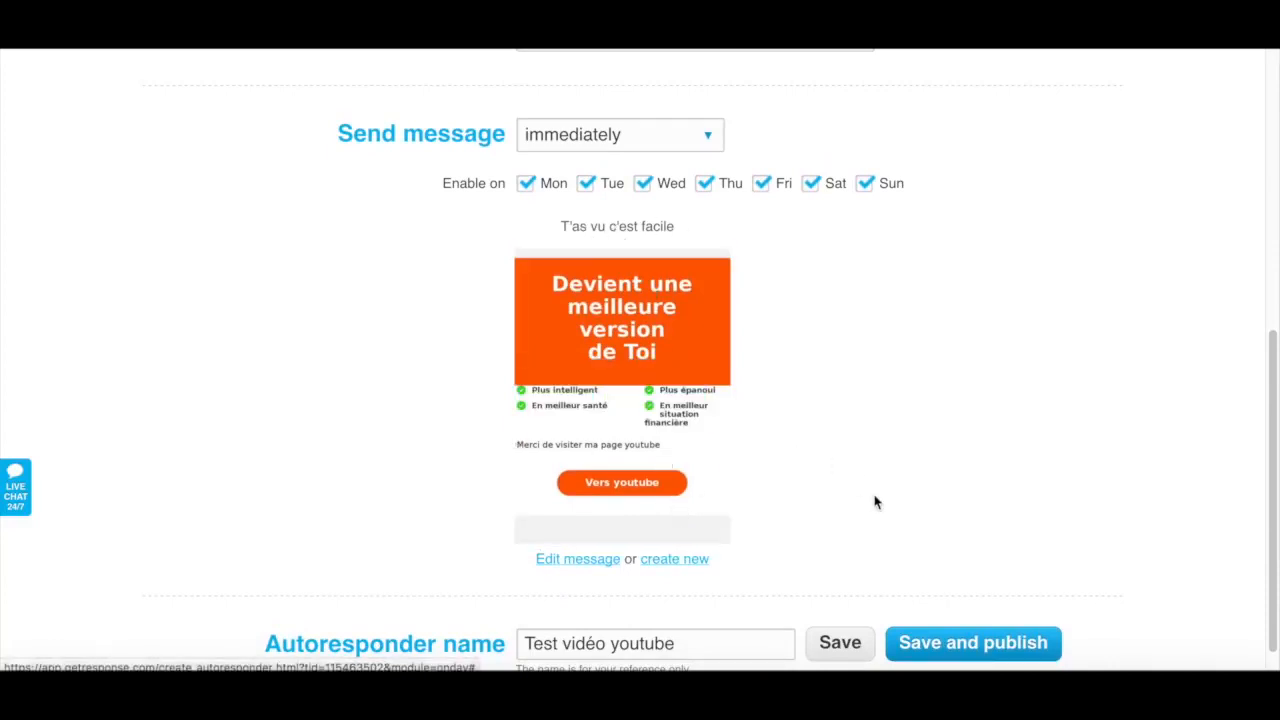
scroll(875, 502, "down", 1)
scroll(875, 502, "up", 1)
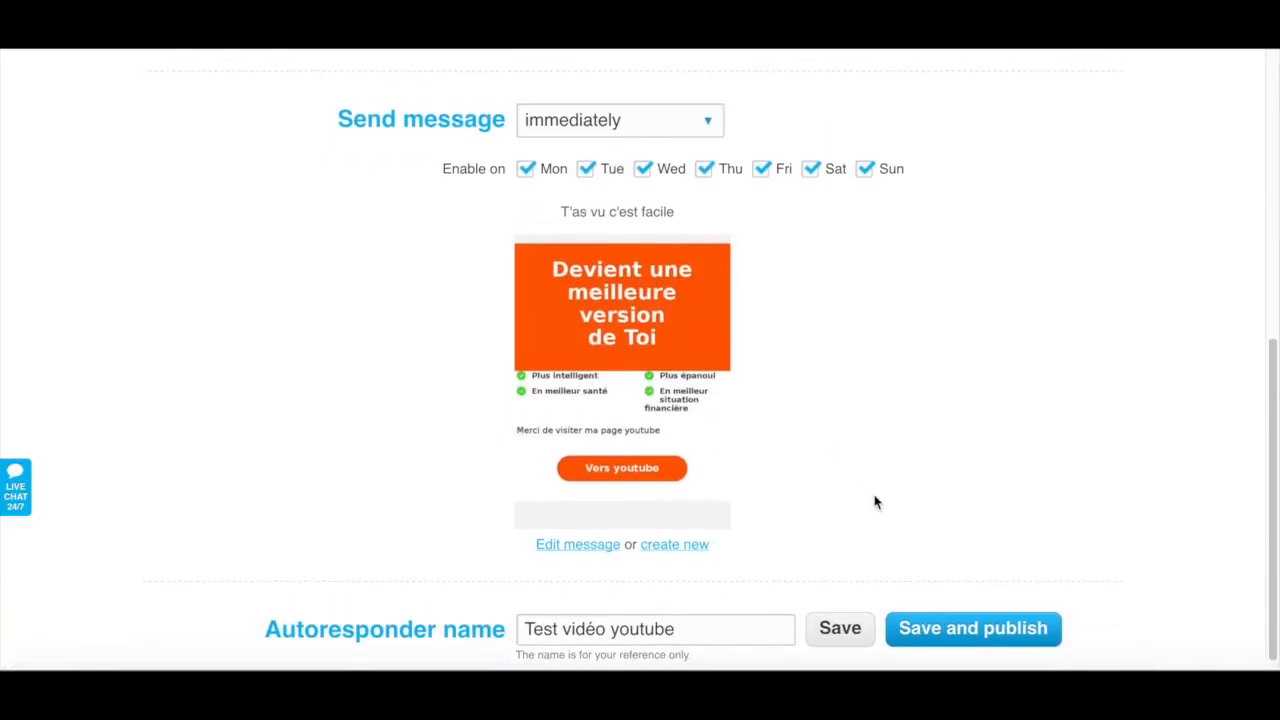
Open the autoresponder's message for editing and review its message name, subject and sender settings
left_click(588, 550)
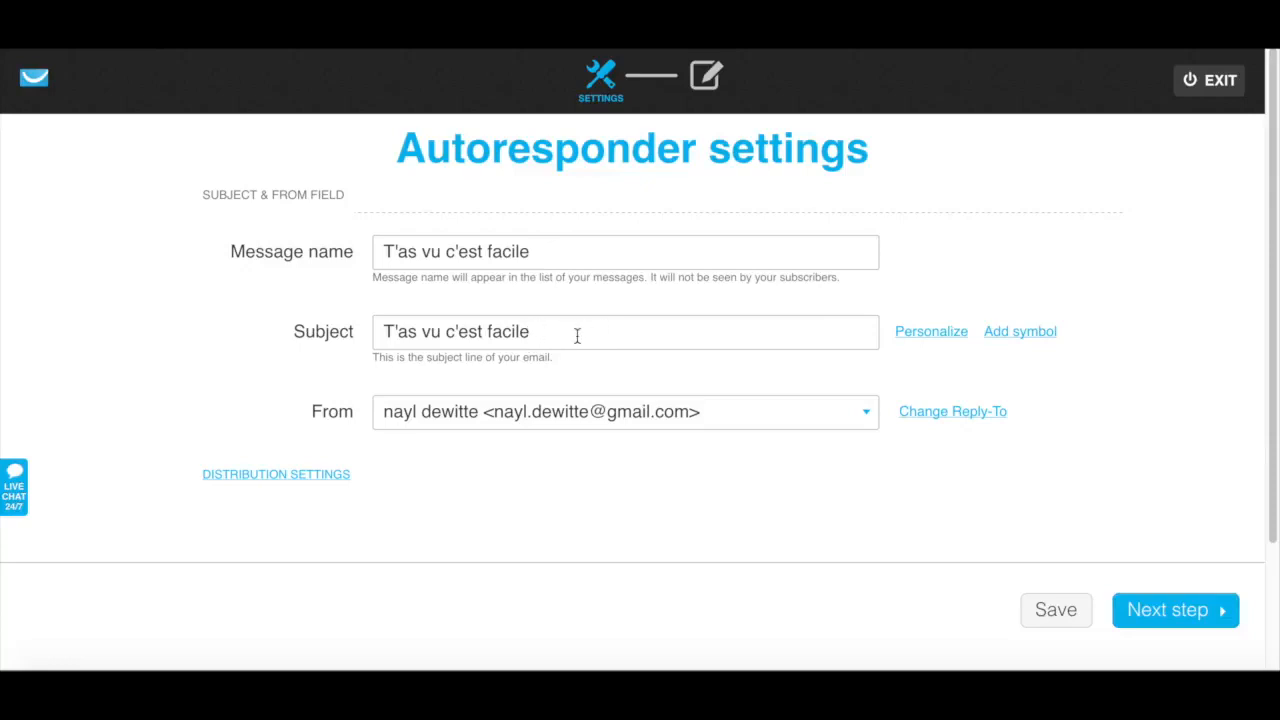
scroll(577, 336, "down", 2)
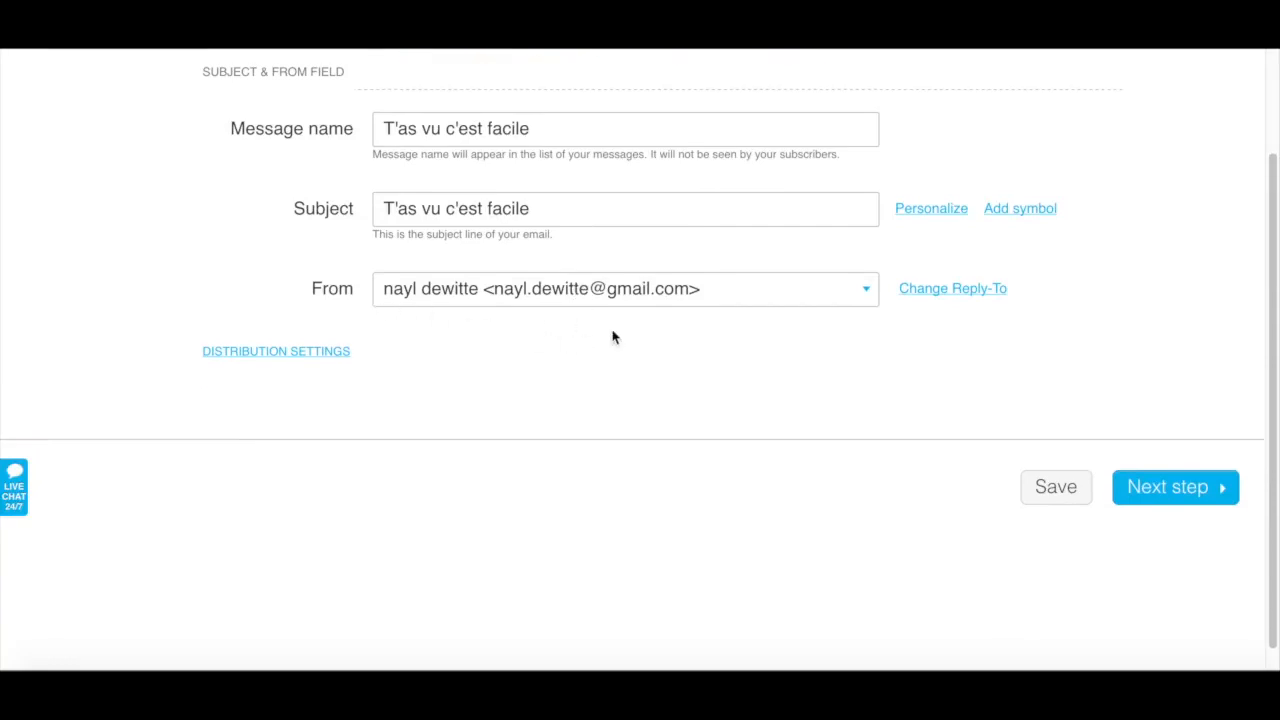
scroll(741, 338, "down", 1)
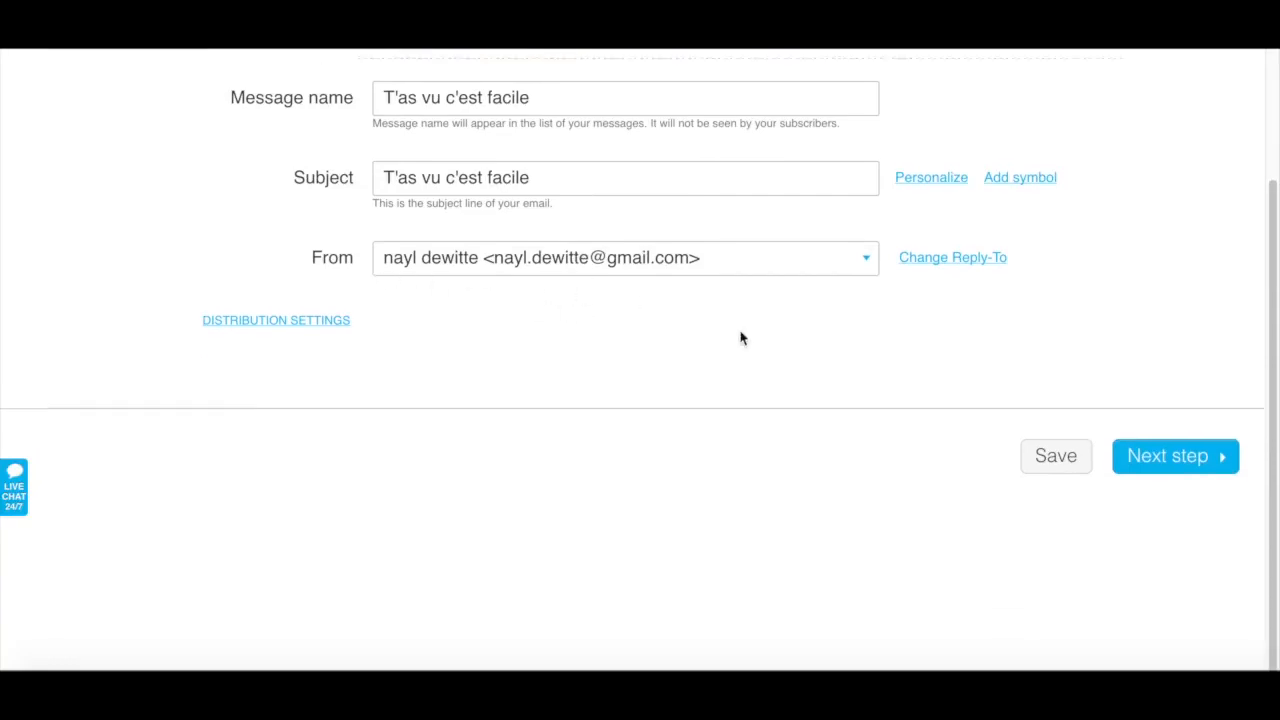
scroll(840, 476, "up", 2)
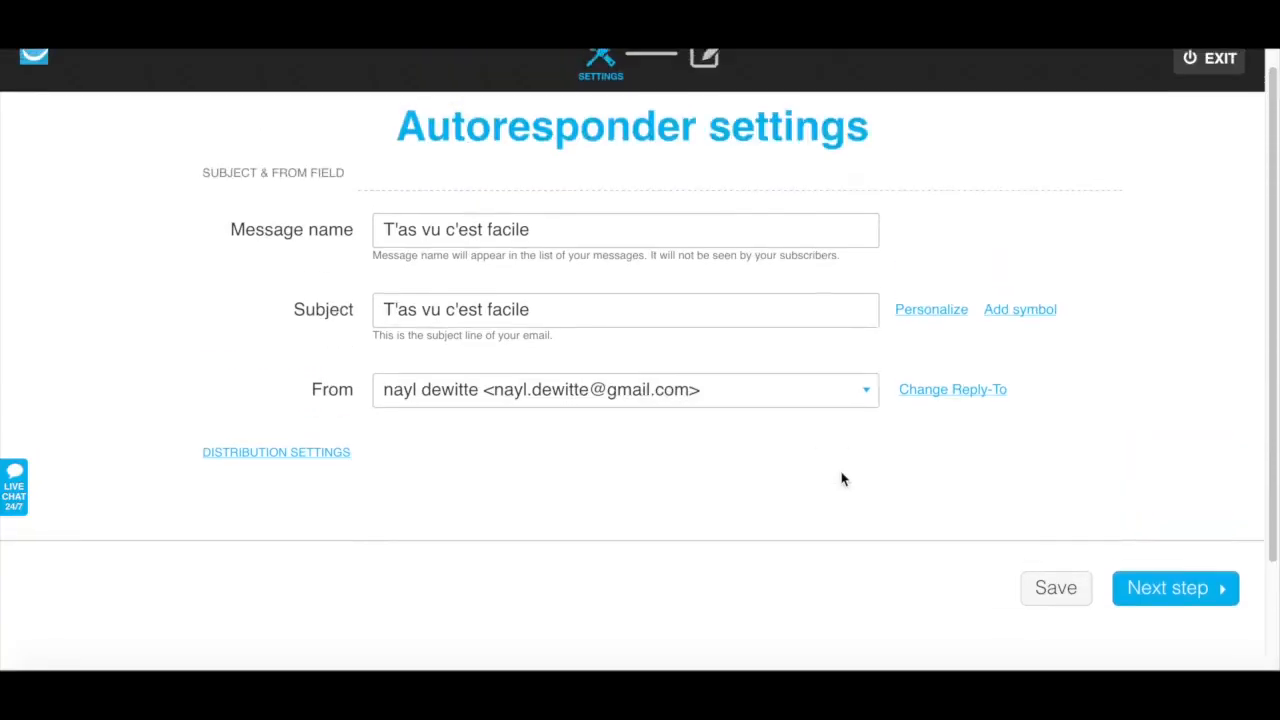
Continue to the message design and inspect its heading and the "Merci de visiter ma page youtube" text block
left_click(1193, 606)
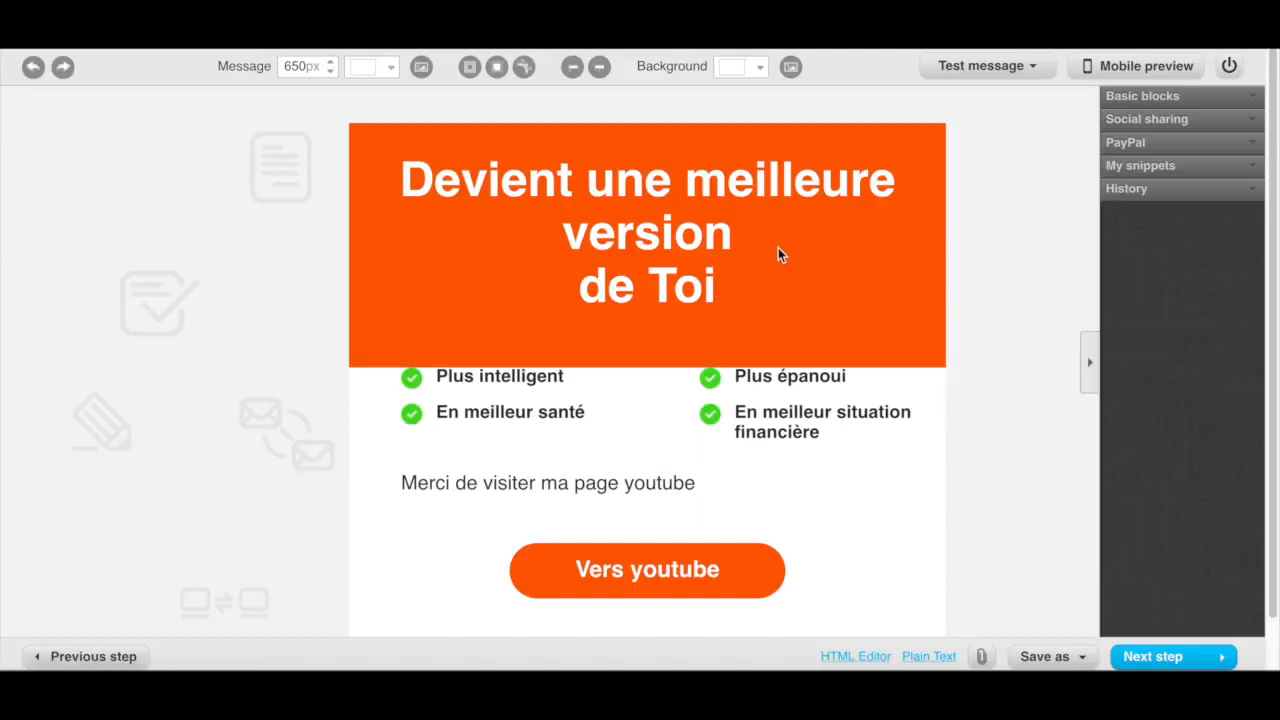
scroll(780, 252, "down", 1)
scroll(780, 247, "up", 1)
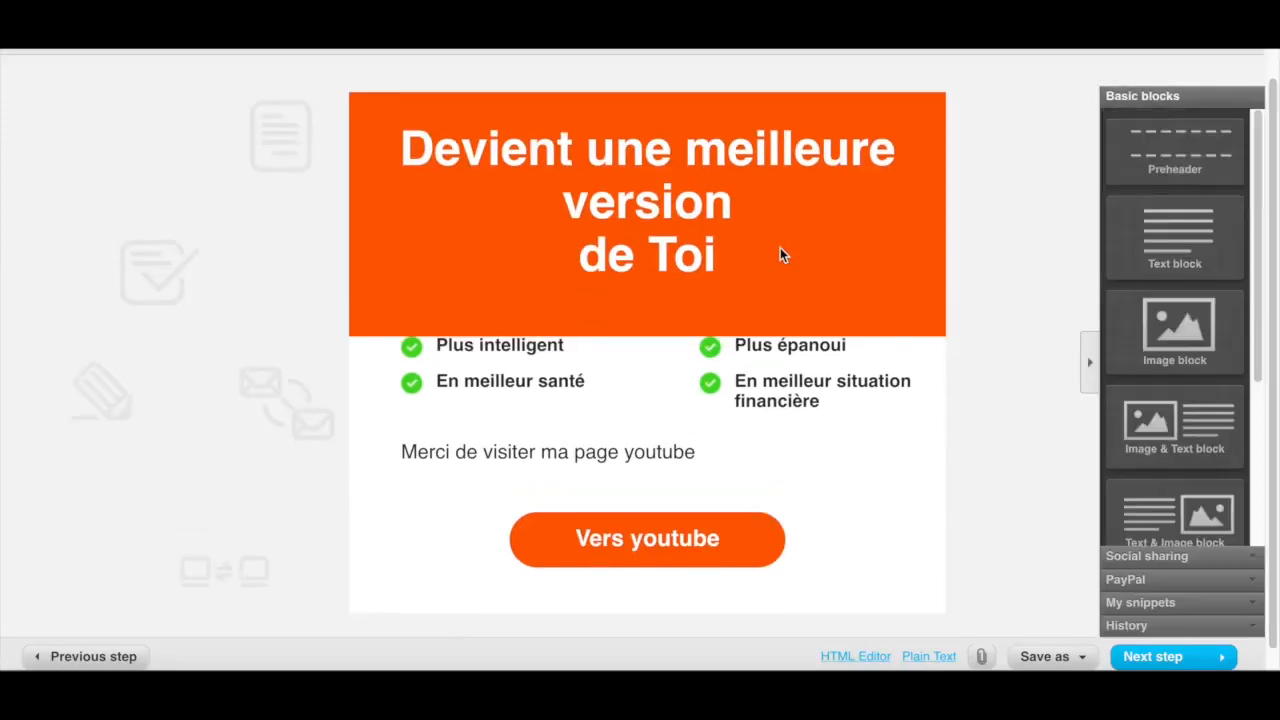
left_click(716, 262)
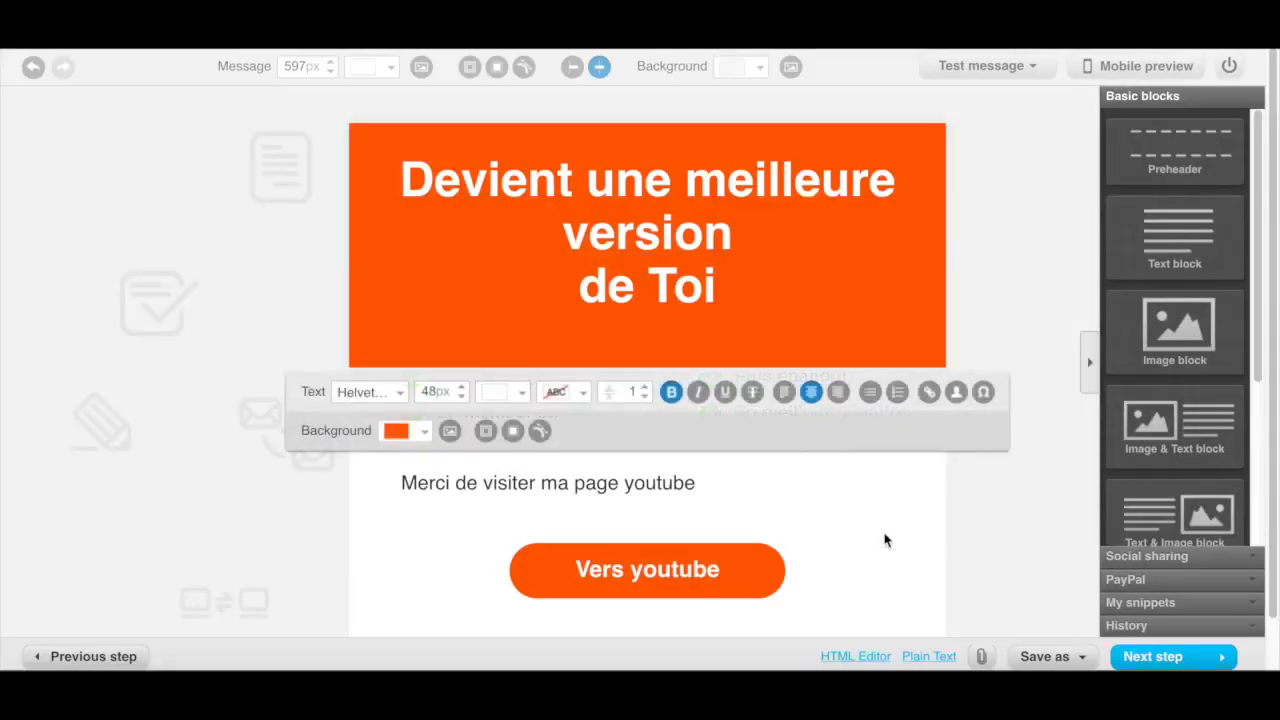
left_click(858, 535)
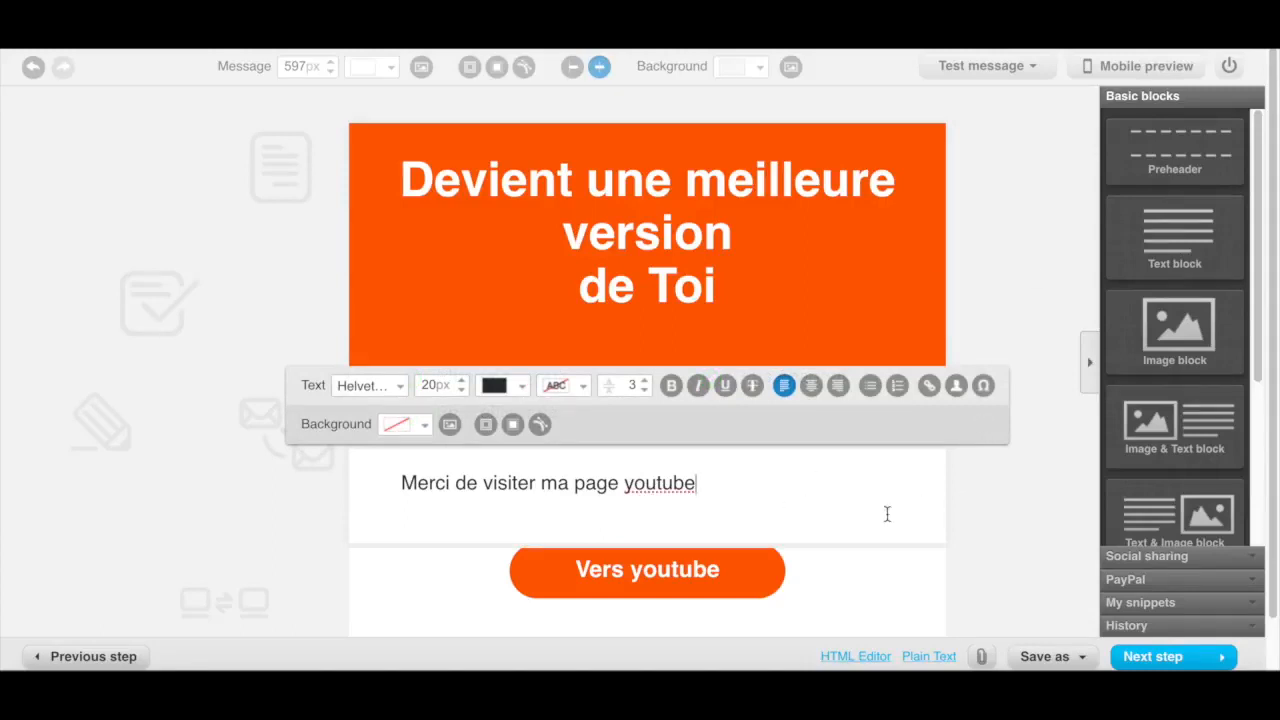
scroll(1025, 562, "down", 1)
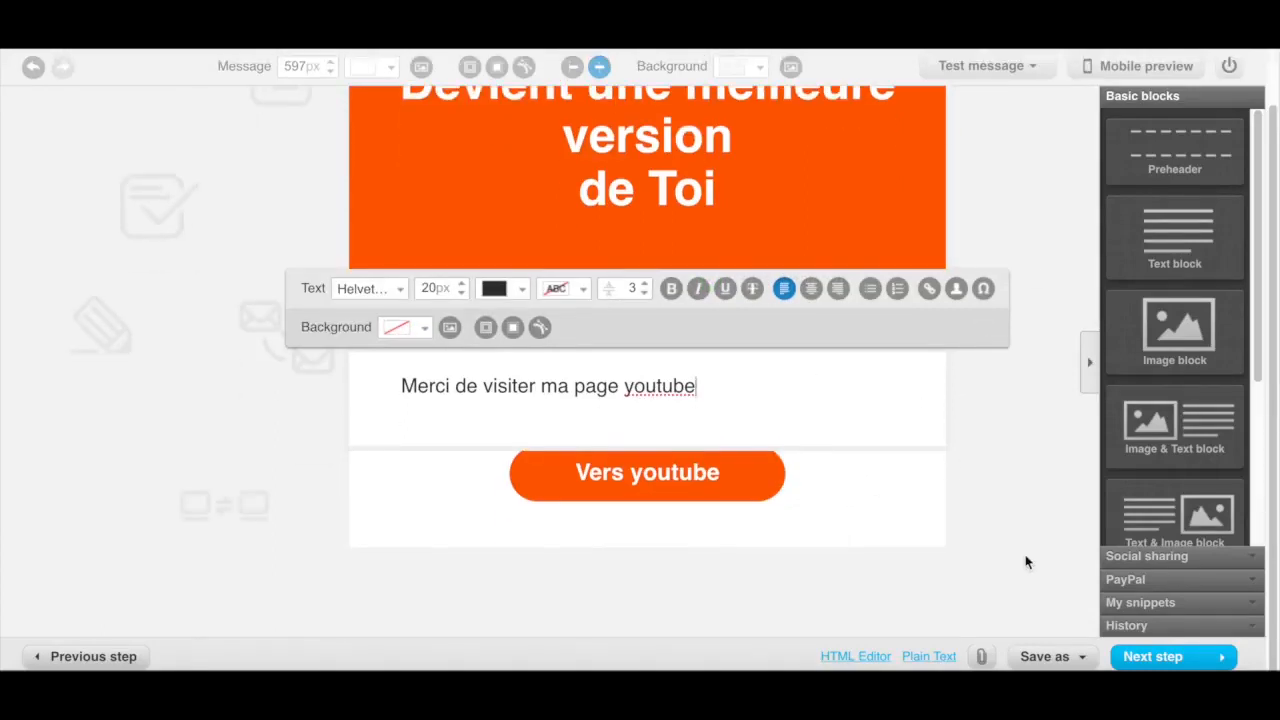
scroll(1025, 562, "up", 1)
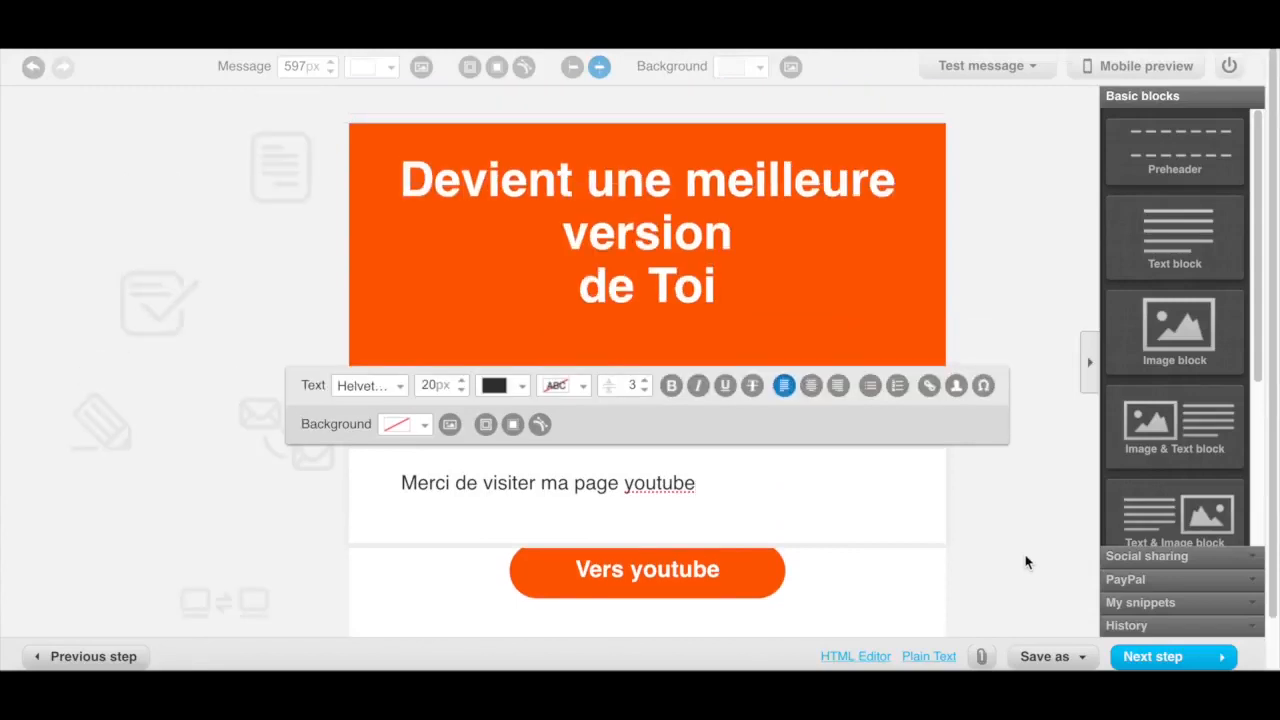
scroll(1025, 562, "down", 1)
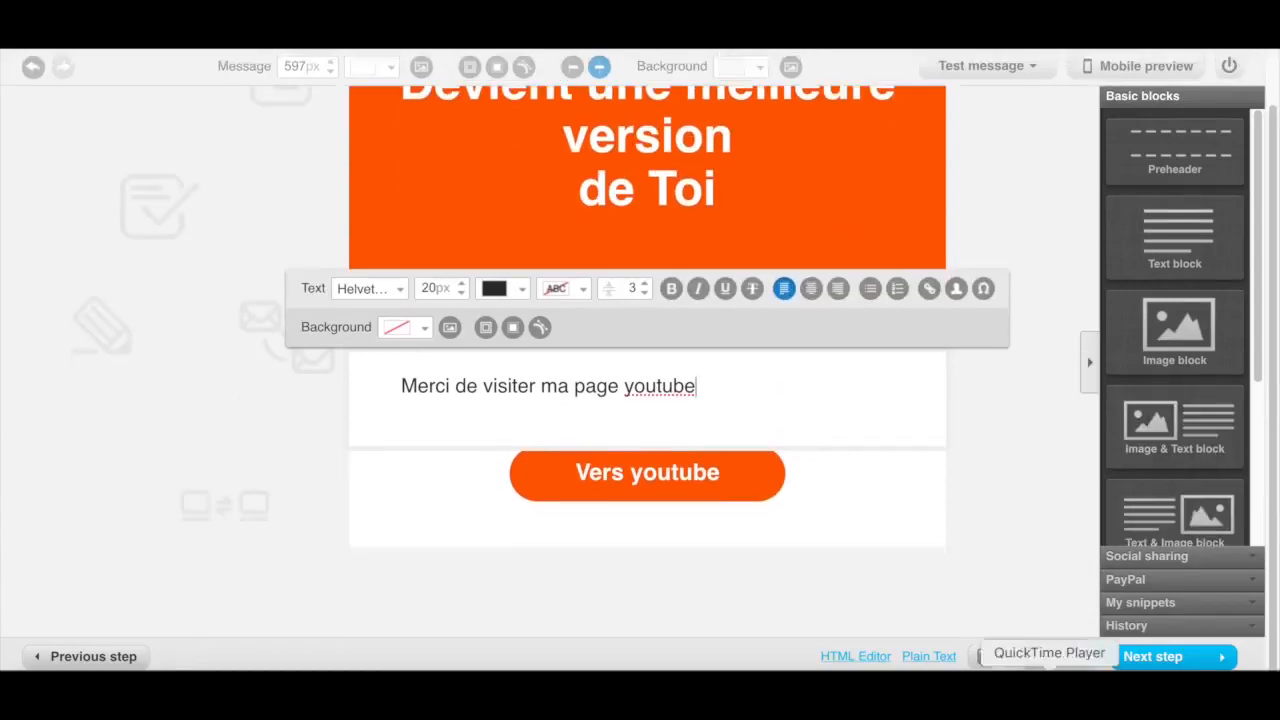
Proceed from the message design back to the autoresponder setup and review its day, campaign and sending options
left_click(1209, 660)
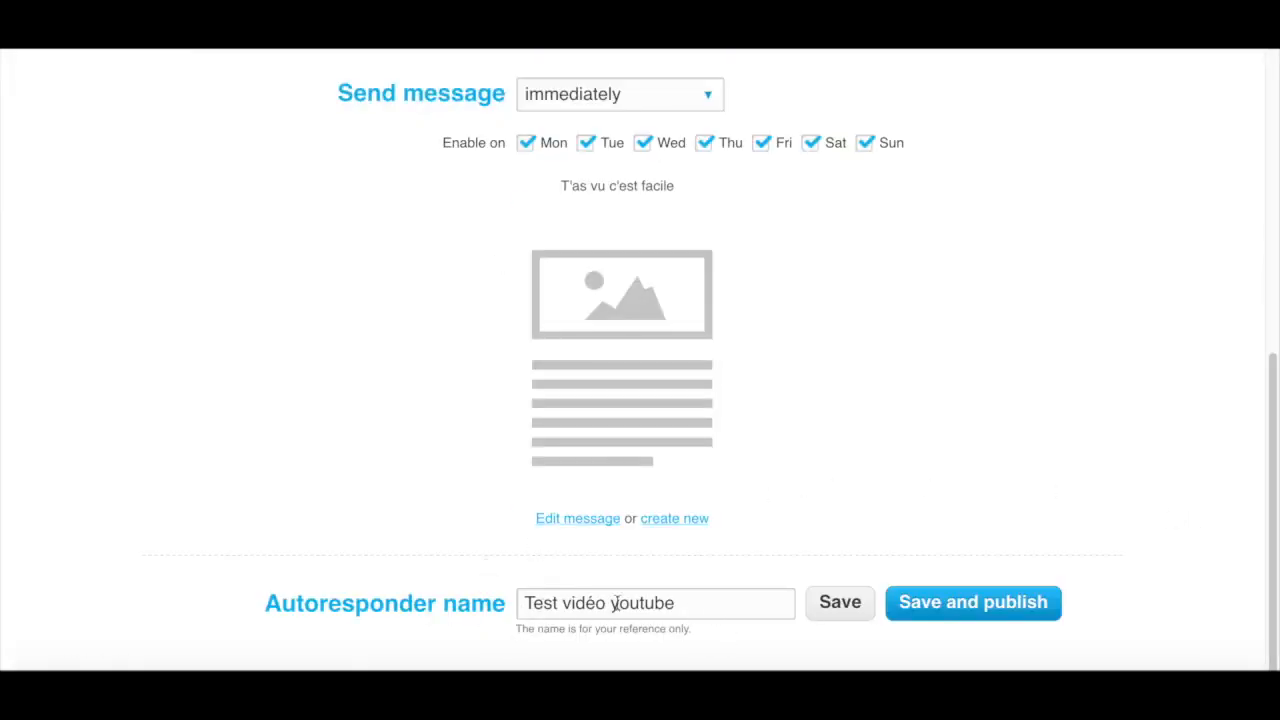
scroll(960, 451, "up", 1)
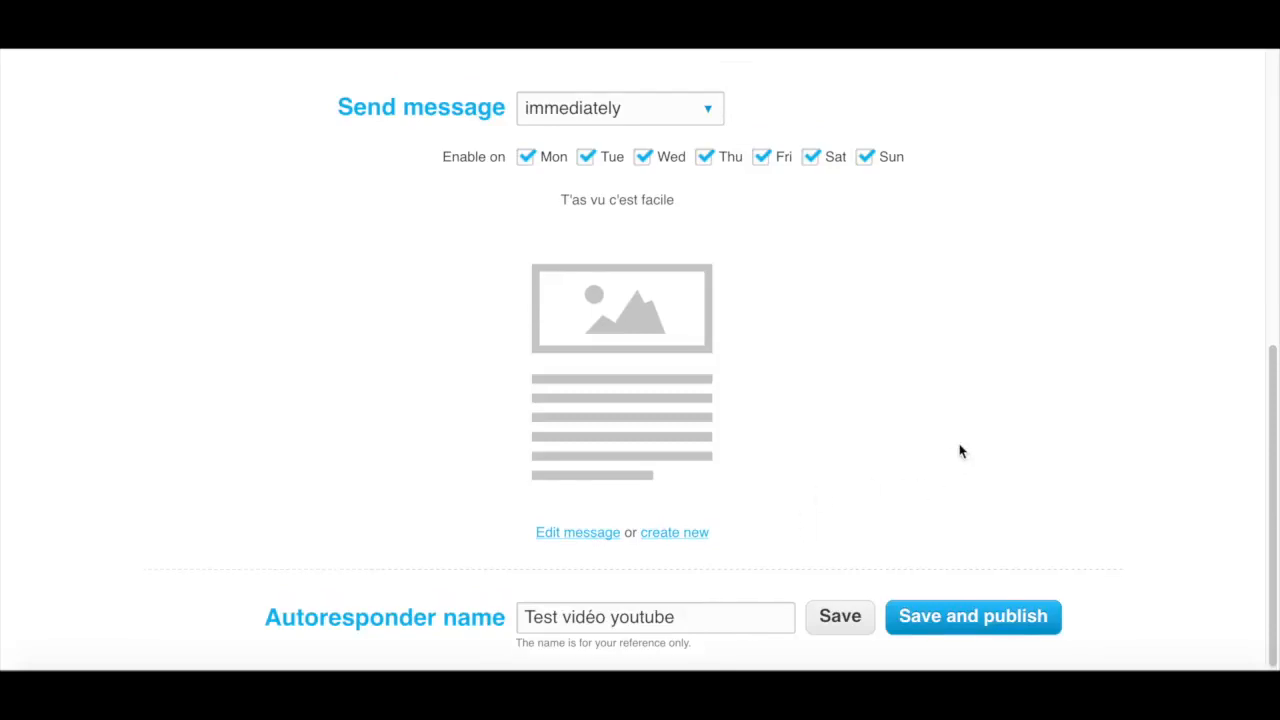
scroll(1120, 361, "up", 5)
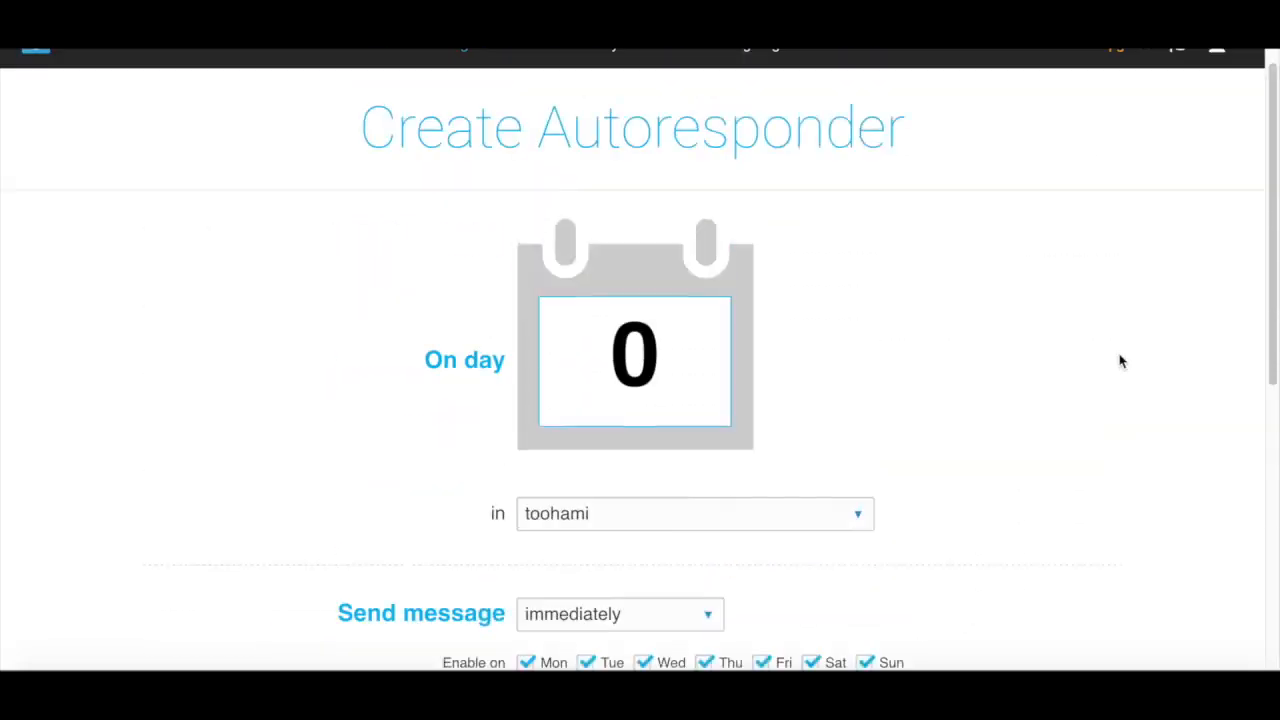
scroll(1120, 361, "down", 3)
scroll(1120, 361, "down", 3)
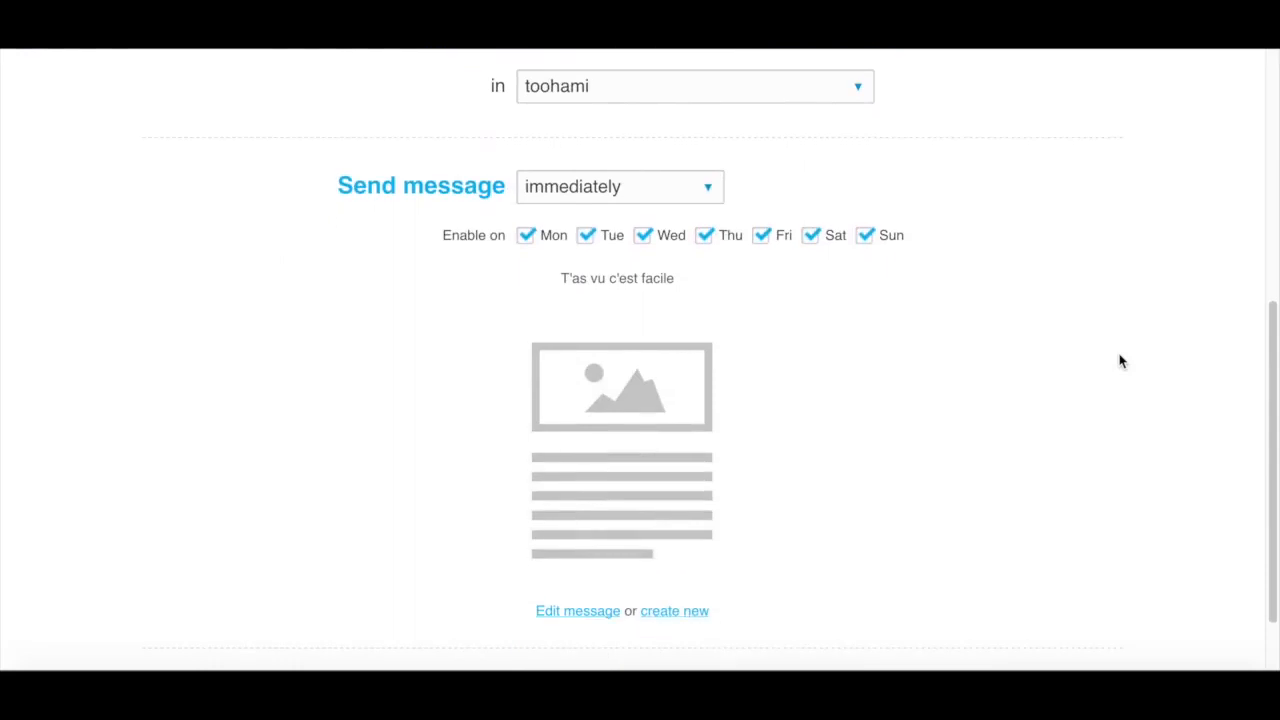
scroll(1120, 361, "up", 5)
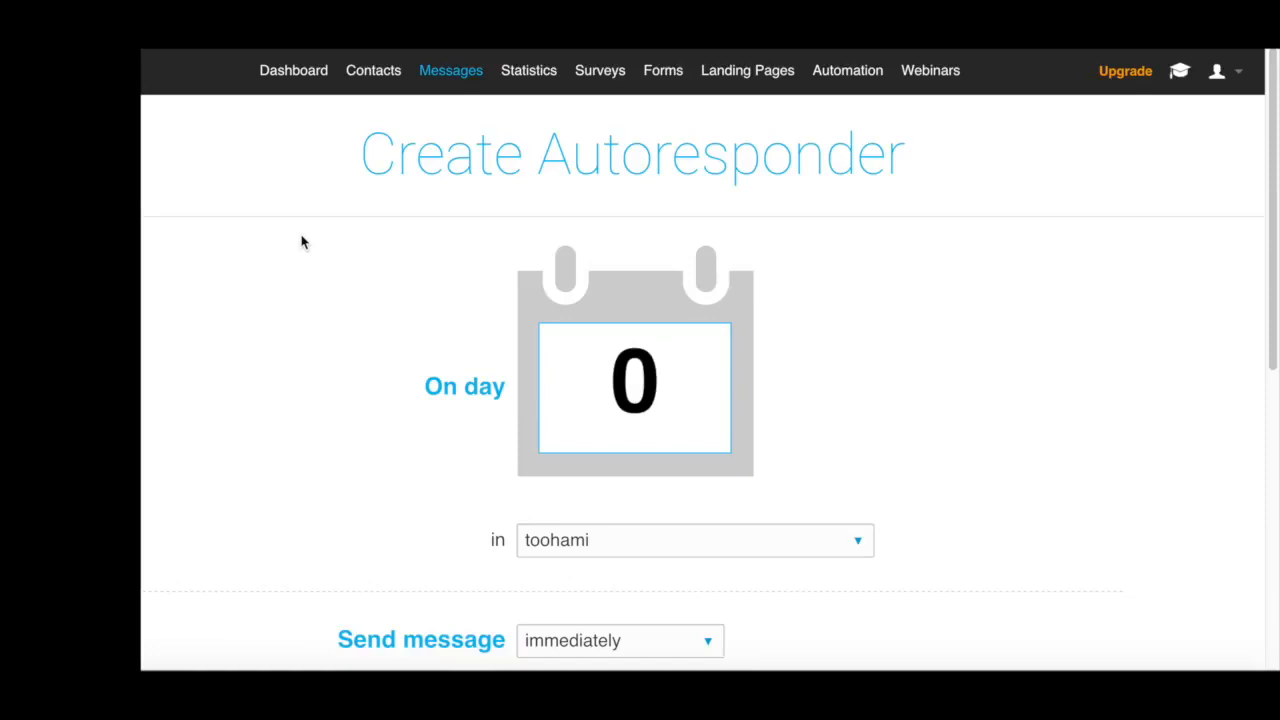
Return to the autoresponder cycle, leaving the setup page without saving, and reopen the "Test vidéo youtube" autoresponder's settings
mouse_move(458, 78)
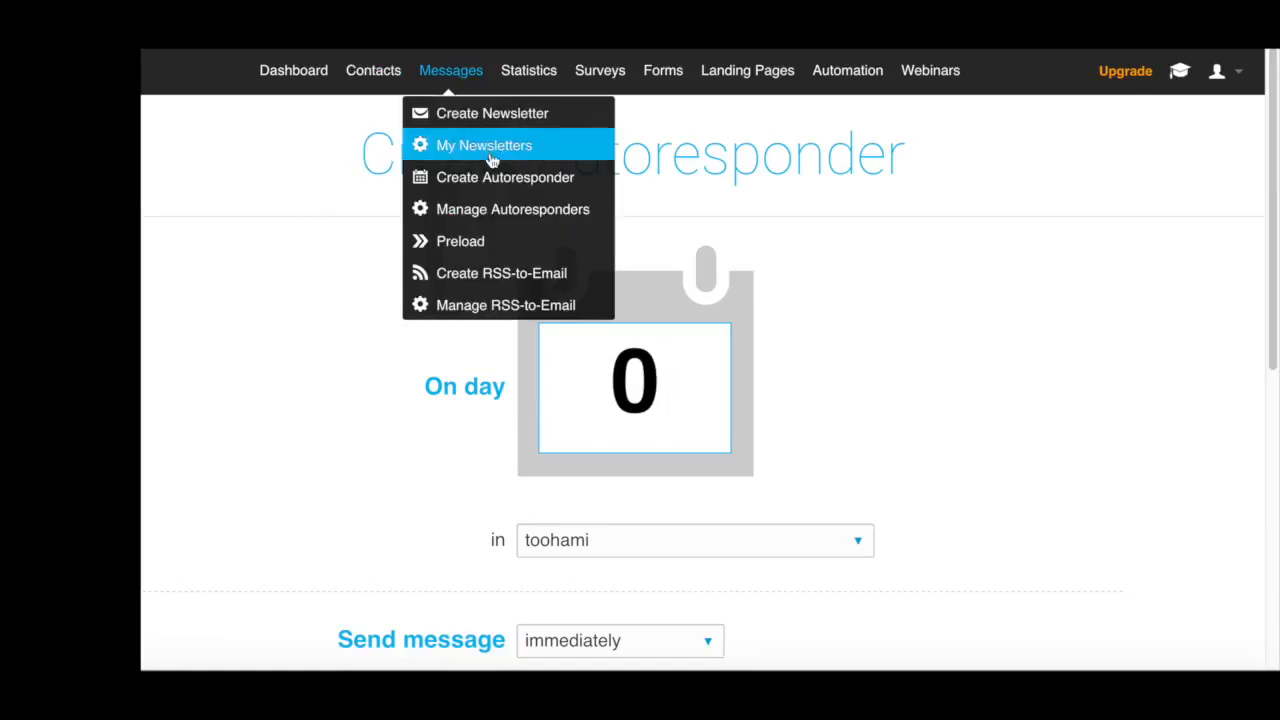
left_click(526, 213)
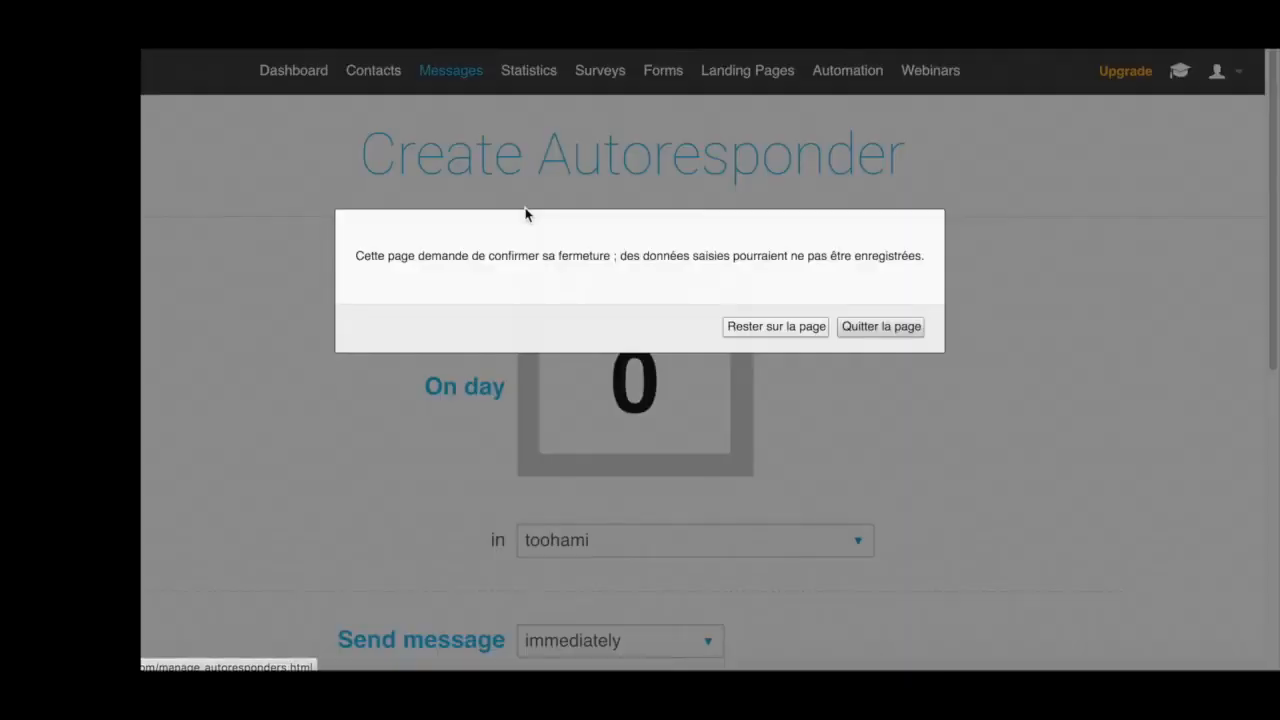
left_click(880, 326)
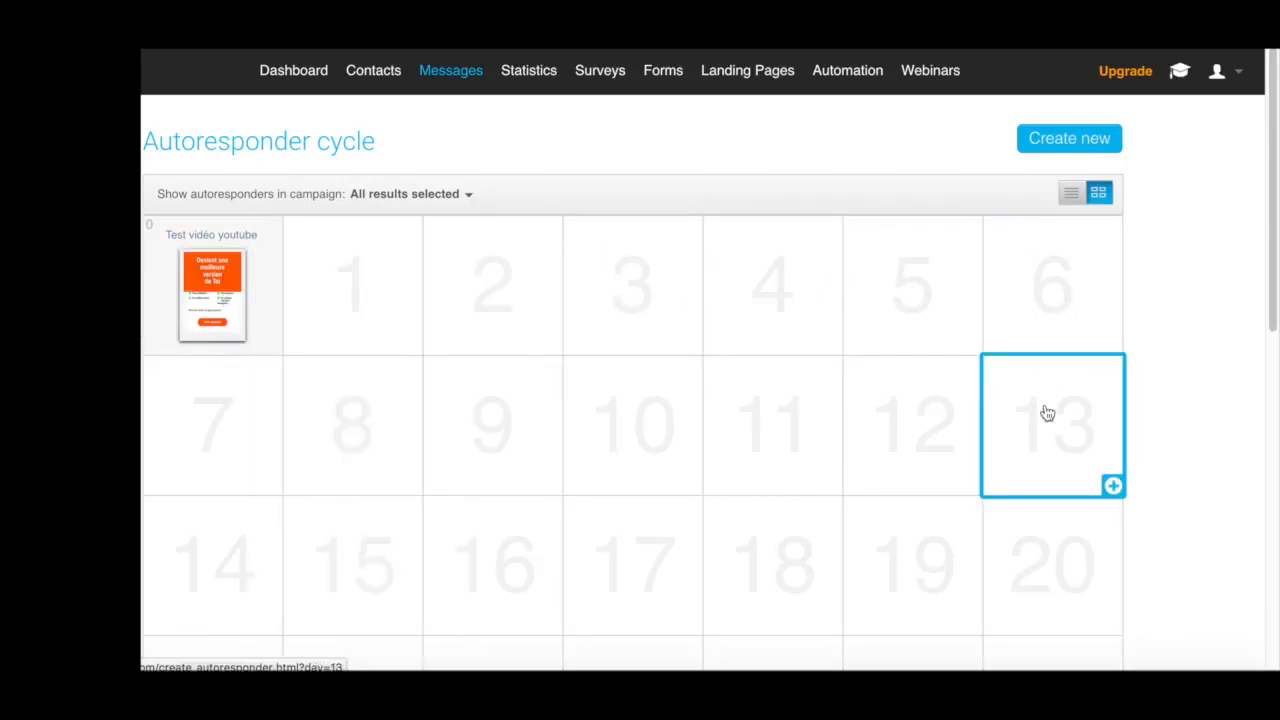
mouse_move(239, 325)
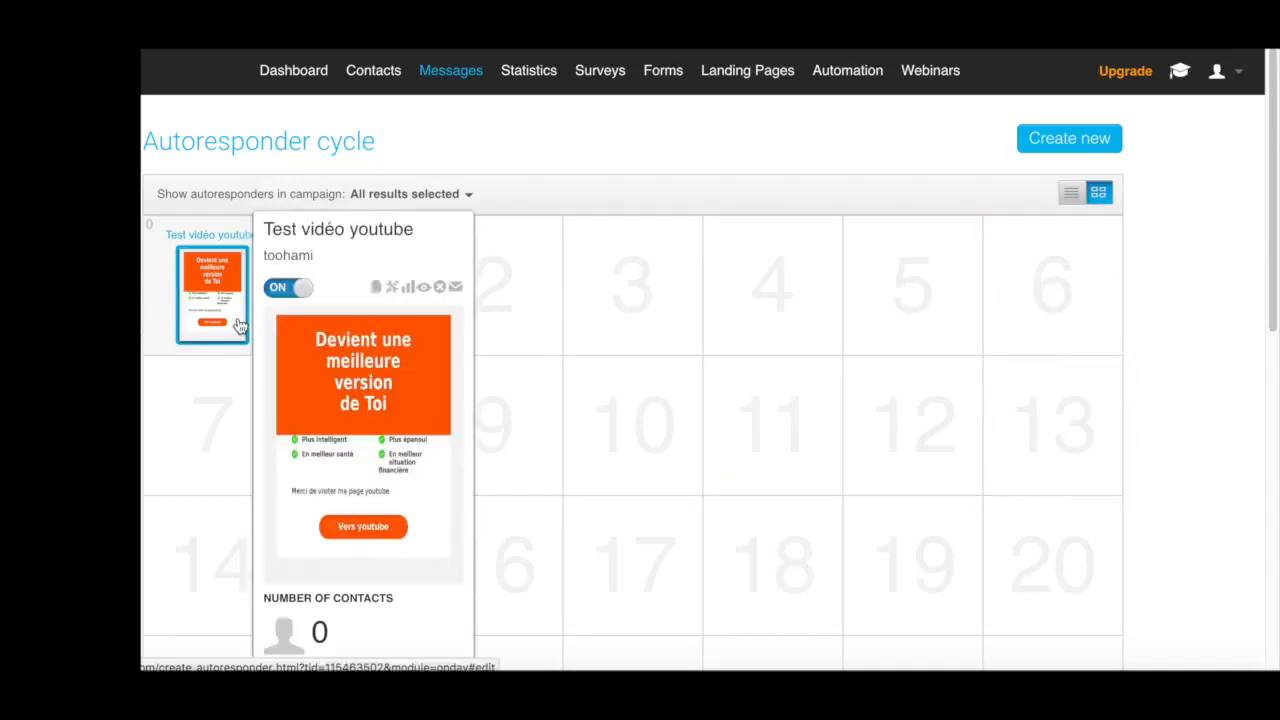
left_click(393, 288)
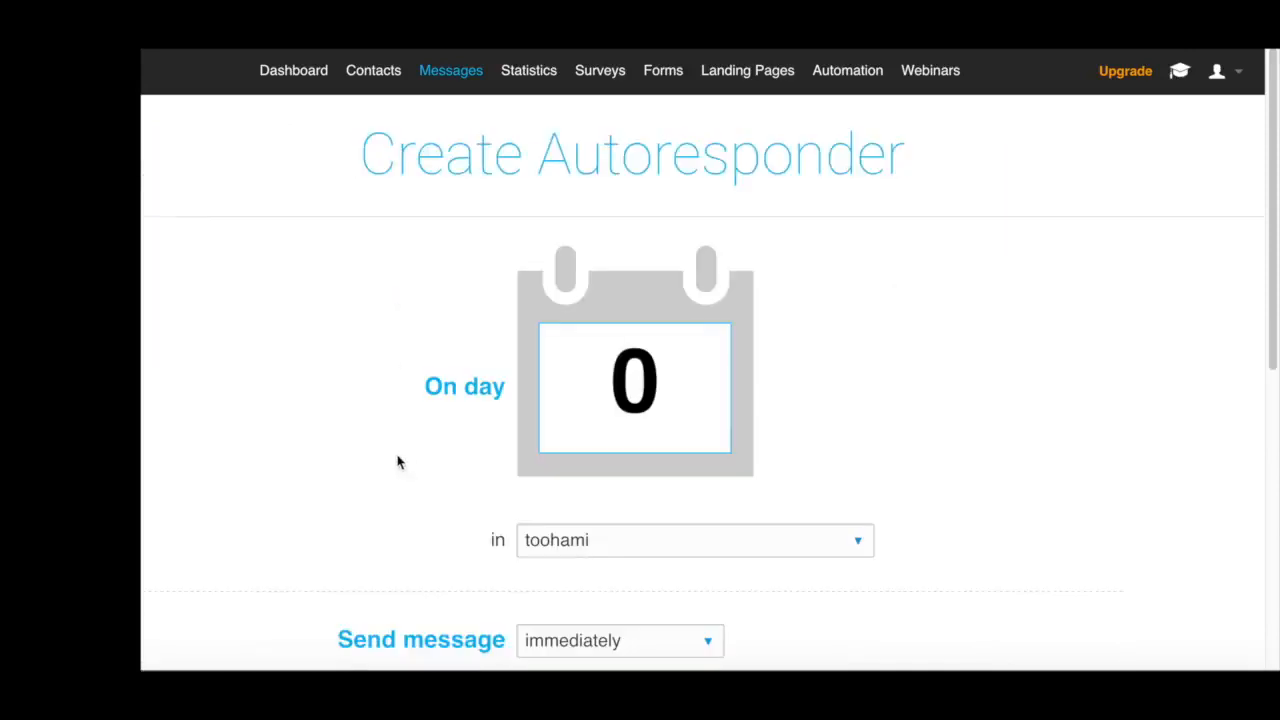
Review the autoresponder's day, campaign, sending time, enabled weekdays, selected message preview and autoresponder name
scroll(397, 461, "down", 4)
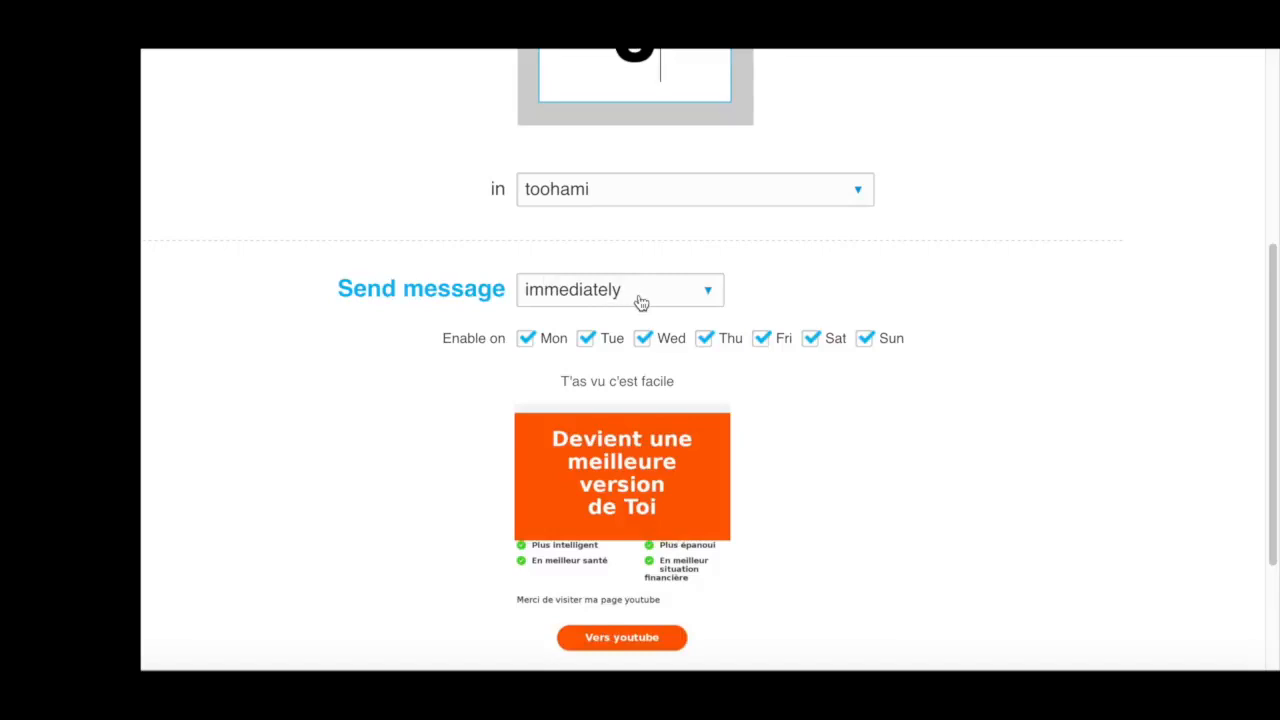
mouse_move(715, 506)
scroll(683, 517, "down", 1)
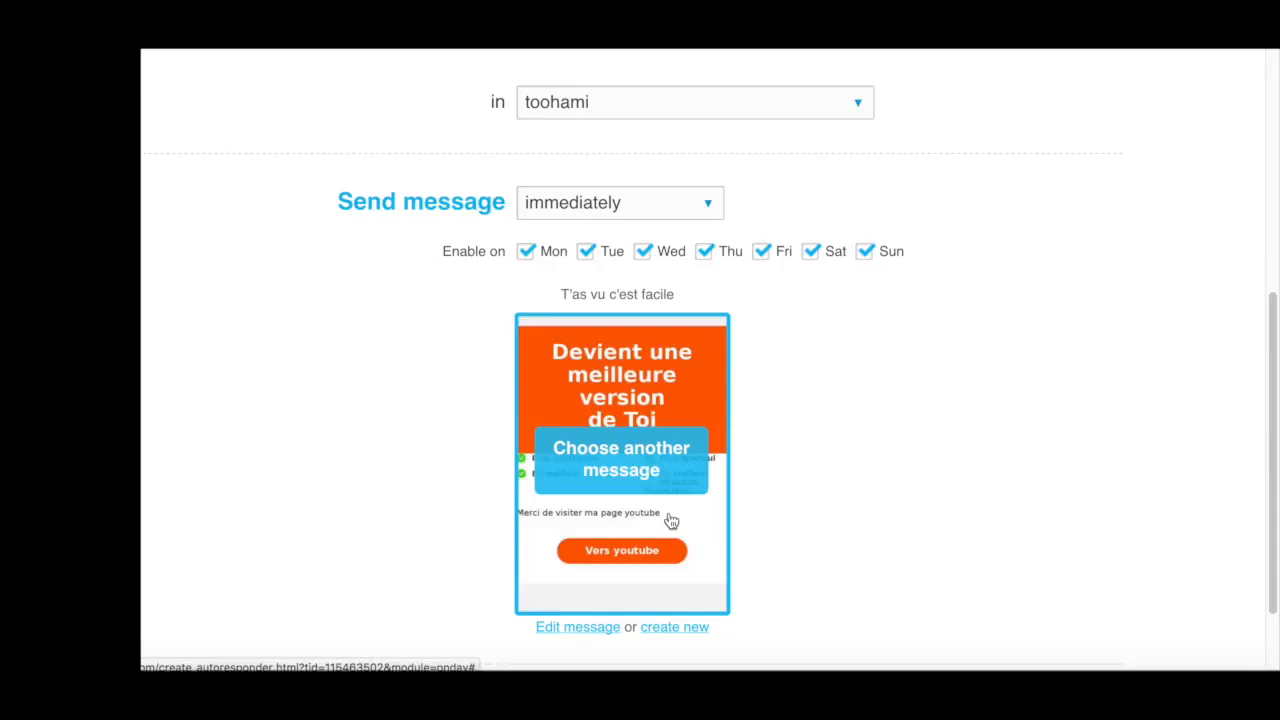
scroll(1135, 513, "down", 1)
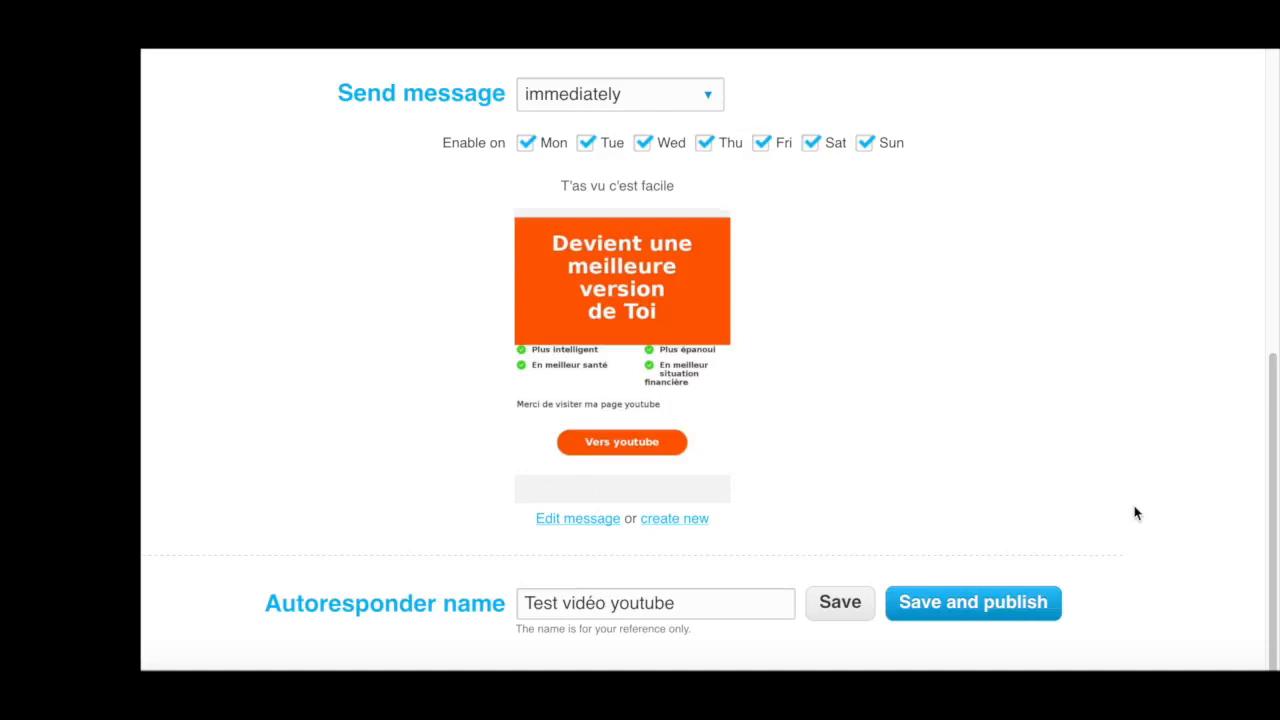
scroll(1135, 513, "up", 5)
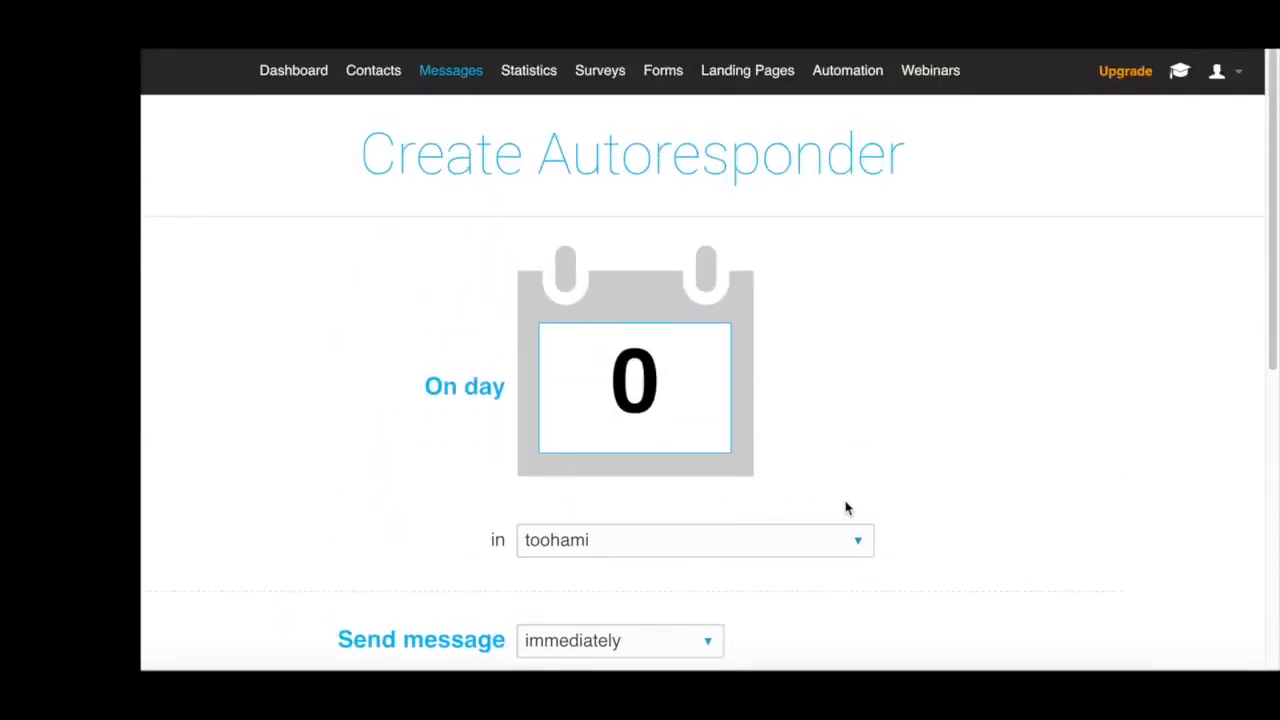
scroll(846, 509, "down", 1)
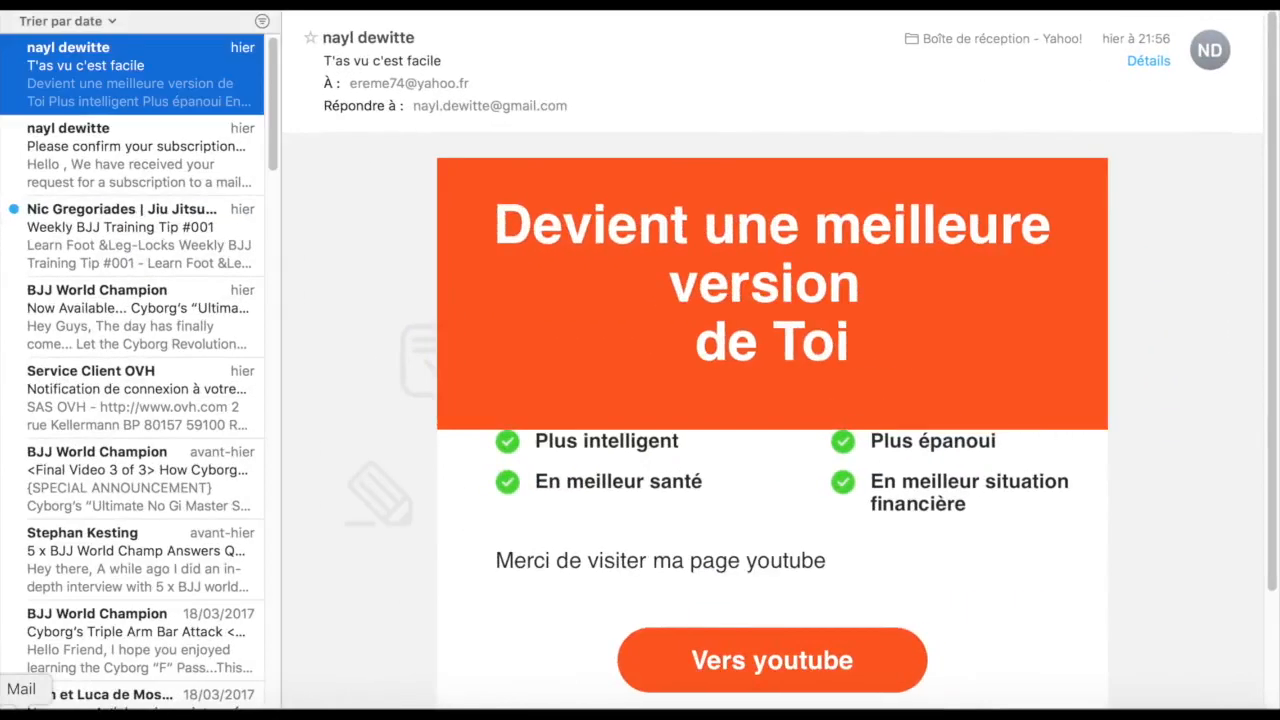
In Mail, view the subscription confirmation email and examine the received "T'as vu c'est facile" email, including its "Vers youtube" button and footer
left_click(168, 166)
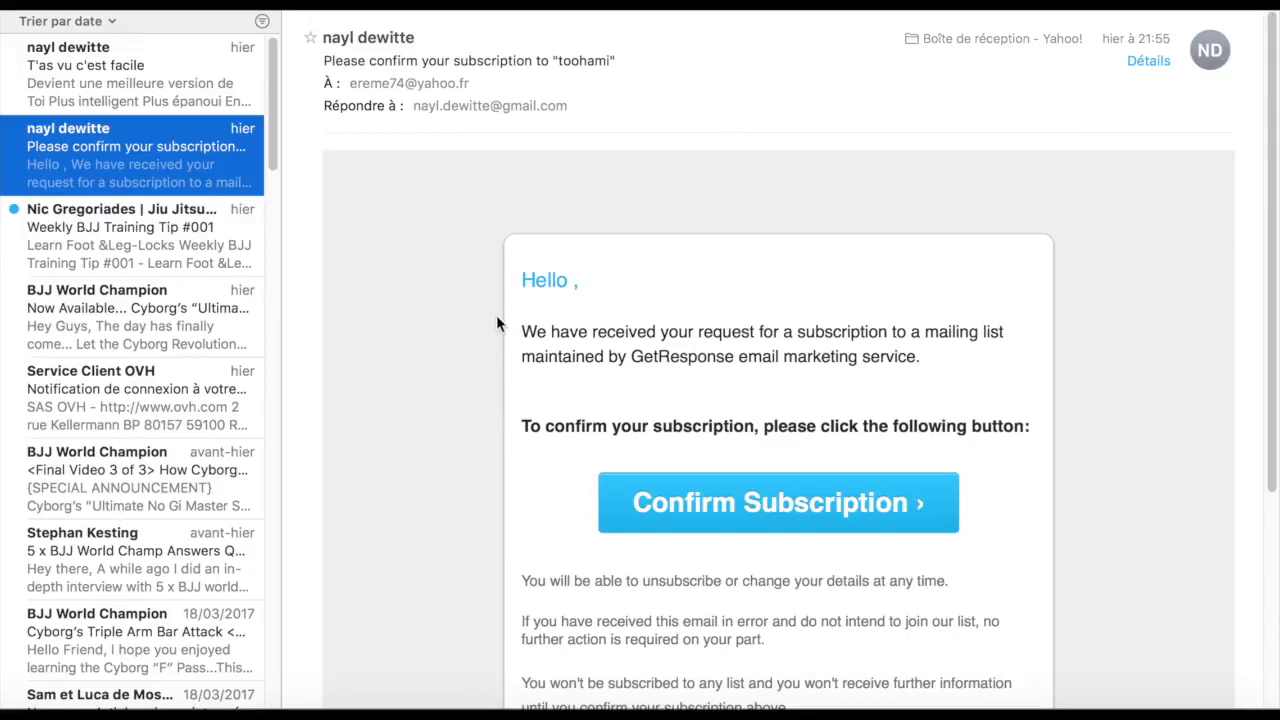
left_click(158, 63)
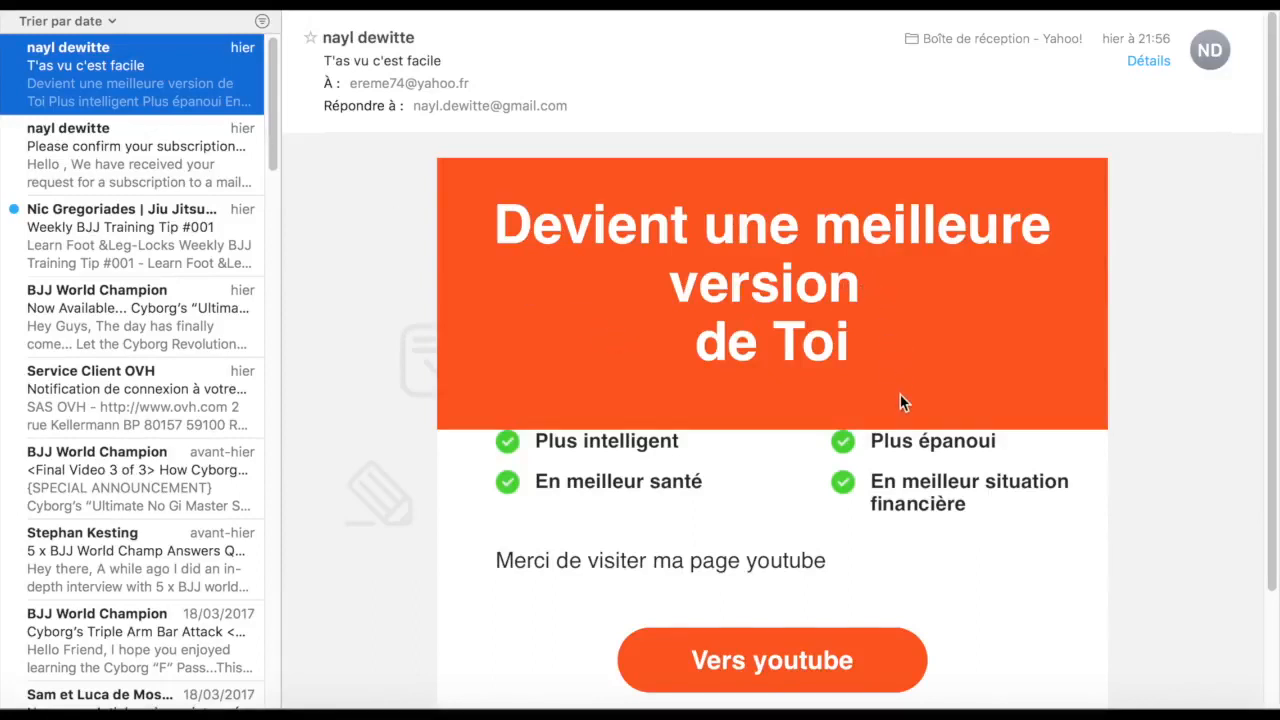
scroll(900, 402, "down", 4)
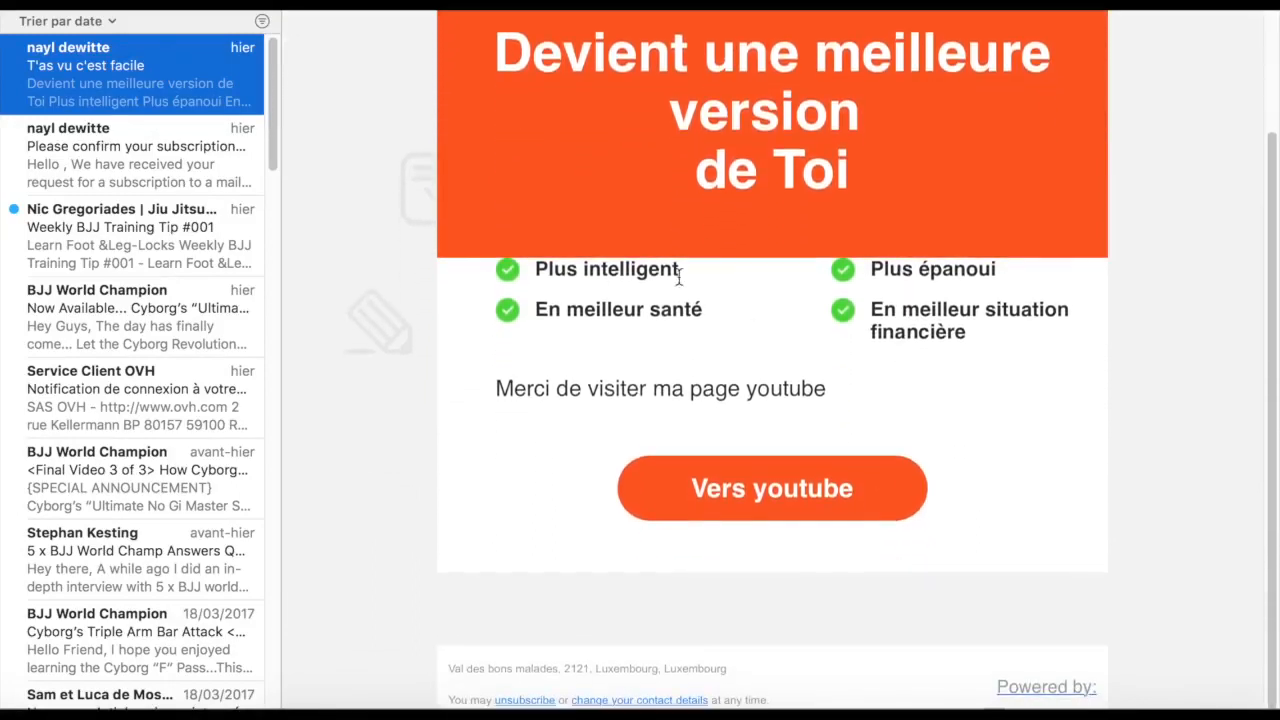
scroll(940, 442, "down", 1)
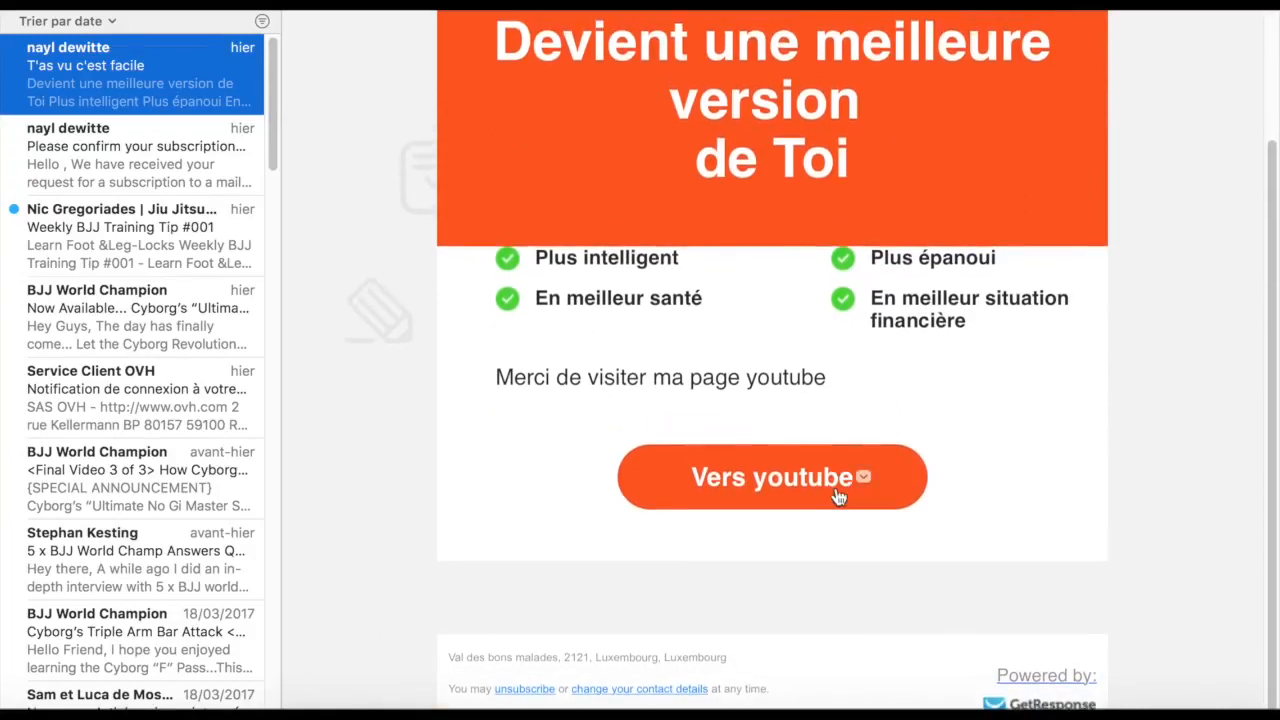
scroll(1100, 535, "up", 4)
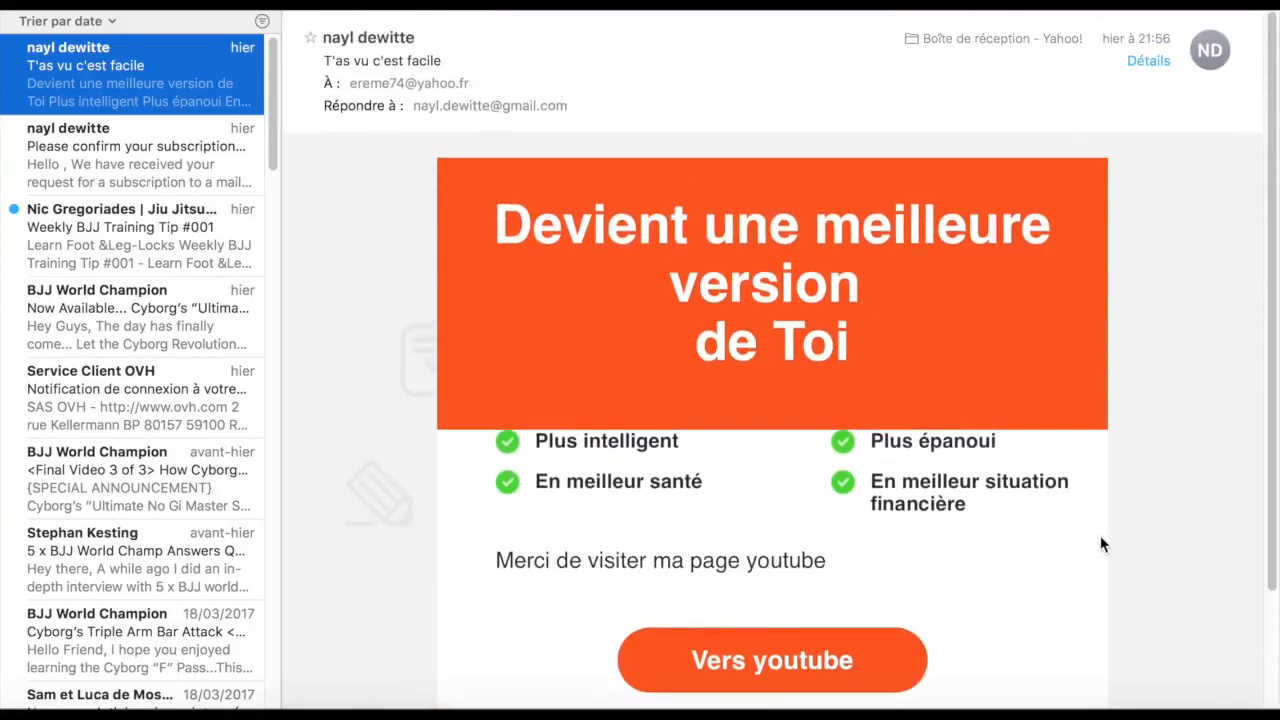